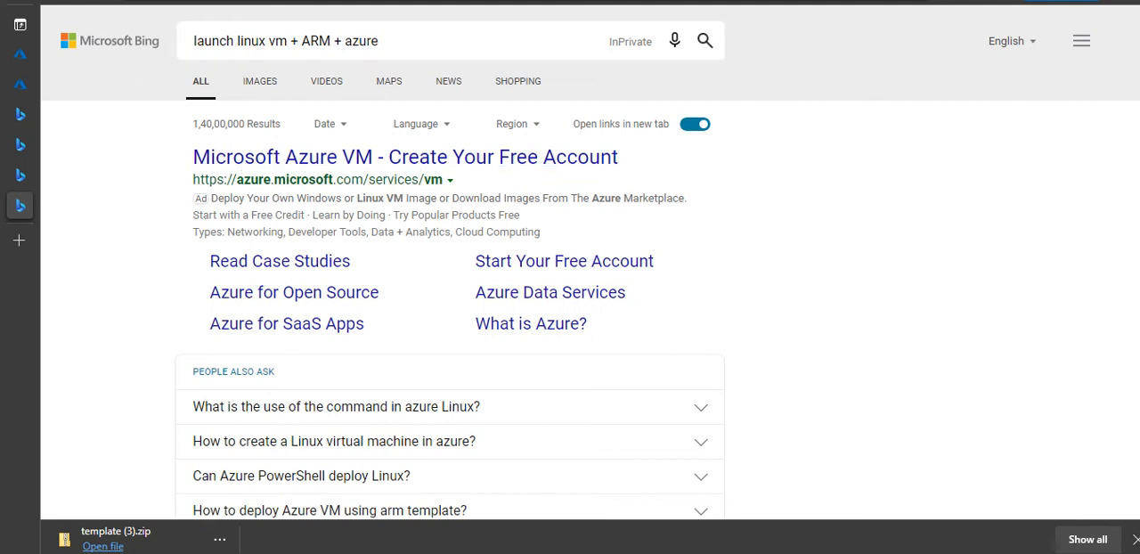
- Open the quickstart on creating an Ubuntu Linux VM with a Resource Manager template and go to its JSON template
{"action": "scroll", "coordinate": [588, 245], "scroll_direction": "down", "scroll_amount": 4}
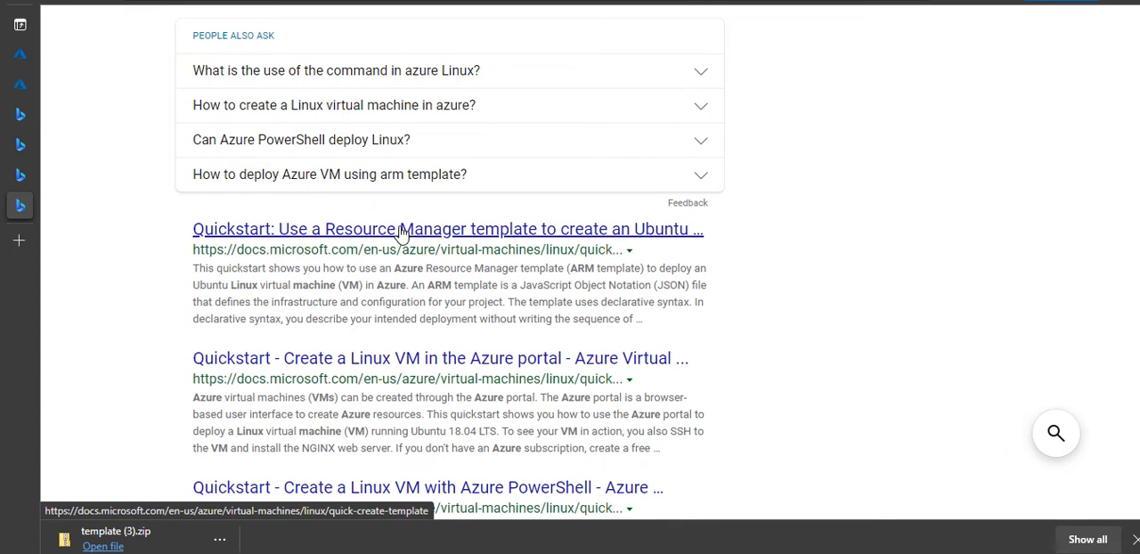
{"action": "left_click", "coordinate": [650, 237]}
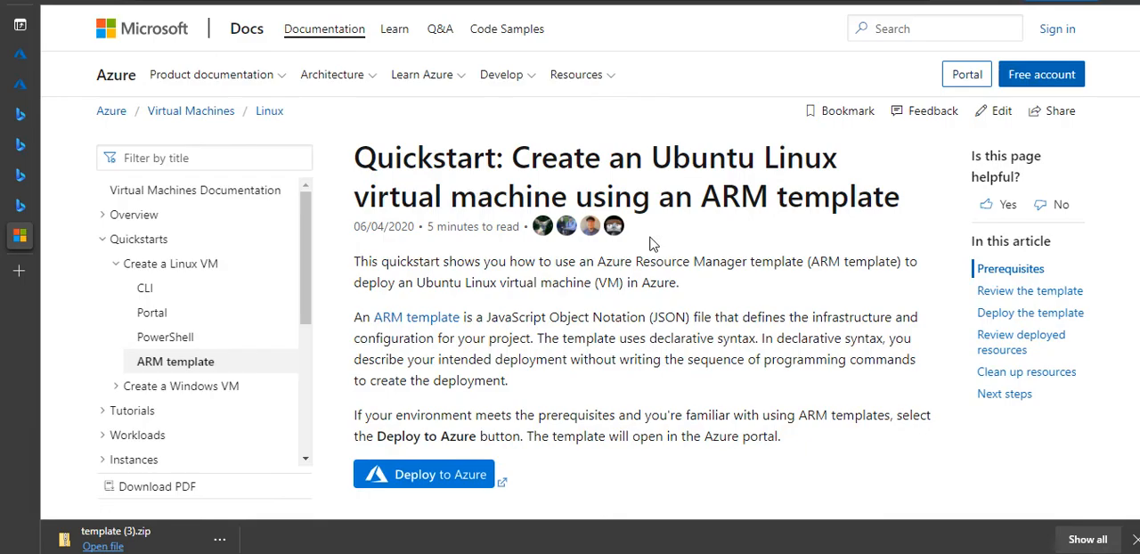
{"action": "scroll", "coordinate": [642, 312], "scroll_direction": "down", "scroll_amount": 6}
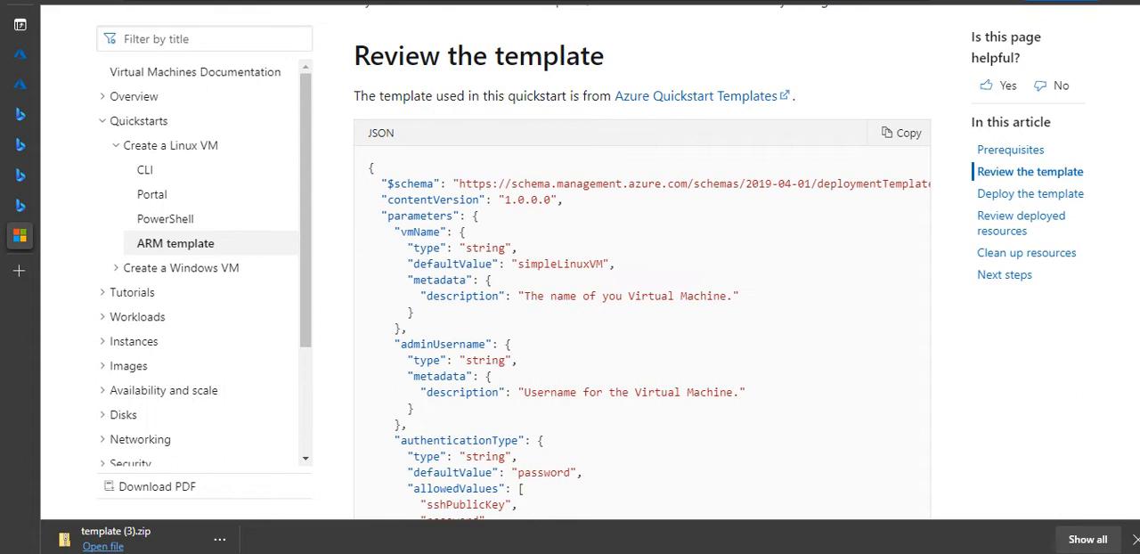
{"action": "scroll", "coordinate": [641, 312], "scroll_direction": "down", "scroll_amount": 2}
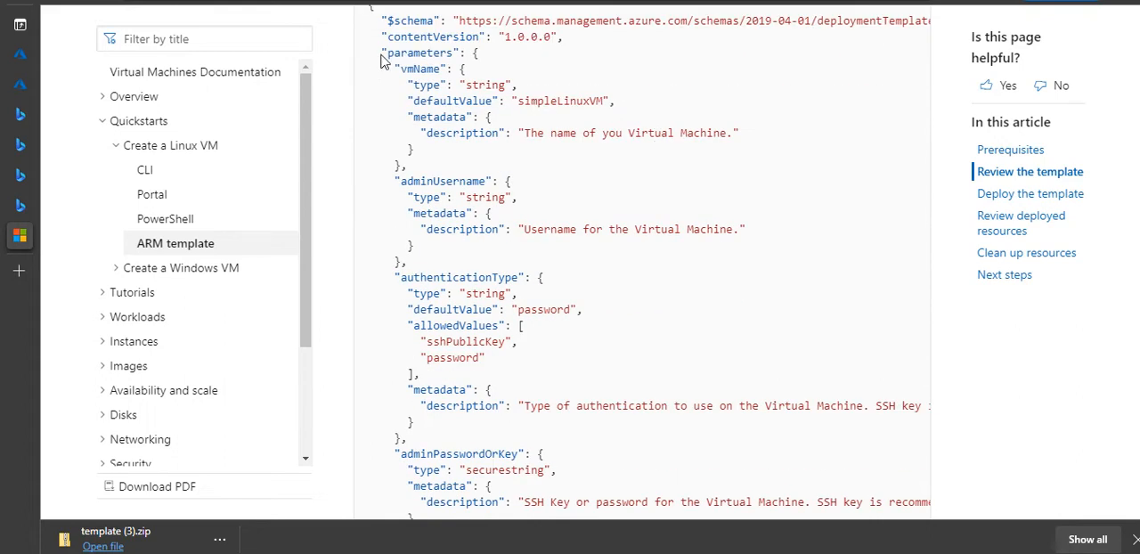
- Examine the template's parameters, from the vmName type and default value through the authentication, DNS label and Ubuntu version settings
{"action": "left_click_drag", "start_coordinate": [388, 56], "coordinate": [475, 73]}
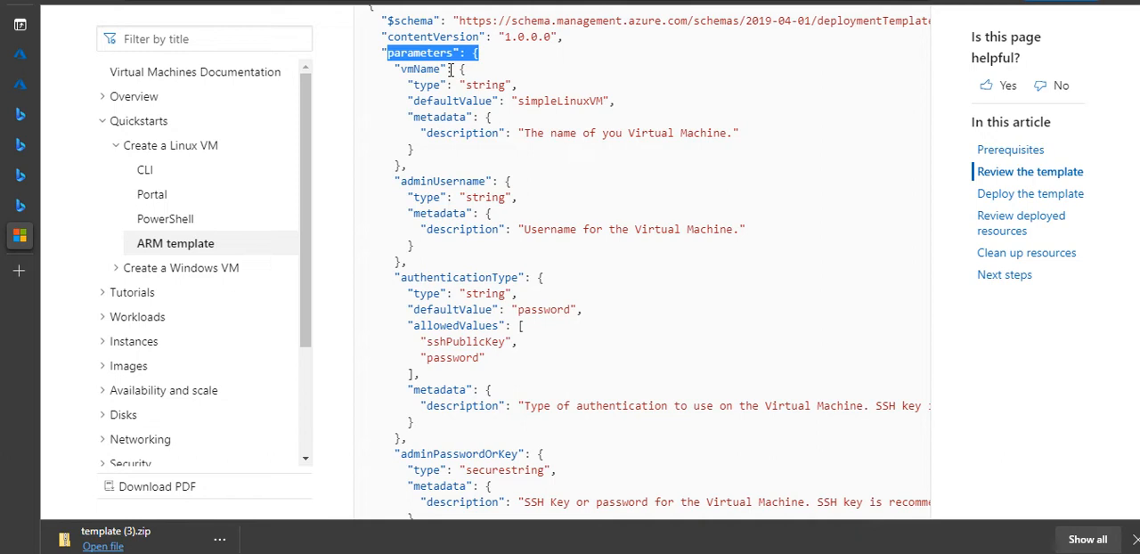
{"action": "left_click", "coordinate": [412, 100]}
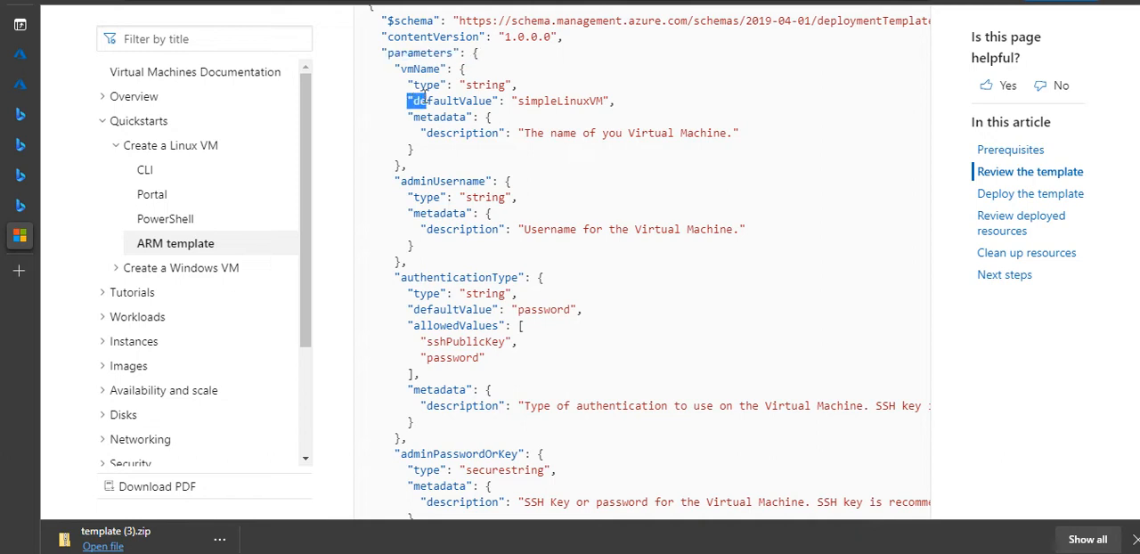
{"action": "double_click", "coordinate": [425, 86]}
{"action": "double_click", "coordinate": [426, 102]}
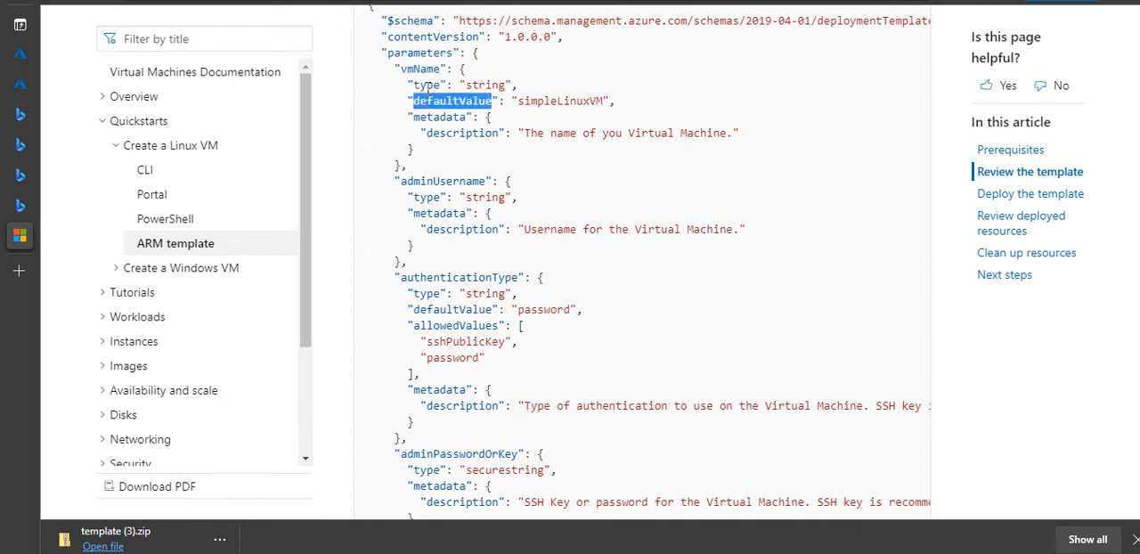
{"action": "double_click", "coordinate": [427, 85]}
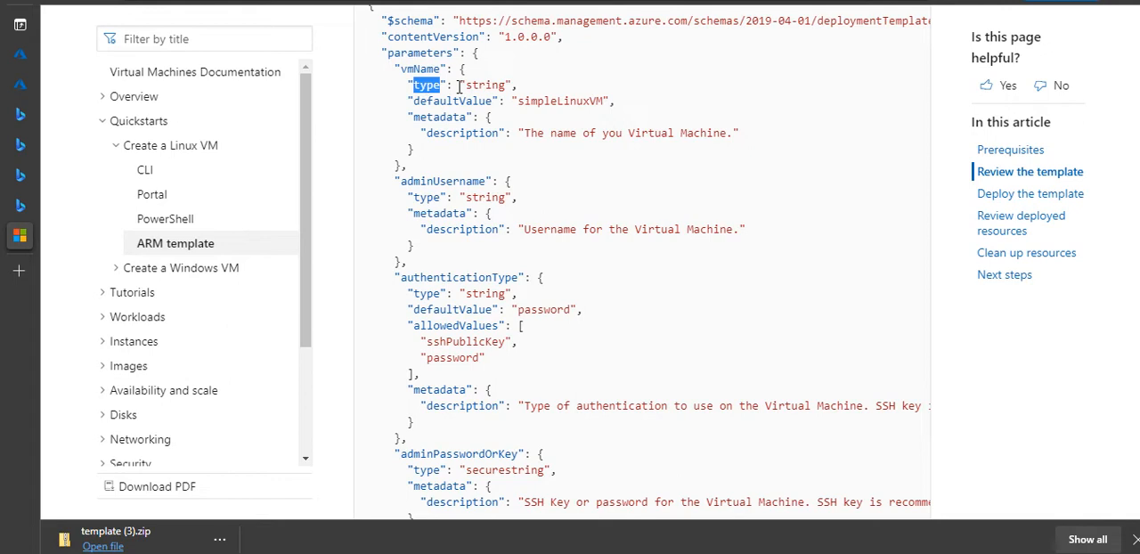
{"action": "left_click_drag", "start_coordinate": [459, 86], "coordinate": [515, 85]}
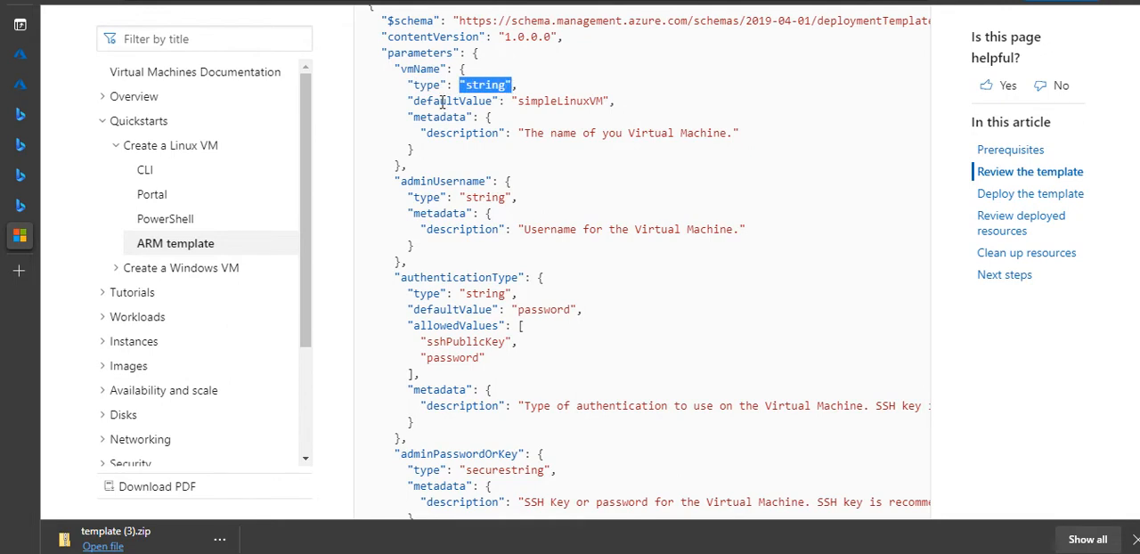
{"action": "left_click_drag", "start_coordinate": [514, 101], "coordinate": [616, 101]}
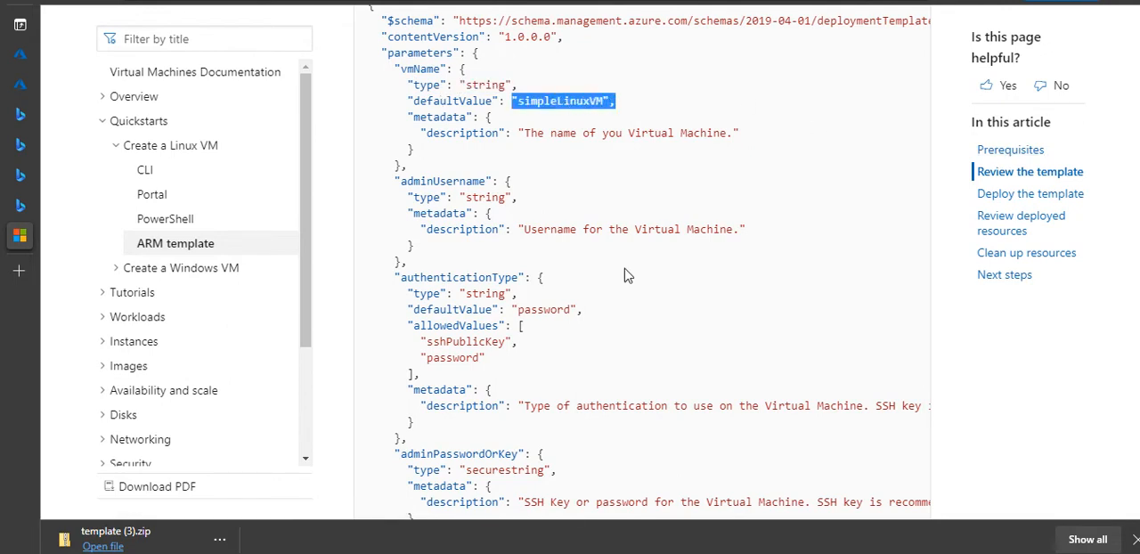
{"action": "scroll", "coordinate": [662, 264], "scroll_direction": "down", "scroll_amount": 3}
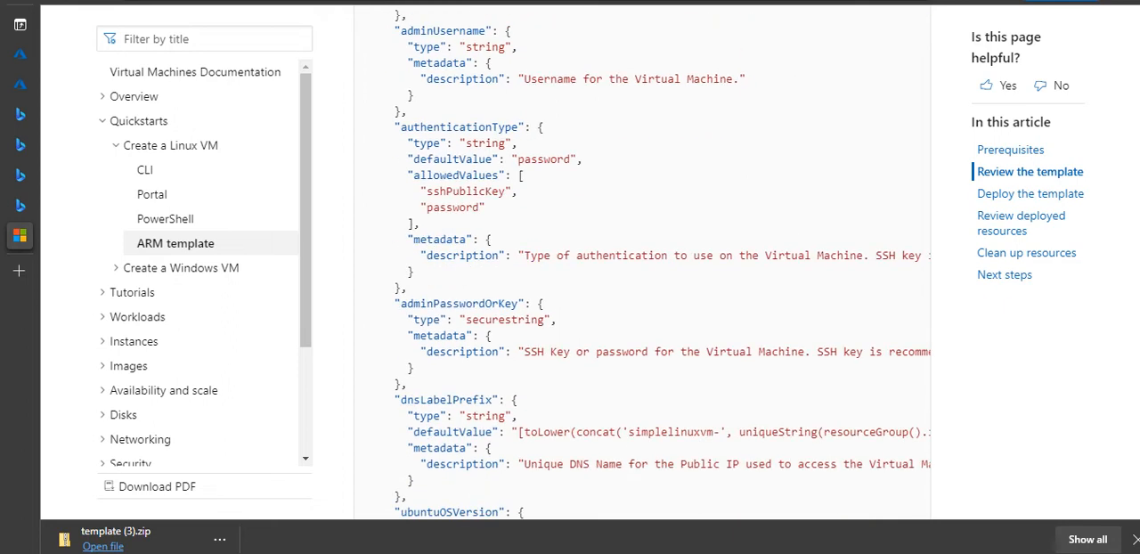
{"action": "scroll", "coordinate": [642, 263], "scroll_direction": "down", "scroll_amount": 6}
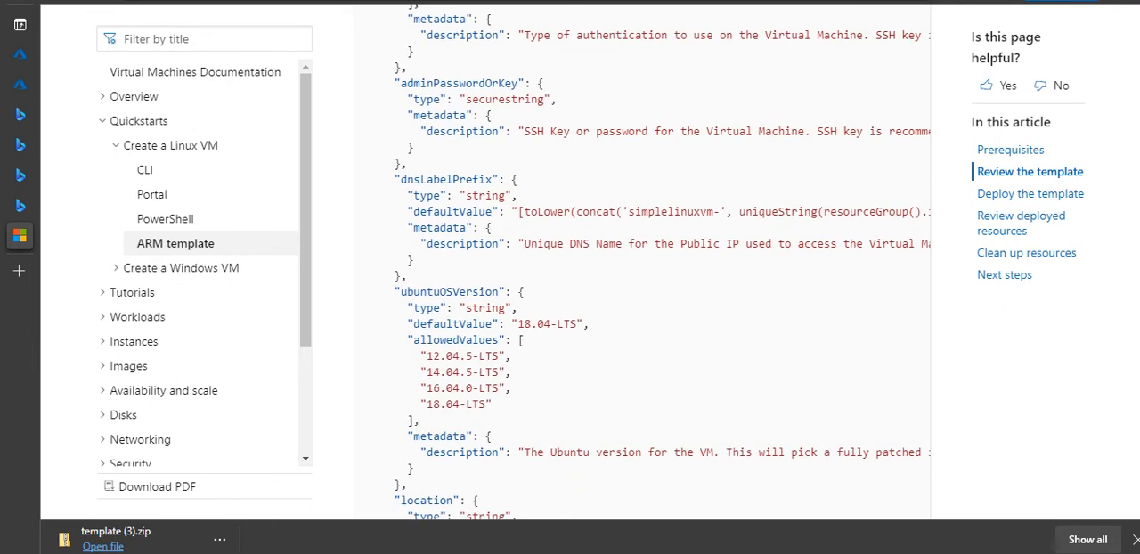
- Start the quickstart template's deployment in the Azure portal from the article
{"action": "scroll", "coordinate": [642, 264], "scroll_direction": "up", "scroll_amount": 15}
{"action": "scroll", "coordinate": [461, 200], "scroll_direction": "down", "scroll_amount": 2}
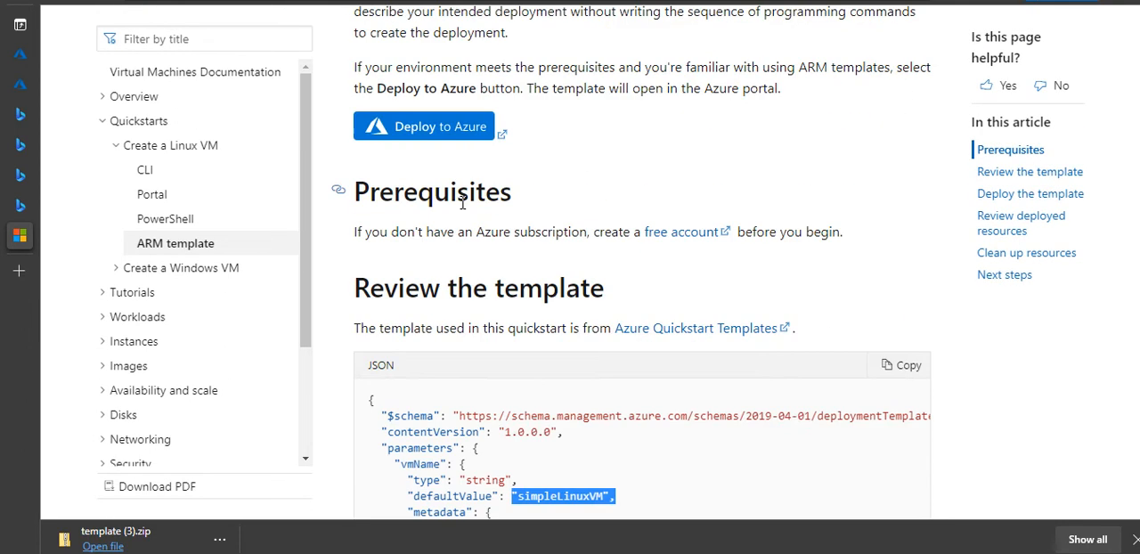
{"action": "left_click", "coordinate": [442, 138]}
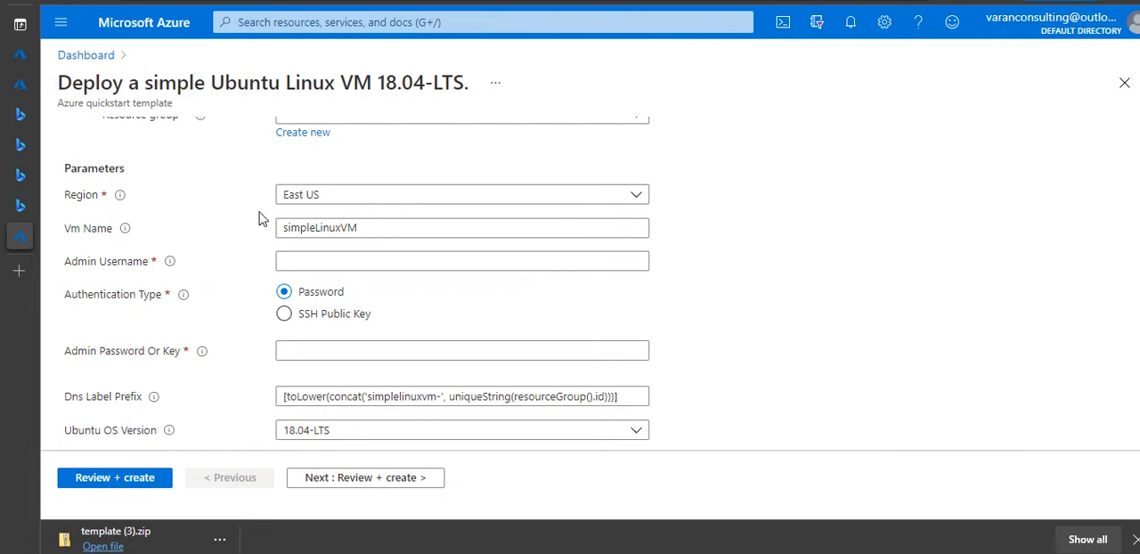
- Set the deployment region to Central US and choose varan2_rg as the resource group
{"action": "left_click", "coordinate": [319, 264]}
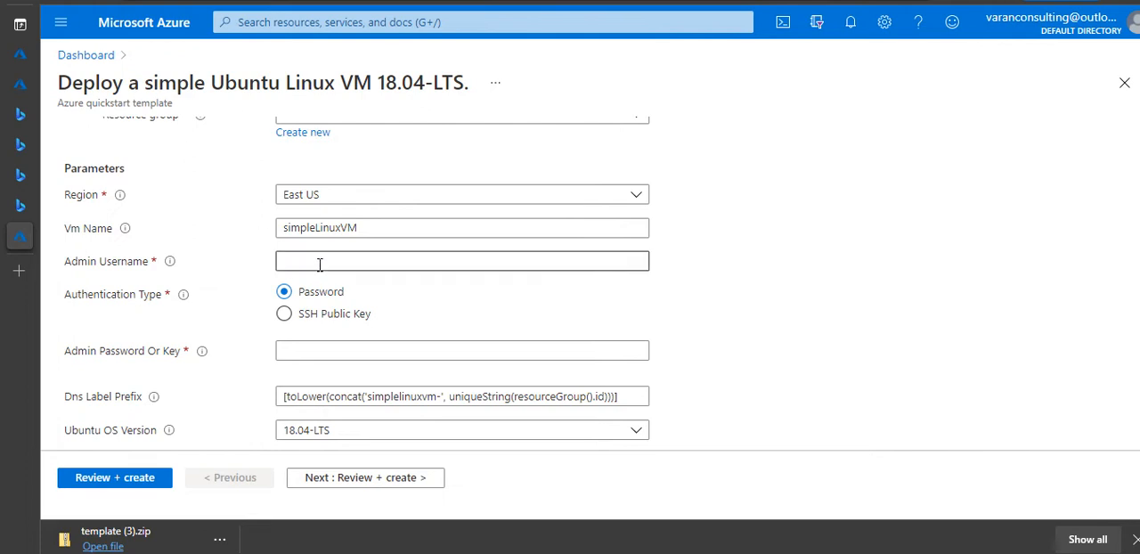
{"action": "left_click", "coordinate": [640, 205]}
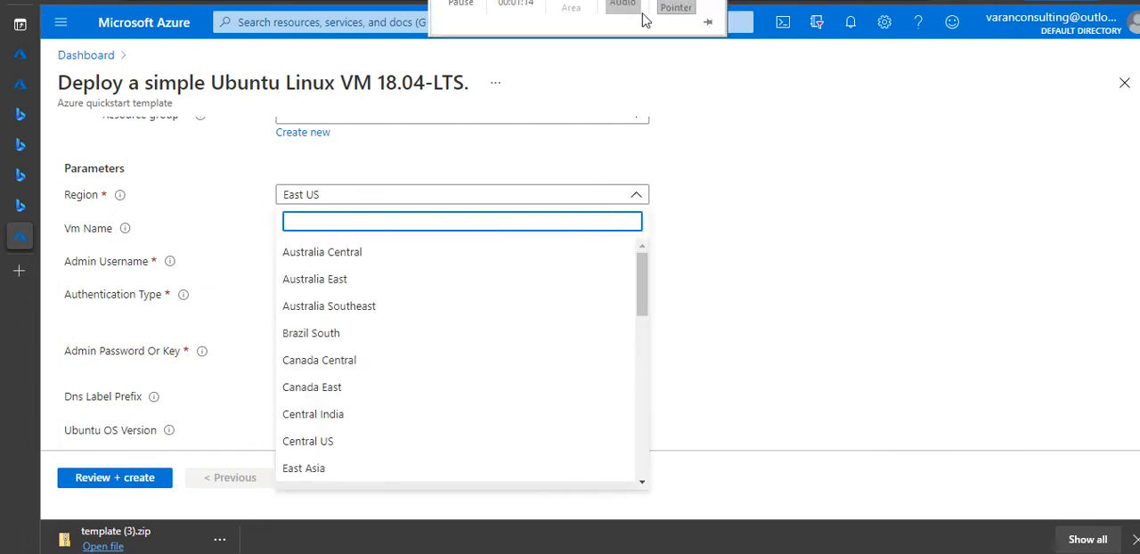
{"action": "left_click", "coordinate": [330, 441]}
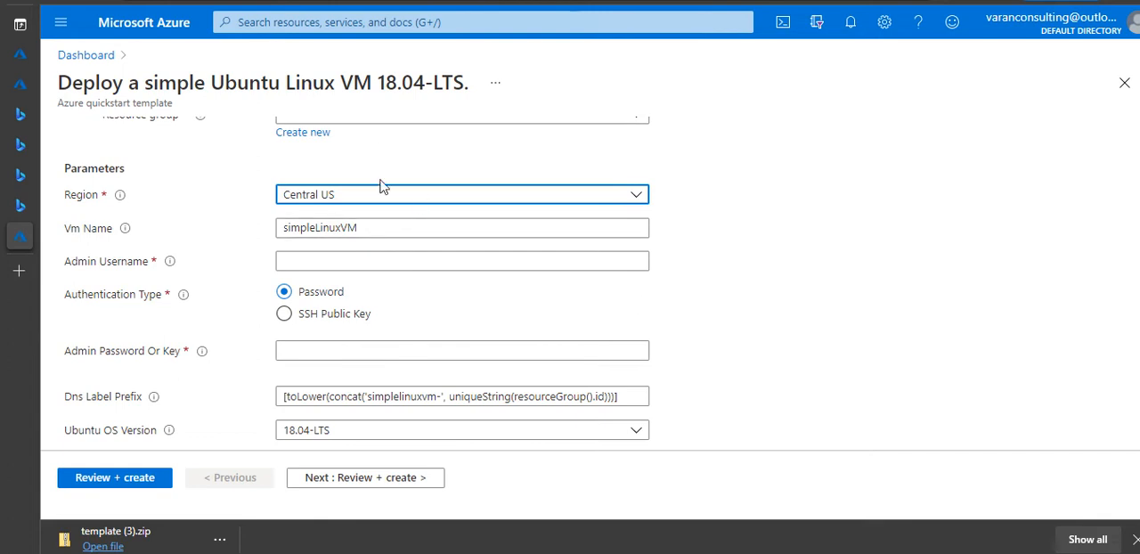
{"action": "scroll", "coordinate": [534, 80], "scroll_direction": "up", "scroll_amount": 1}
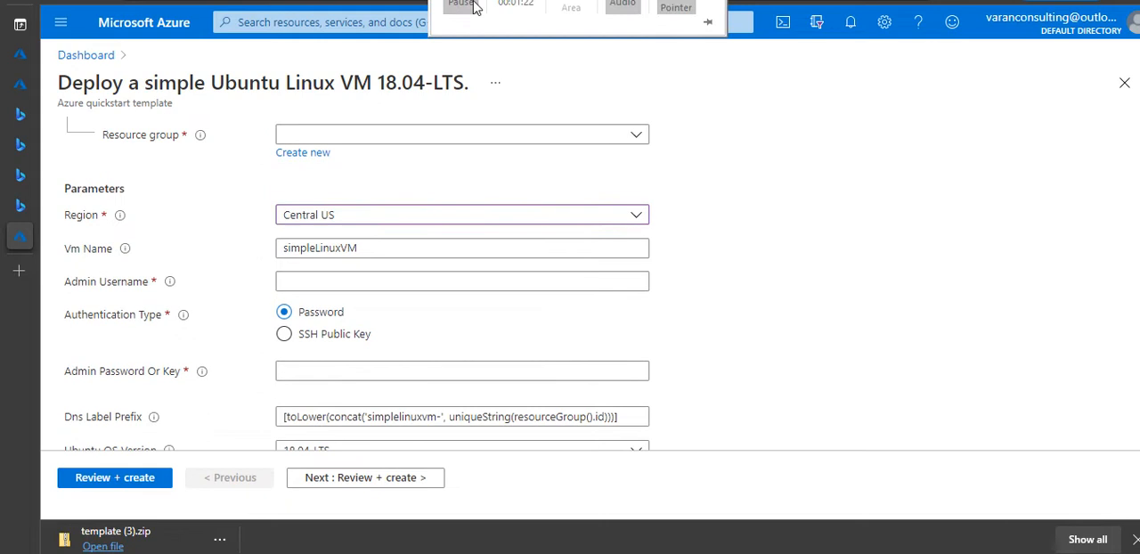
{"action": "left_click", "coordinate": [636, 135]}
{"action": "left_click", "coordinate": [361, 272]}
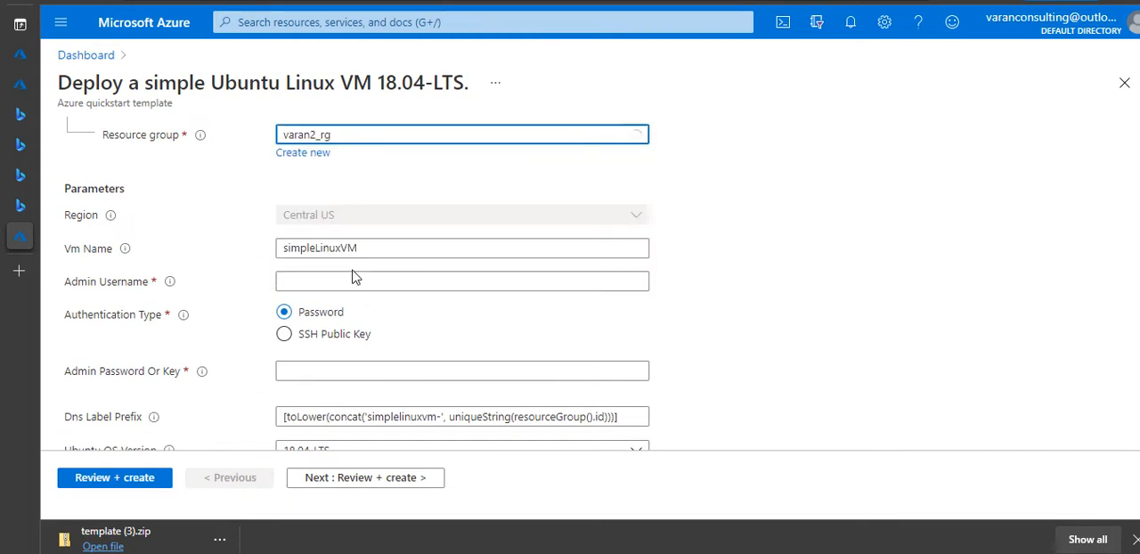
- Set the VM's admin username to Student and enter the admin password
{"action": "left_click", "coordinate": [437, 284]}
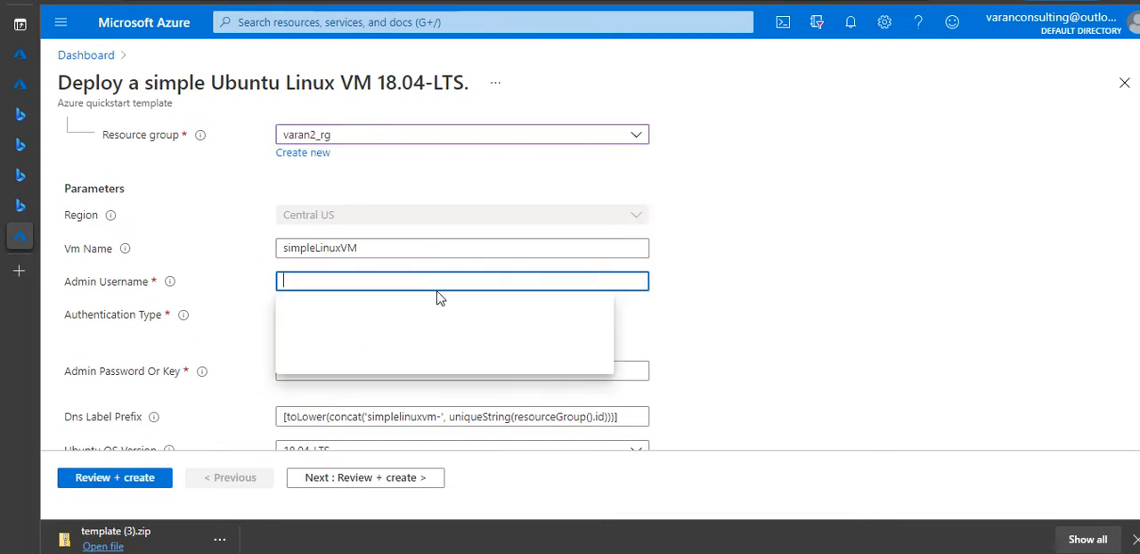
{"action": "type", "text": "Sut"}
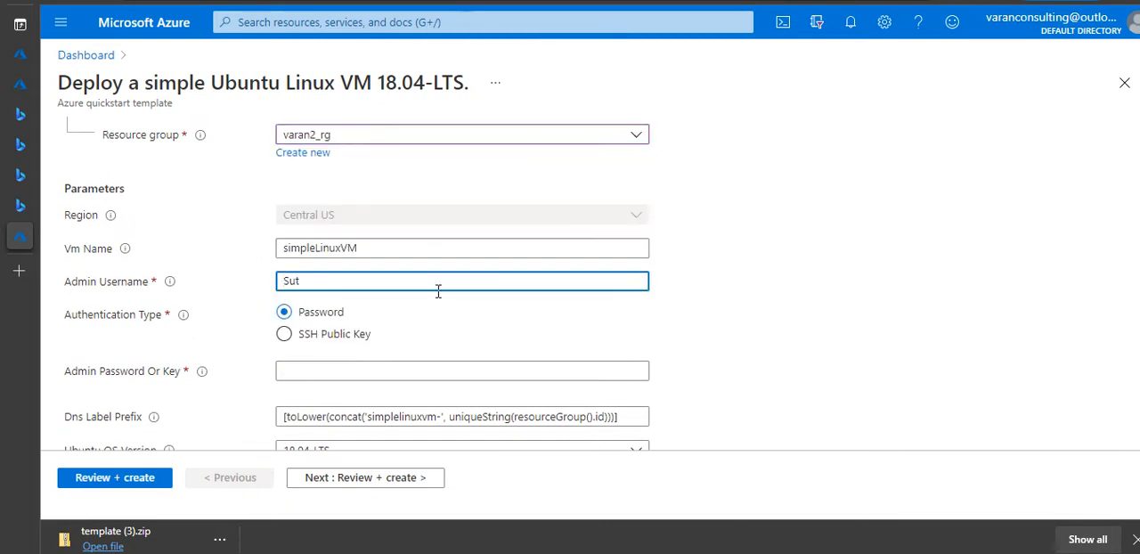
{"action": "type", "text": "enuden"}
{"action": "left_click", "coordinate": [393, 369]}
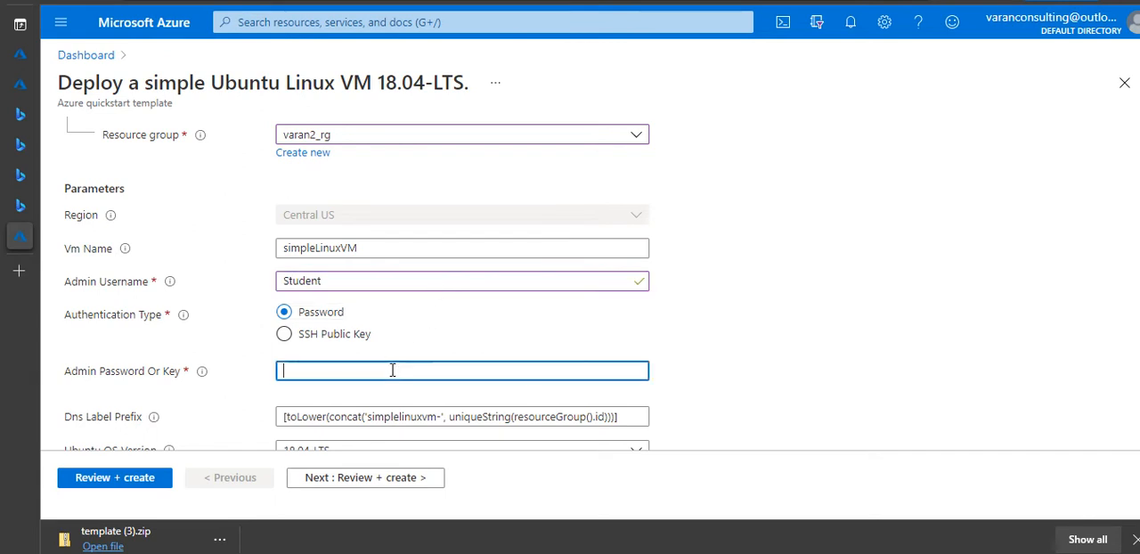
{"action": "type", "text": "Pas"}
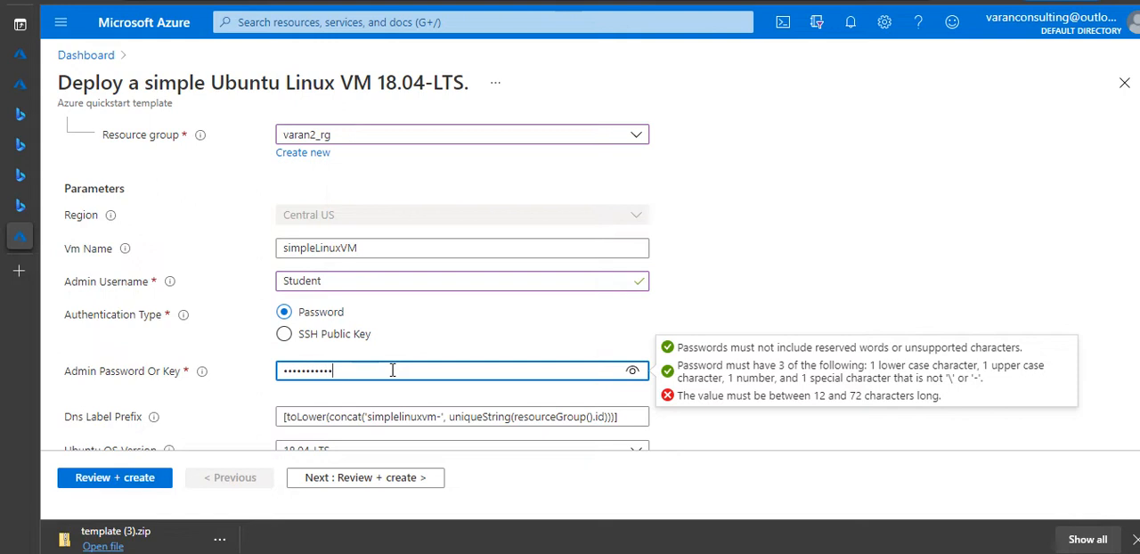
{"action": "type", "text": "sword@1234"}
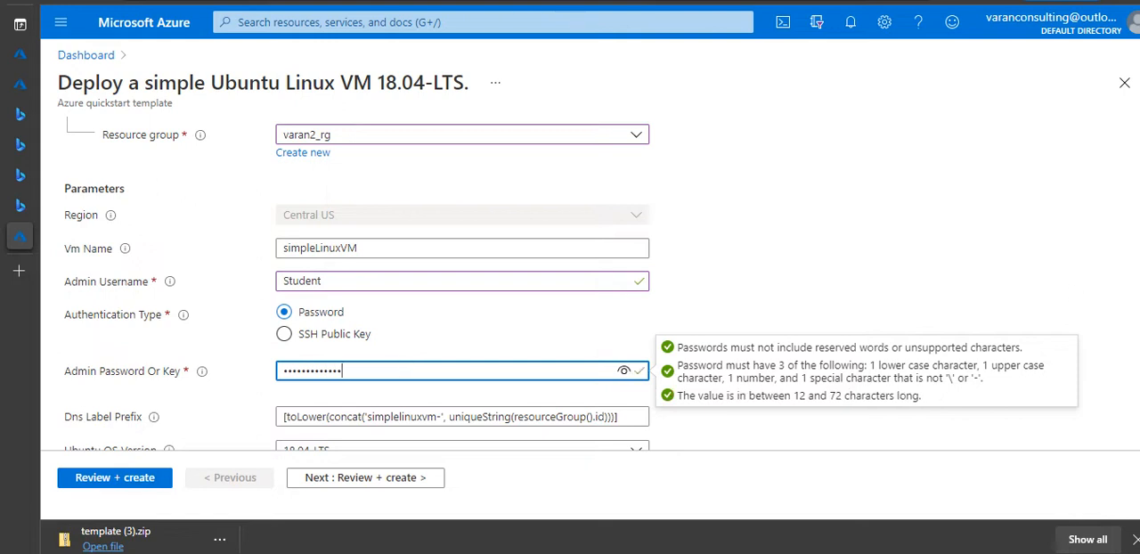
- Replace the DNS label prefix expression with simplelinuxvm-varanrg2
{"action": "scroll", "coordinate": [1095, 298], "scroll_direction": "down", "scroll_amount": 2}
{"action": "triple_click", "coordinate": [489, 284]}
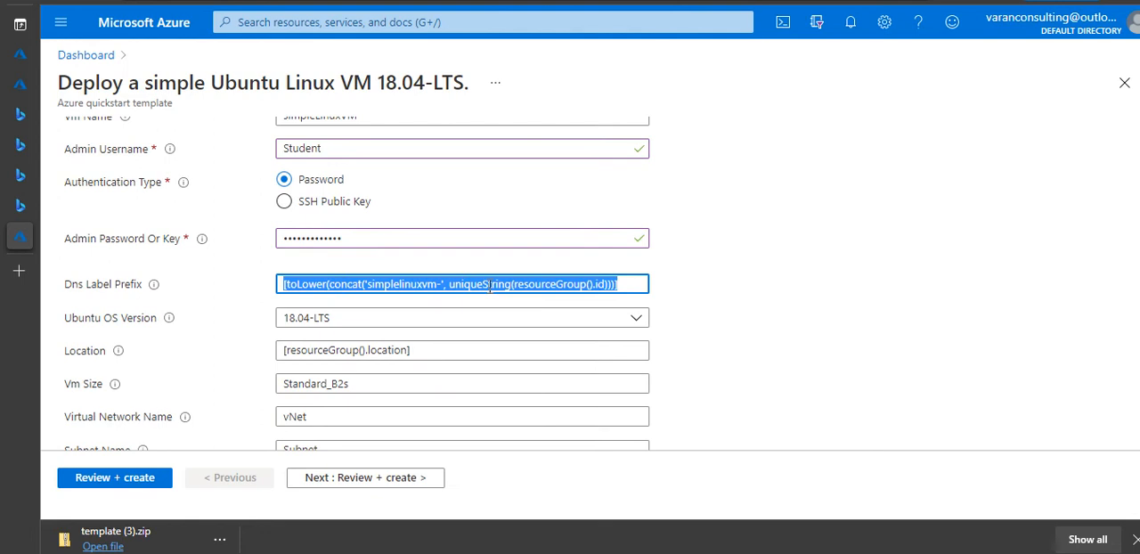
{"action": "left_click", "coordinate": [368, 285]}
{"action": "key", "text": "shift+Home"}
{"action": "key", "text": "BackSpace"}
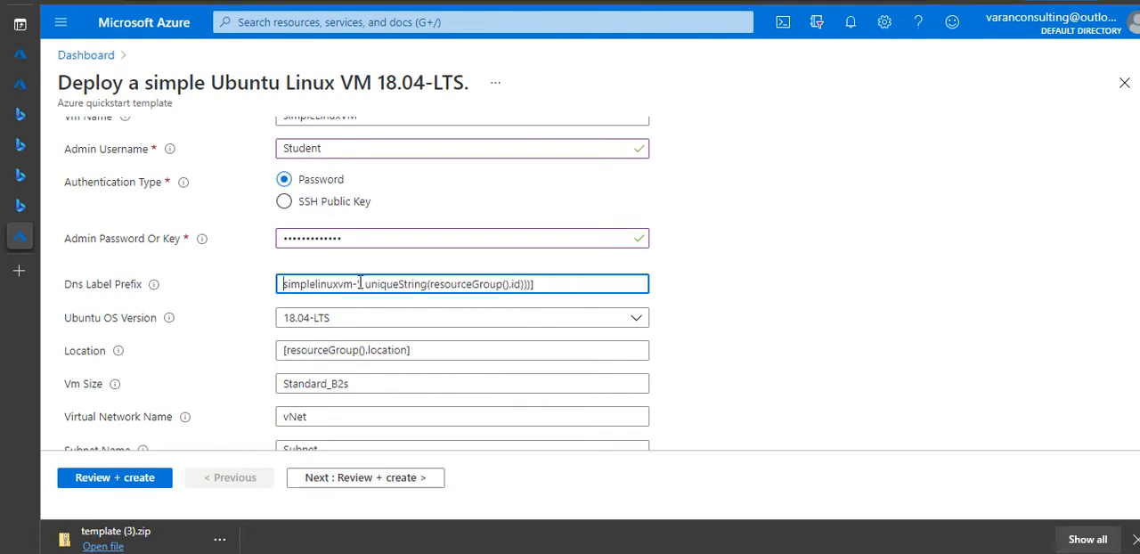
{"action": "left_click_drag", "start_coordinate": [359, 284], "coordinate": [407, 369]}
{"action": "key", "text": "BackSpace"}
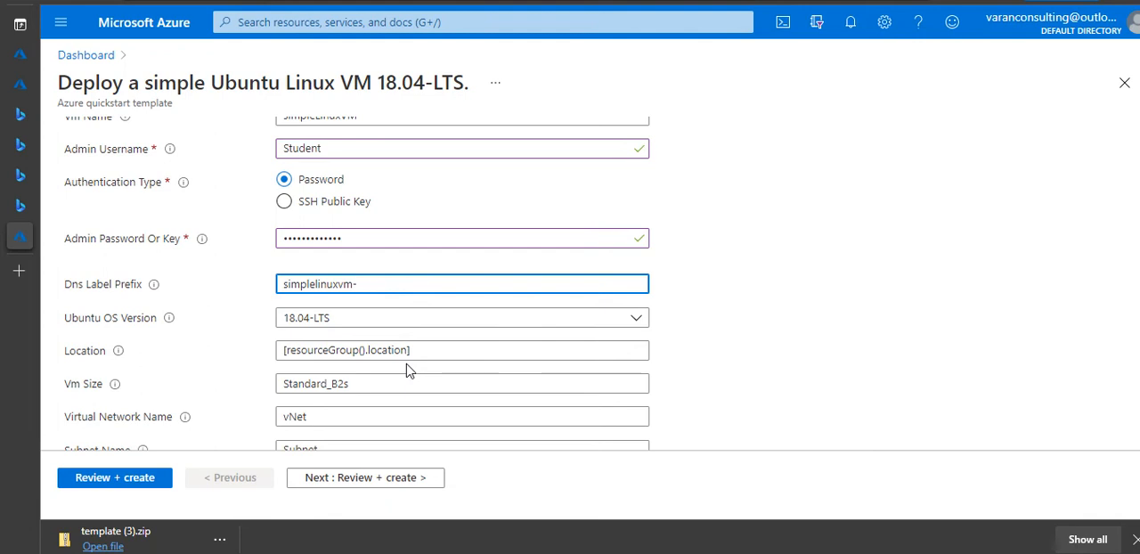
{"action": "type", "text": "varanrg2"}
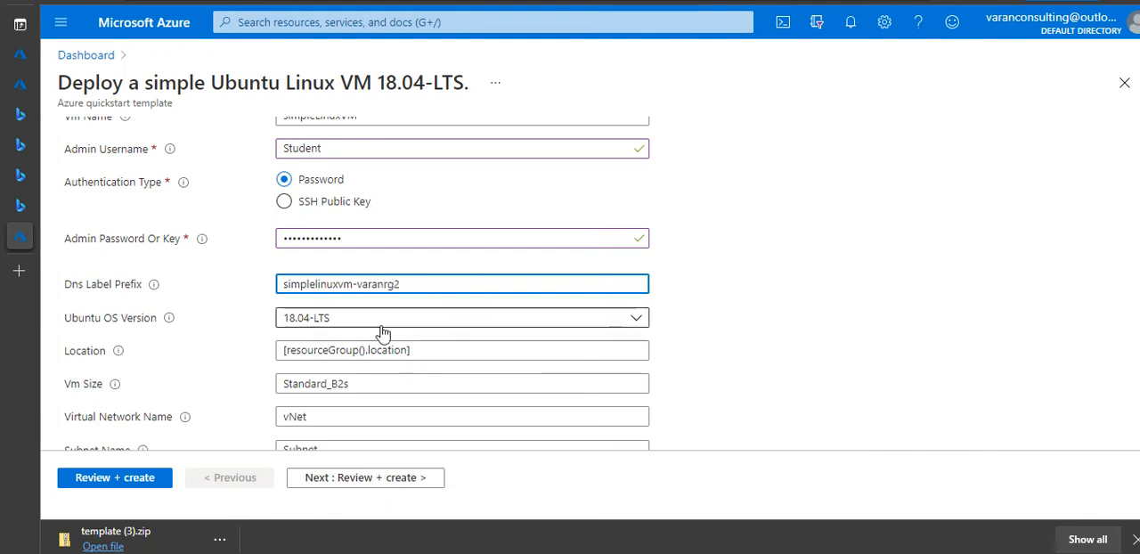
- Replace the location expression with centralus
{"action": "left_click", "coordinate": [489, 349]}
{"action": "key", "text": "ctrl+a"}
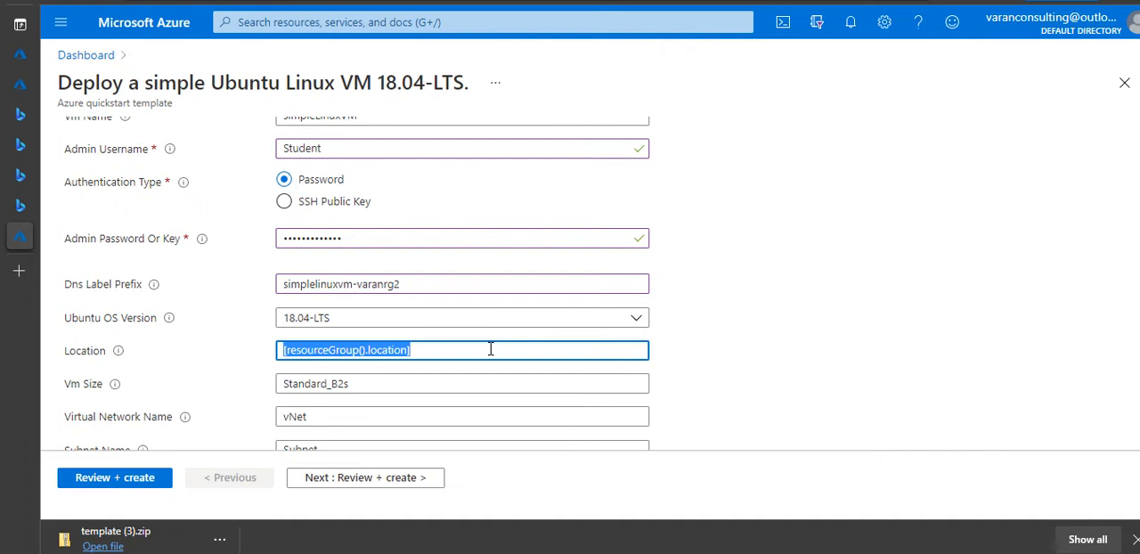
{"action": "type", "text": "centa"}
{"action": "key", "text": "BackSpace"}
{"action": "type", "text": "ralu"}
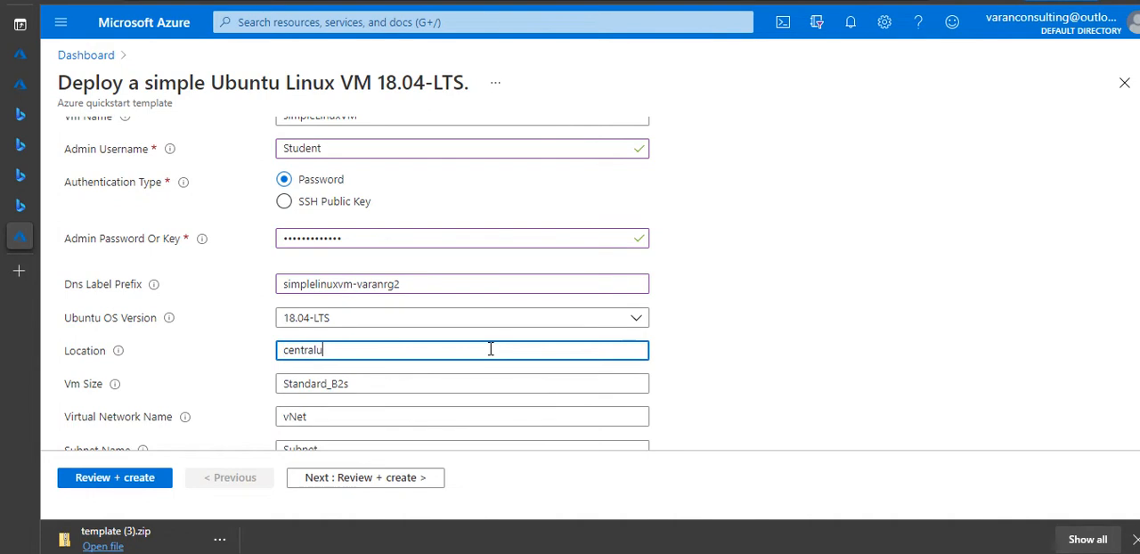
{"action": "type", "text": "s"}
- Append _varanrg2 to the virtual network, subnet and network security group names
{"action": "scroll", "coordinate": [576, 397], "scroll_direction": "down", "scroll_amount": 1}
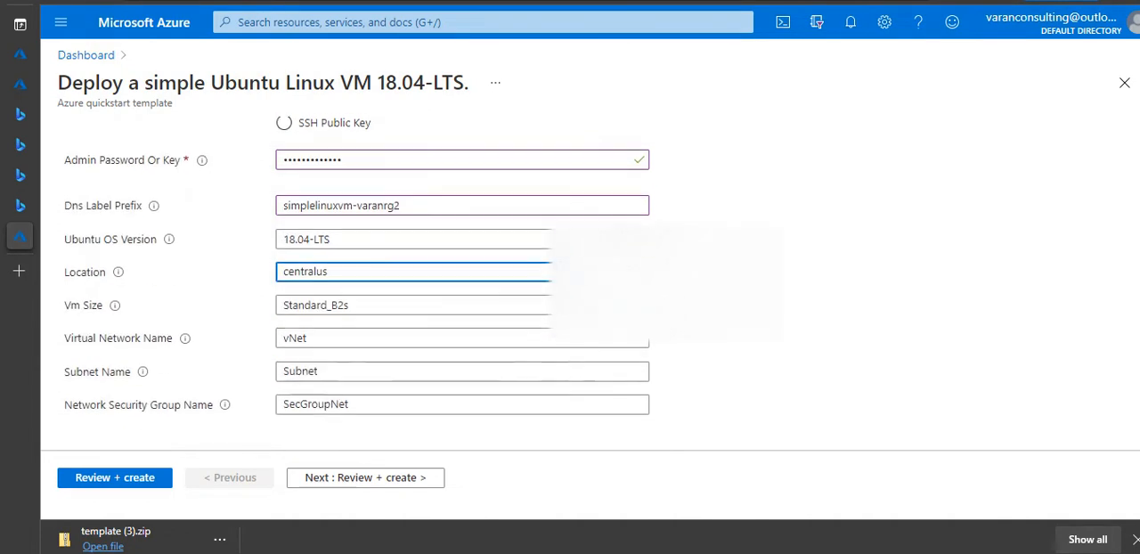
{"action": "left_click", "coordinate": [324, 337]}
{"action": "type", "text": "_"}
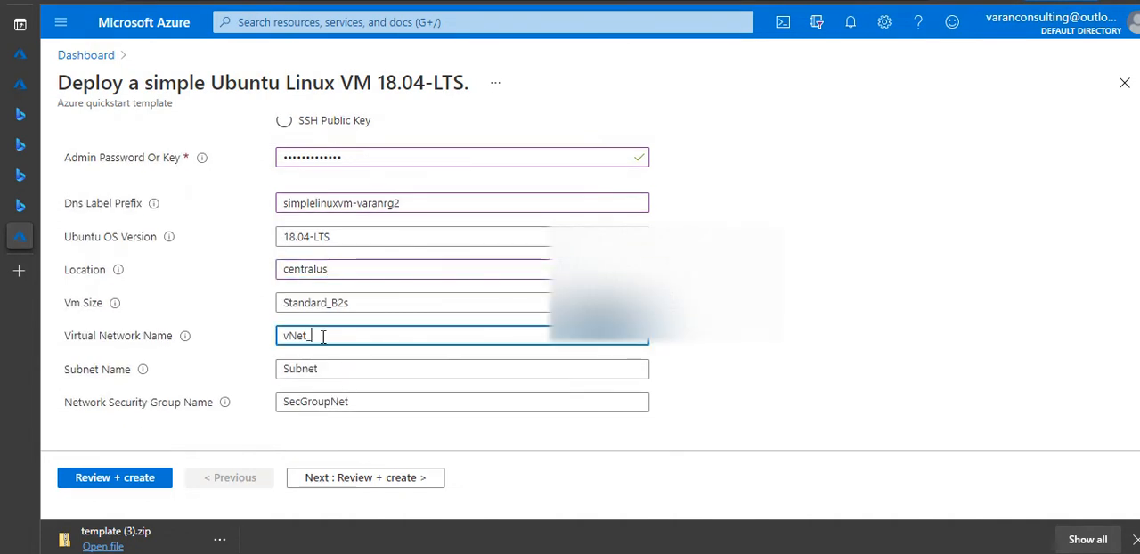
{"action": "type", "text": "varanrg2"}
{"action": "left_click_drag", "start_coordinate": [307, 337], "coordinate": [410, 336]}
{"action": "key", "text": "ctrl+c"}
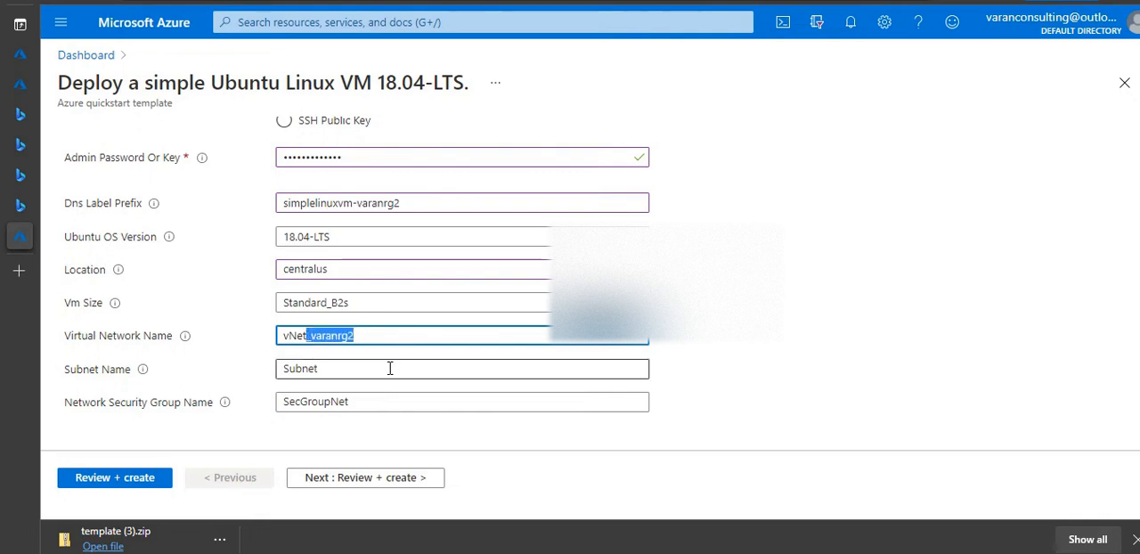
{"action": "left_click", "coordinate": [390, 369]}
{"action": "key", "text": "ctrl+v"}
{"action": "left_click", "coordinate": [372, 402]}
{"action": "key", "text": "ctrl+v"}
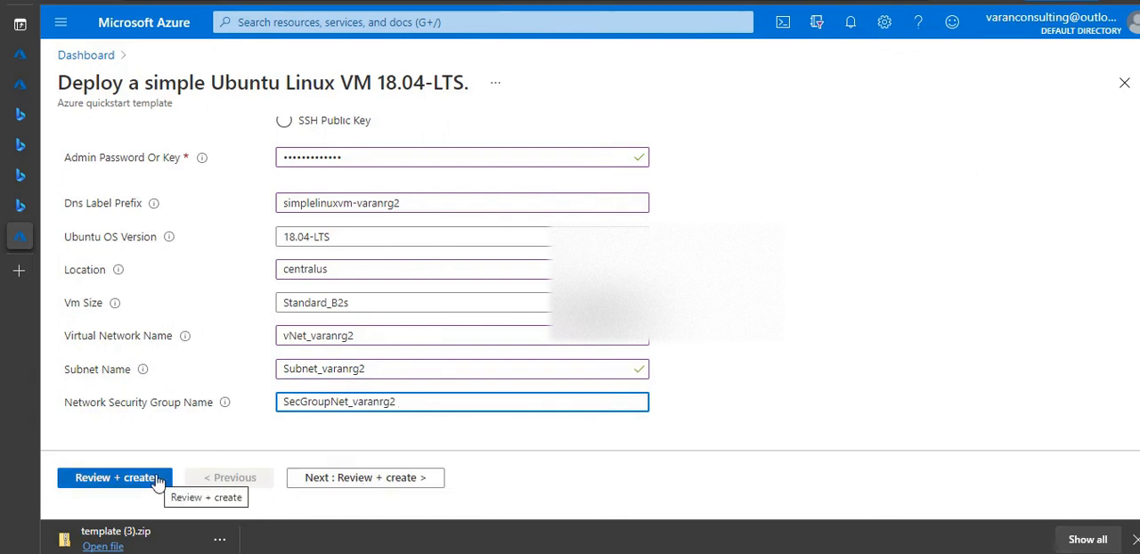
- Validate the deployment settings and request the deployment's template for automation
{"action": "left_click", "coordinate": [370, 480]}
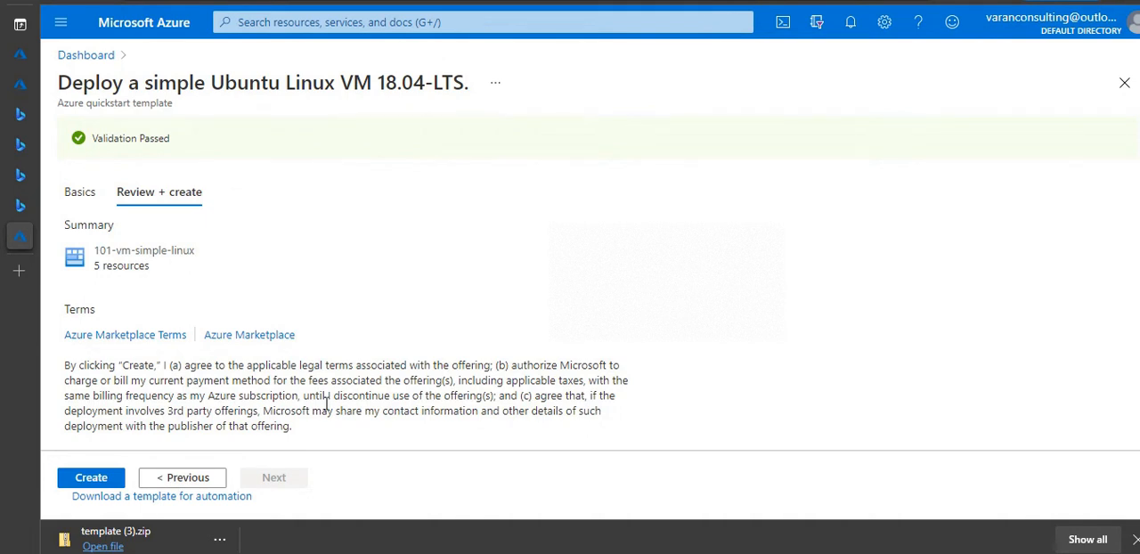
{"action": "left_click", "coordinate": [212, 507]}
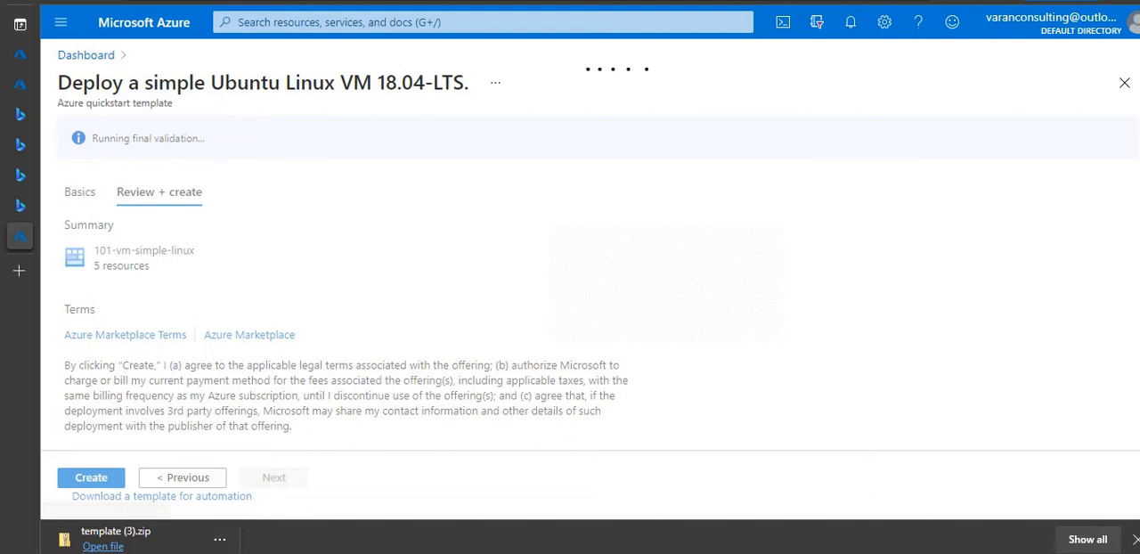
- Download the deployment template with its parameters and open template.json from the downloaded template (3).zip archive
{"action": "mouse_move", "coordinate": [463, 6]}
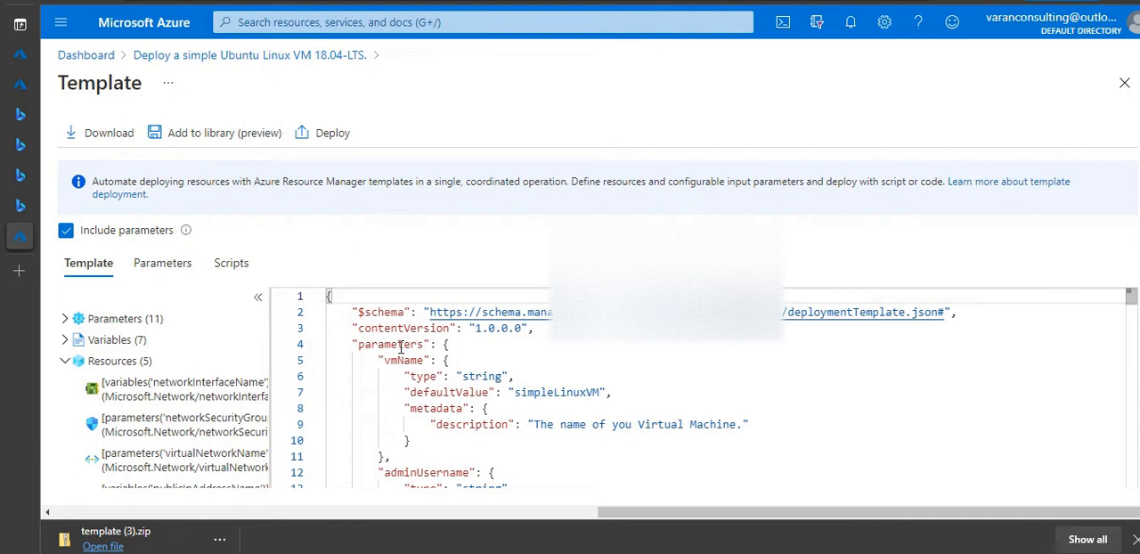
{"action": "left_click", "coordinate": [92, 139]}
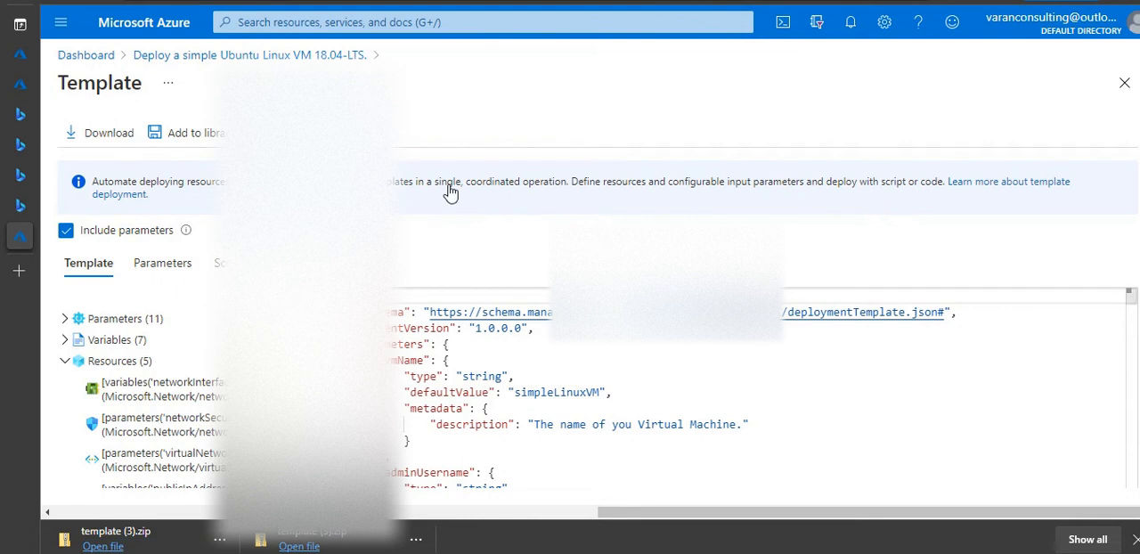
{"action": "mouse_move", "coordinate": [577, 2]}
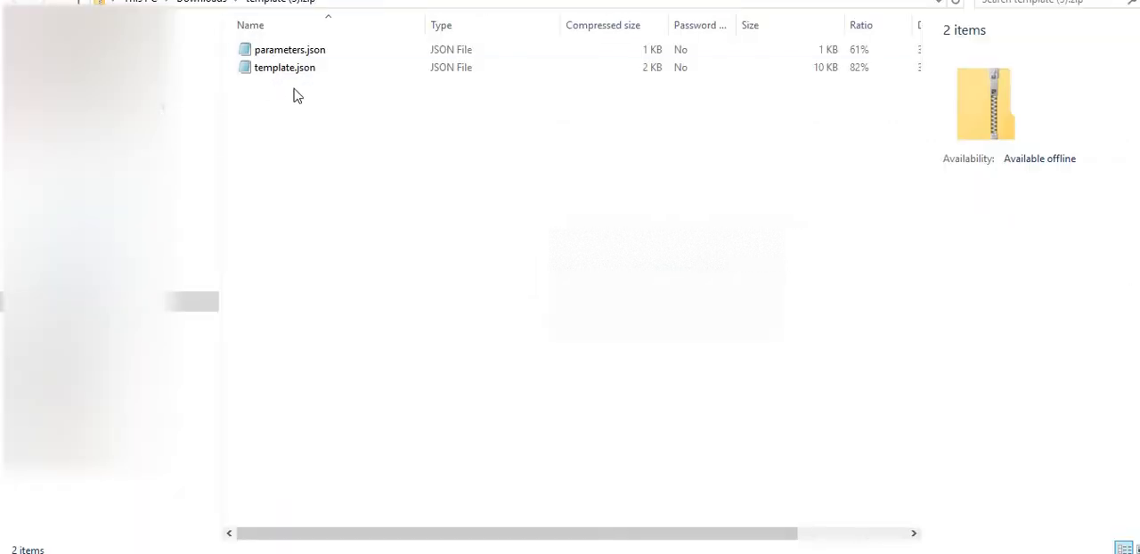
{"action": "left_click", "coordinate": [303, 72]}
{"action": "left_click", "coordinate": [461, 5]}
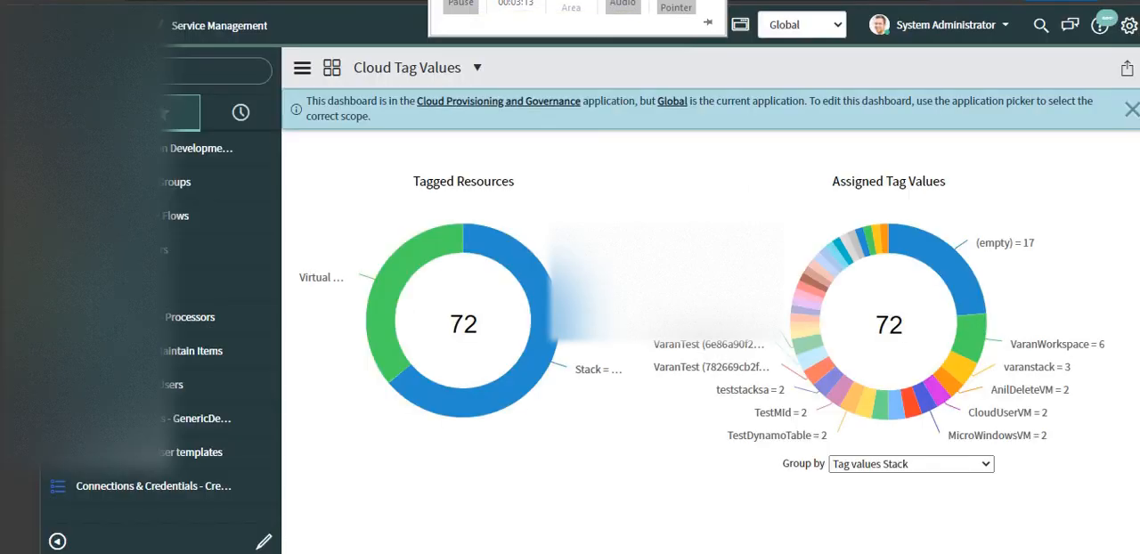
- Switch to ServiceNow, open the Cloud Admin Portal and go to its Cloud Catalog Items
{"action": "left_click", "coordinate": [174, 74]}
{"action": "type", "text": "user por"}
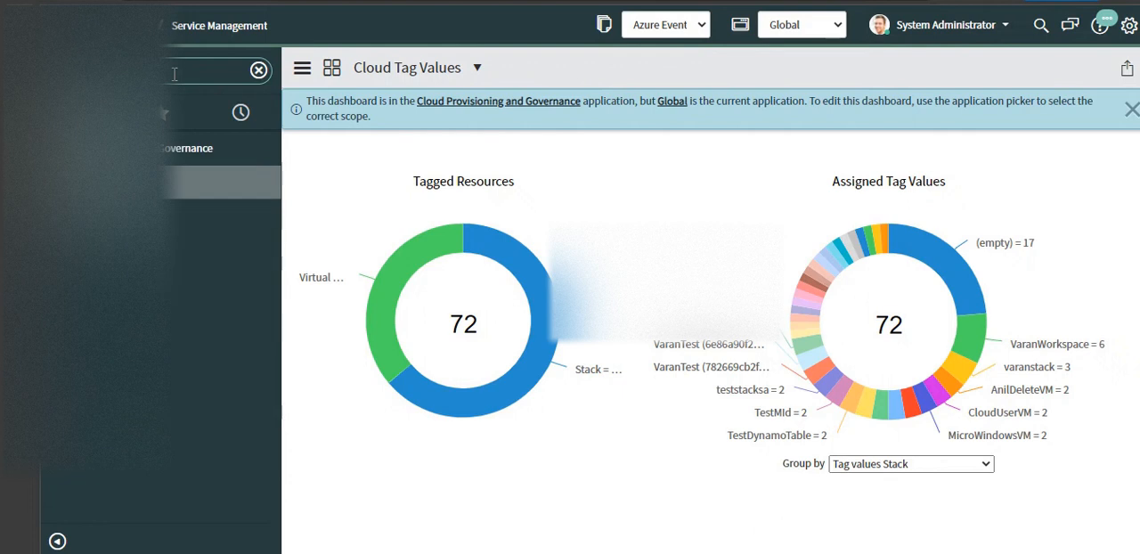
{"action": "left_click", "coordinate": [127, 183]}
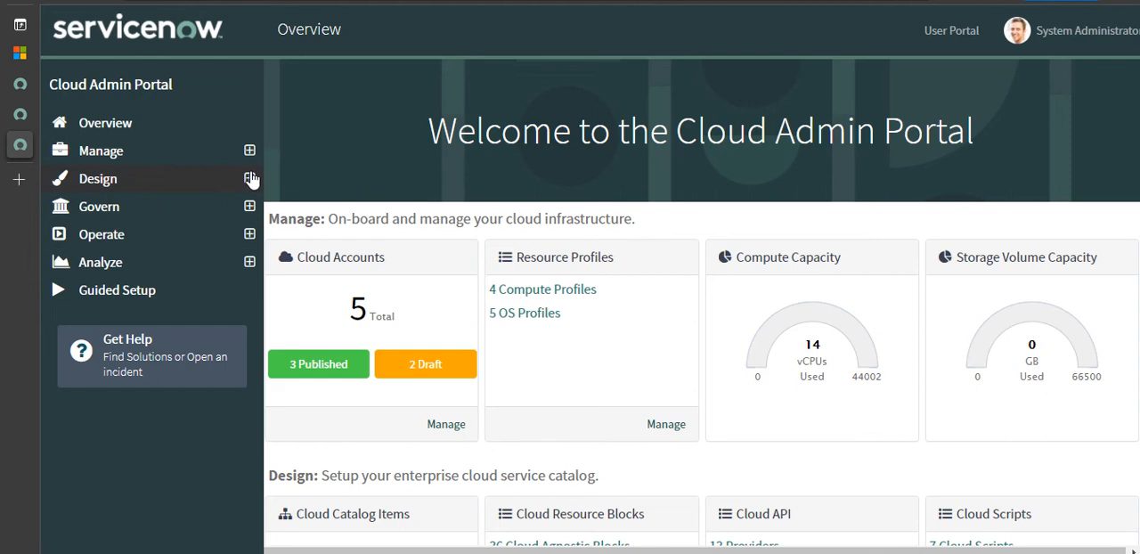
{"action": "left_click", "coordinate": [251, 178]}
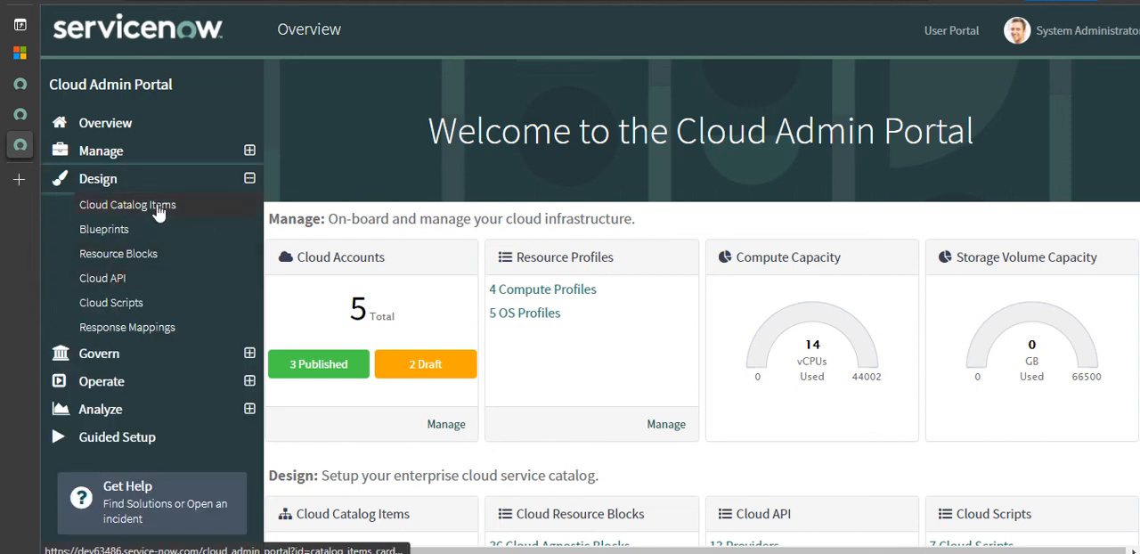
{"action": "left_click", "coordinate": [159, 211]}
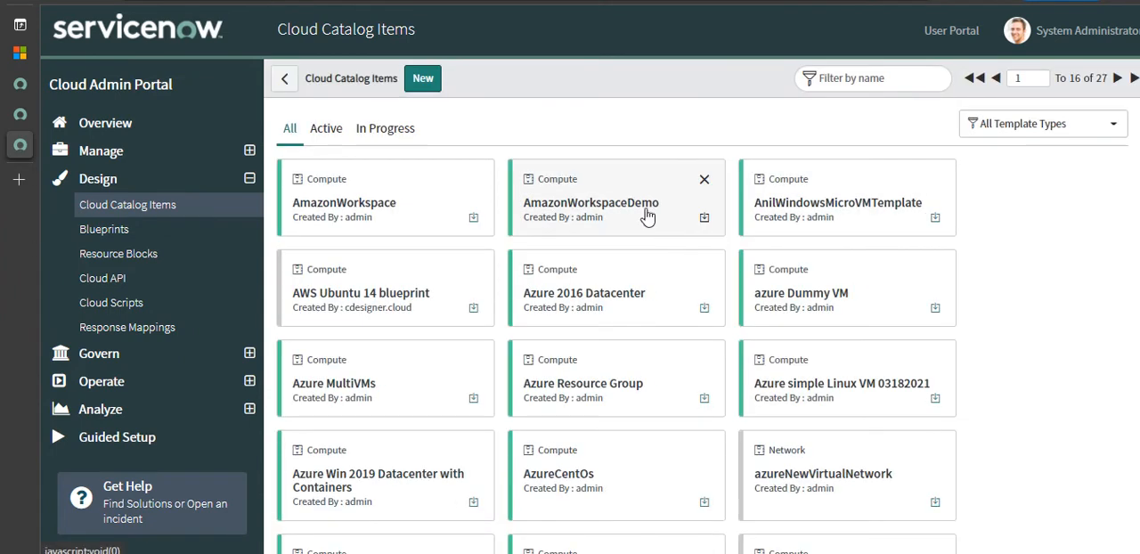
- Start a new cloud catalog item and name it Azure Simple Unbuntu Mar182021
{"action": "left_click", "coordinate": [437, 89]}
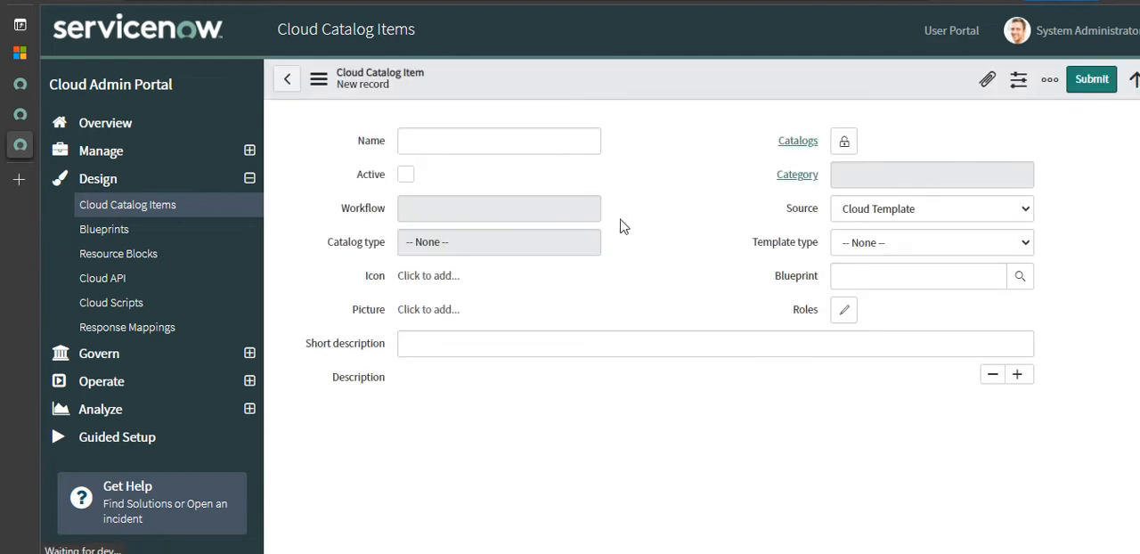
{"action": "left_click", "coordinate": [513, 147]}
{"action": "type", "text": "Az"}
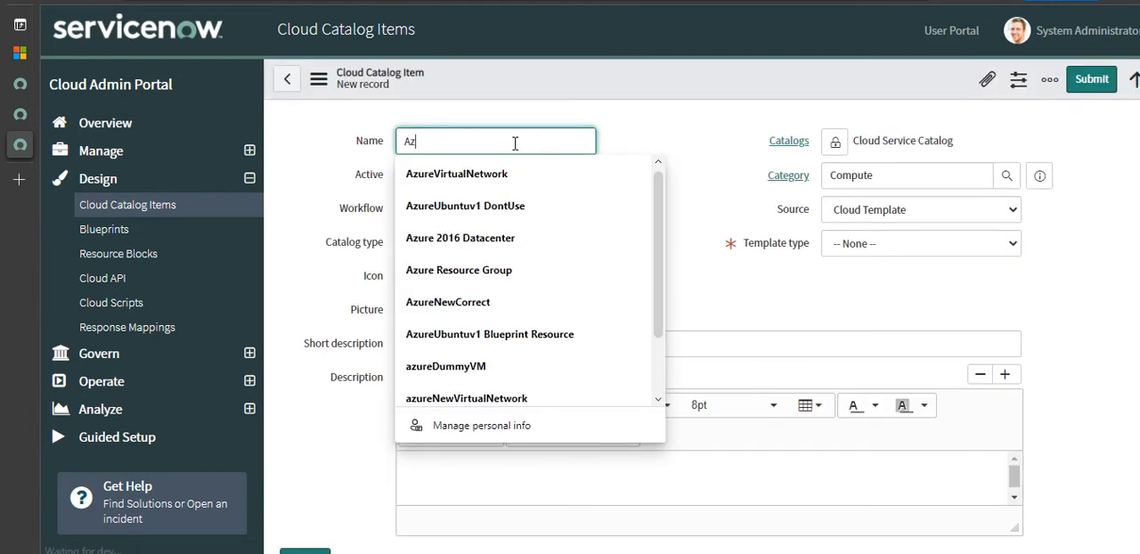
{"action": "type", "text": "ure Simple"}
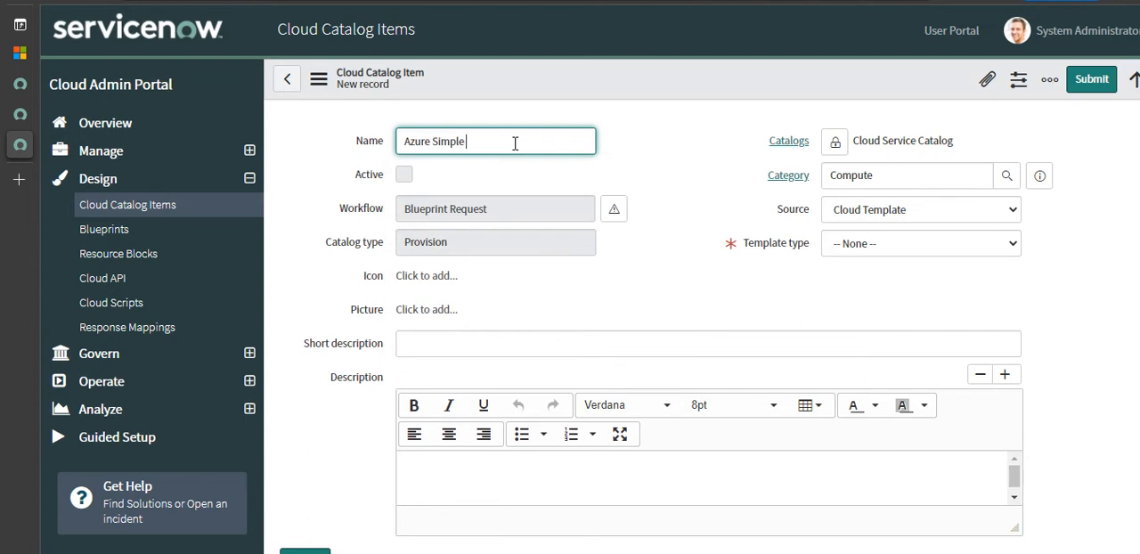
{"action": "type", "text": " Unbu"}
{"action": "type", "text": "ntu 201"}
{"action": "type", "text": "Mar"}
{"action": "type", "text": " 8"}
- Set the catalog item's template type to ARM Template and save the record
{"action": "left_click", "coordinate": [885, 244]}
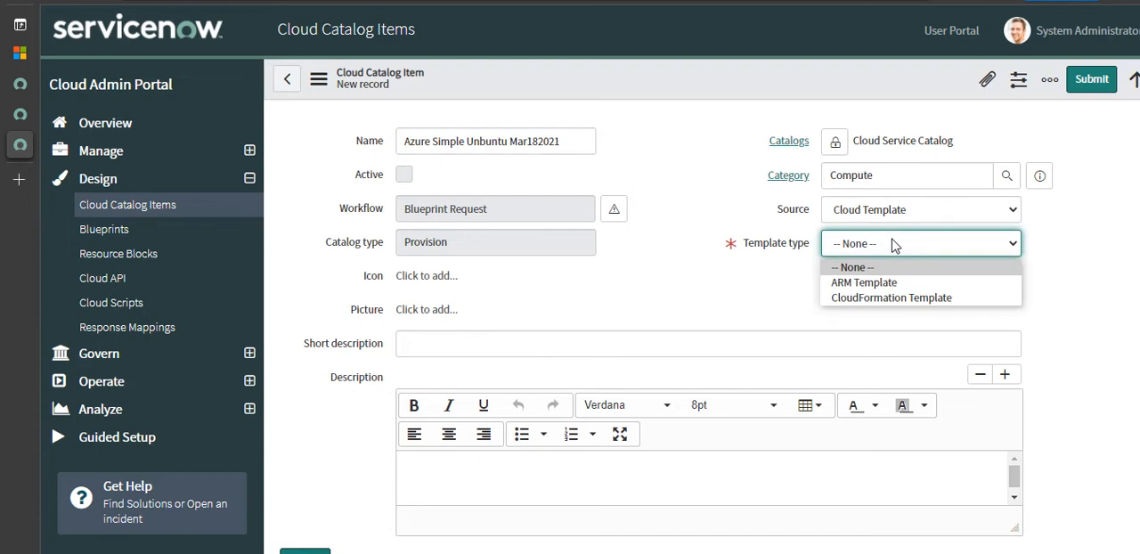
{"action": "left_click", "coordinate": [875, 285]}
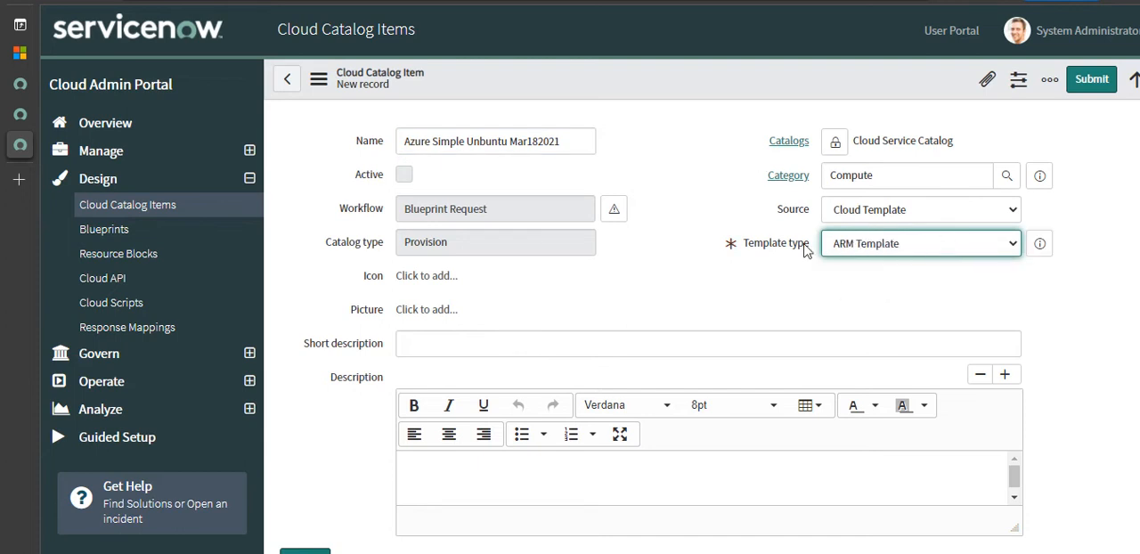
{"action": "right_click", "coordinate": [925, 78]}
{"action": "left_click", "coordinate": [932, 88]}
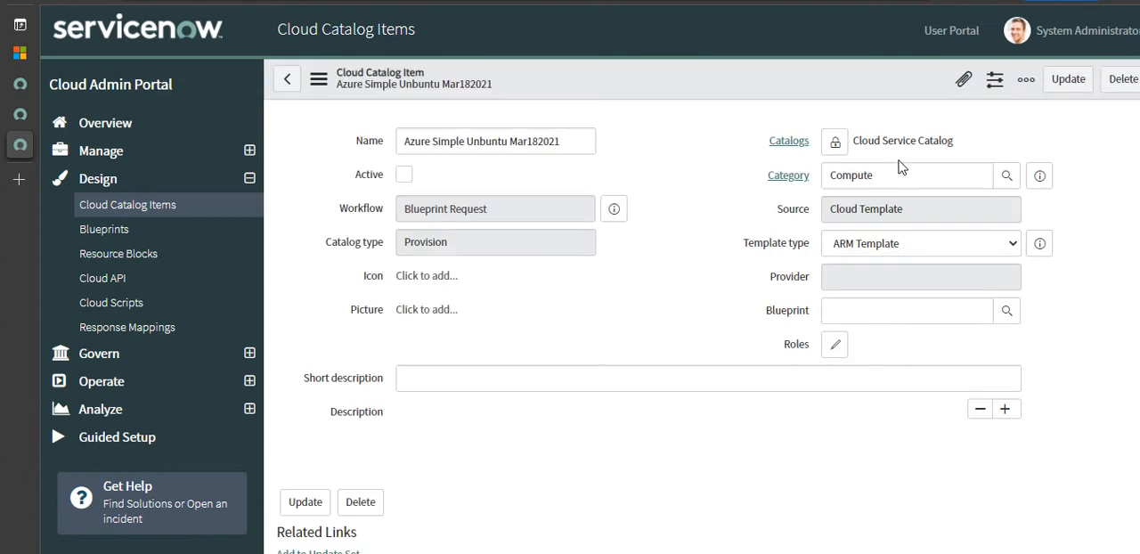
- Add a cloud template version to the catalog item, using the Upload a File ingestion method with template.json
{"action": "scroll", "coordinate": [704, 356], "scroll_direction": "down", "scroll_amount": 3}
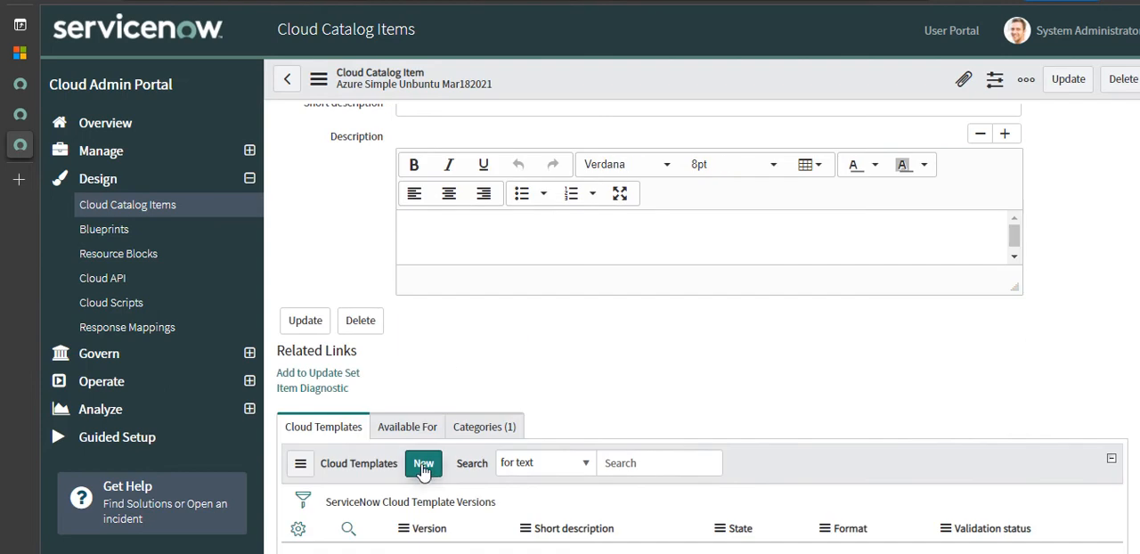
{"action": "left_click", "coordinate": [423, 464]}
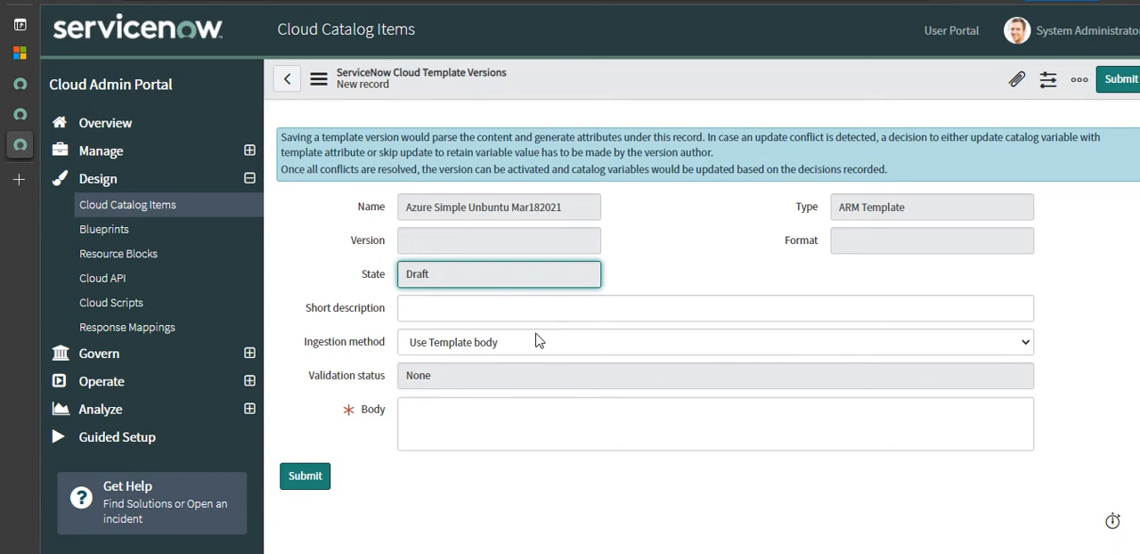
{"action": "left_click", "coordinate": [537, 341]}
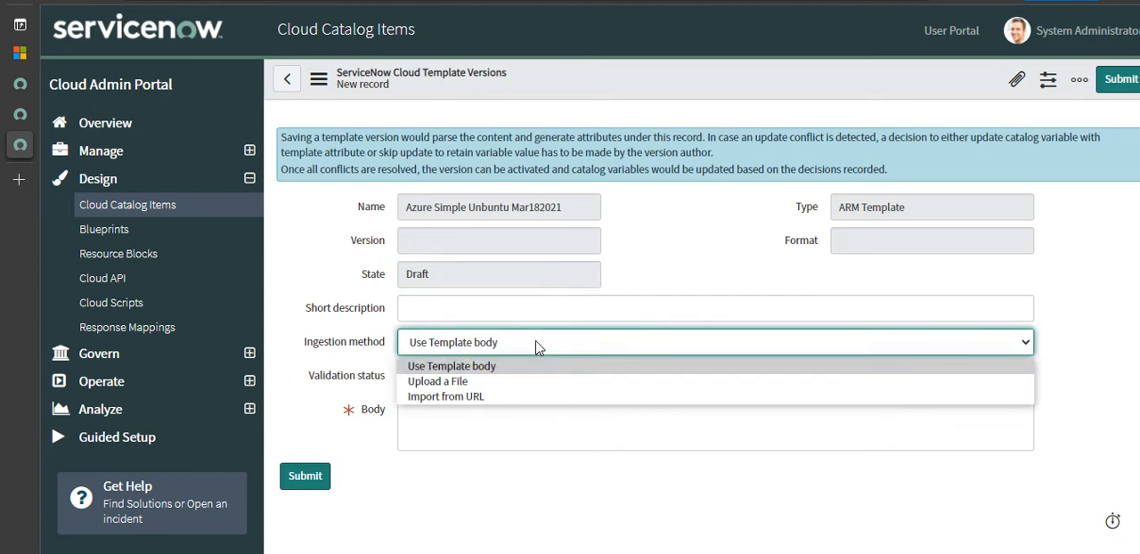
{"action": "left_click", "coordinate": [491, 384]}
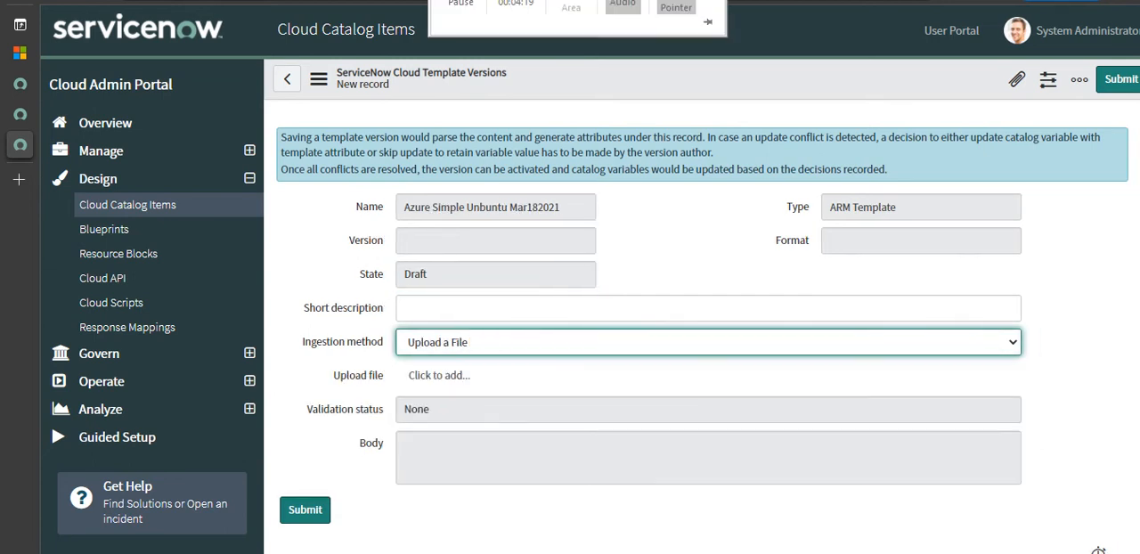
{"action": "left_click", "coordinate": [463, 7]}
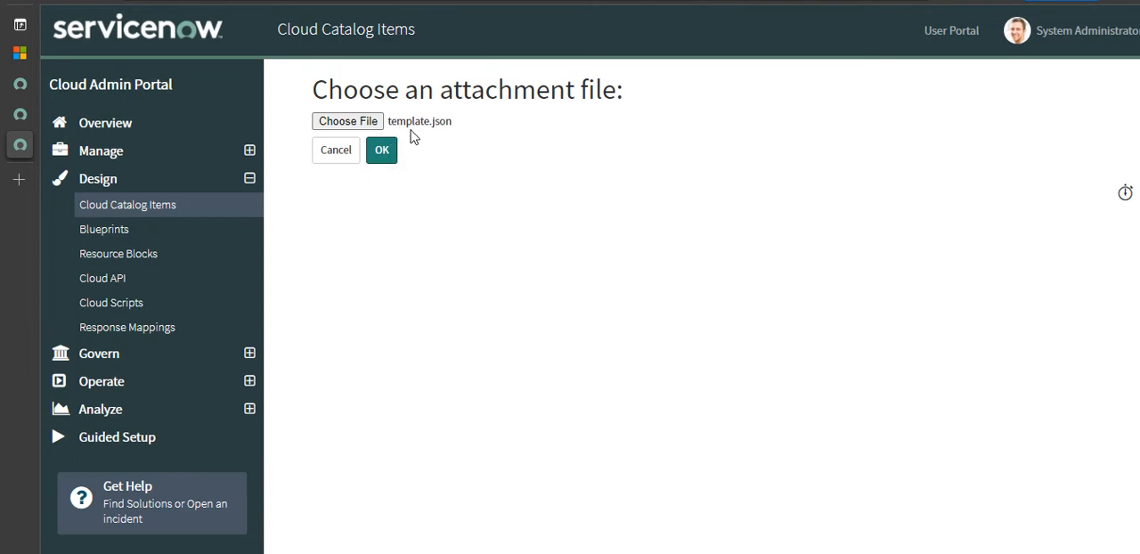
{"action": "left_click", "coordinate": [382, 155]}
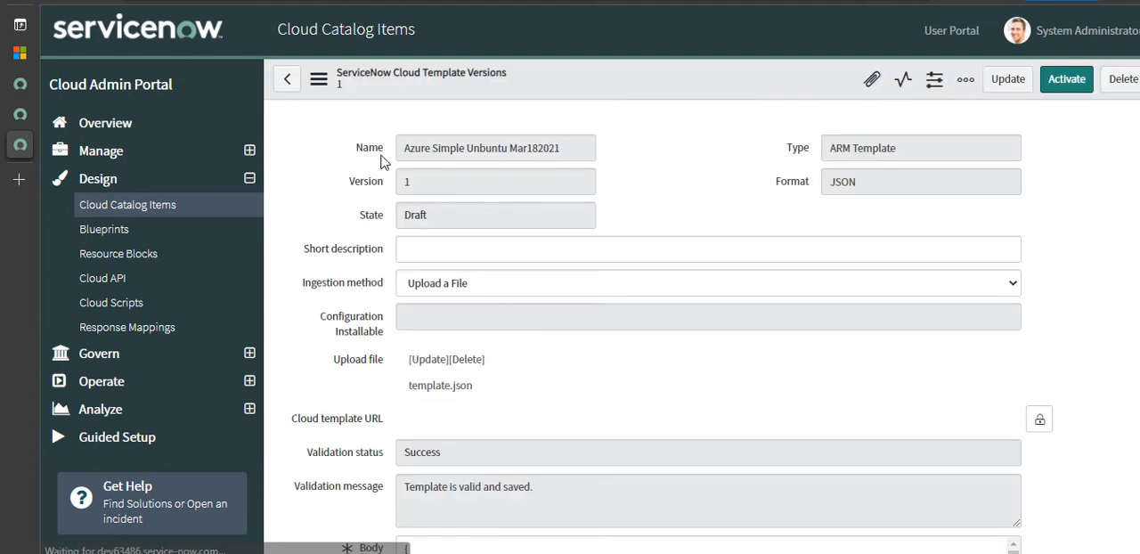
- Examine the template version's parameters and their default values, particularly the template_location expression
{"action": "scroll", "coordinate": [703, 329], "scroll_direction": "down", "scroll_amount": 10}
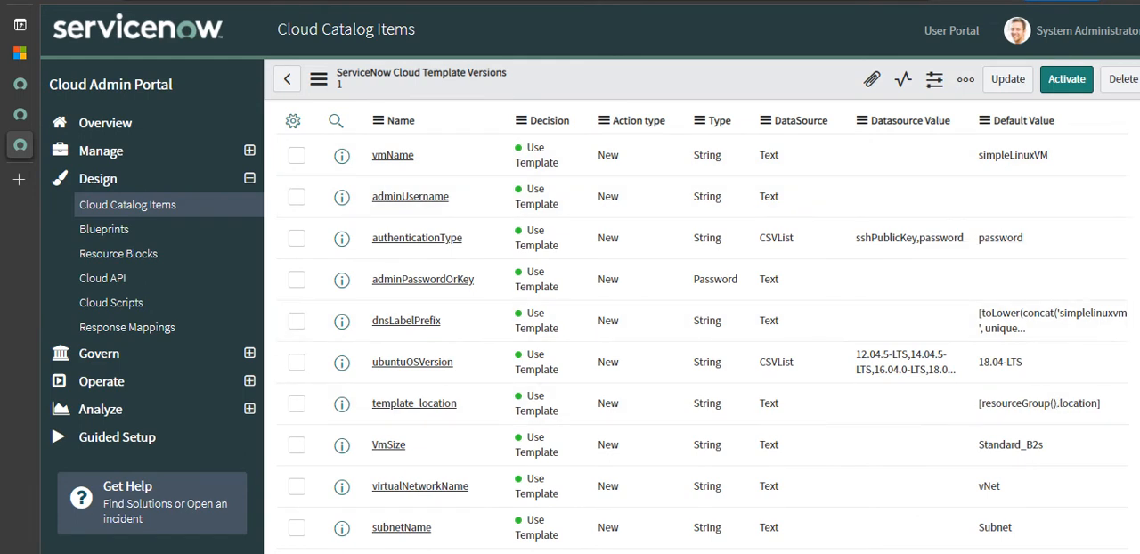
{"action": "scroll", "coordinate": [1049, 348], "scroll_direction": "down", "scroll_amount": 2}
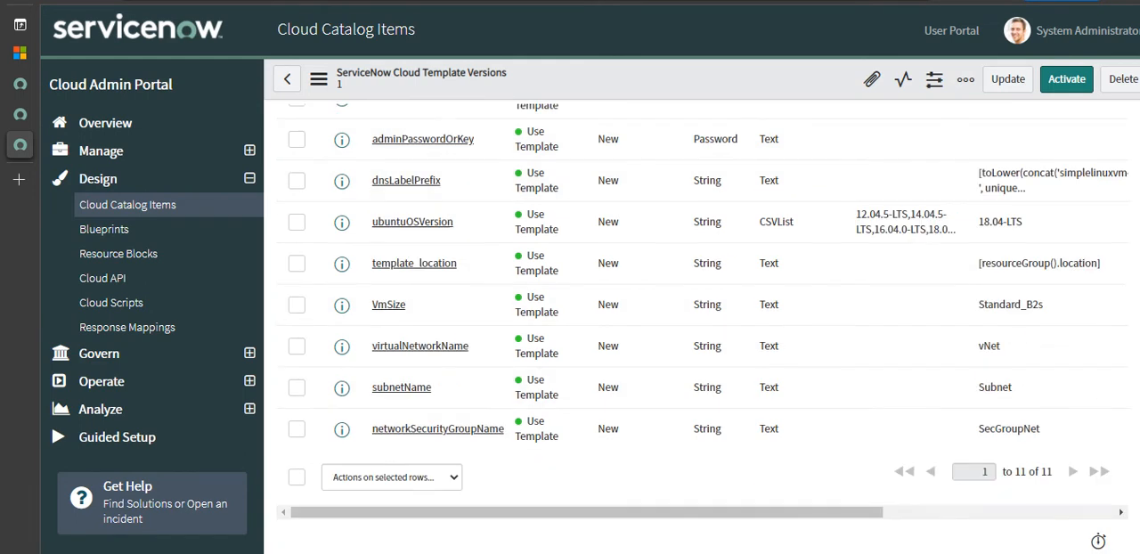
{"action": "double_click", "coordinate": [1017, 271]}
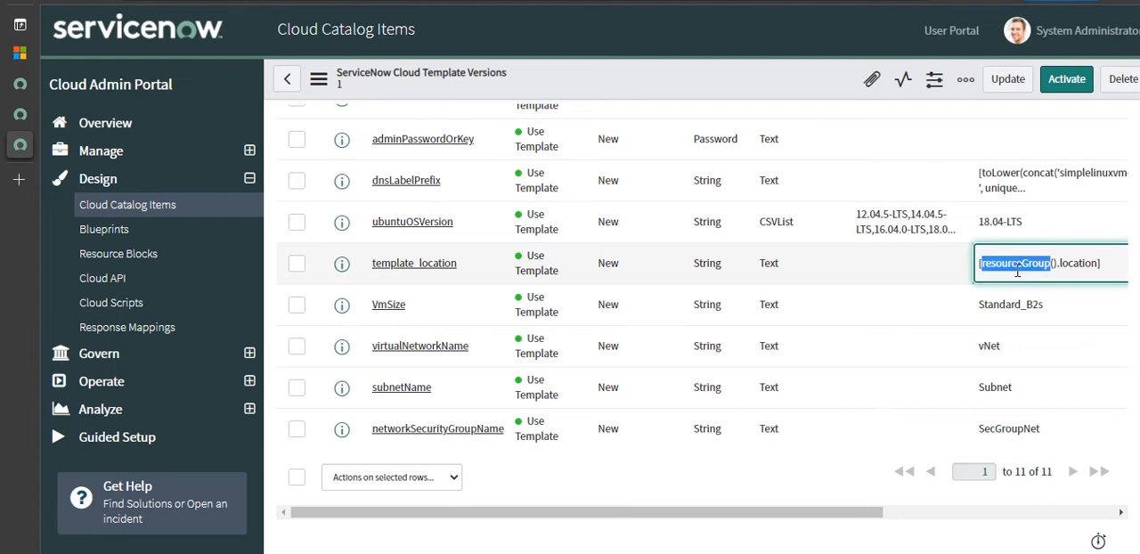
{"action": "left_click_drag", "start_coordinate": [873, 508], "coordinate": [1009, 506]}
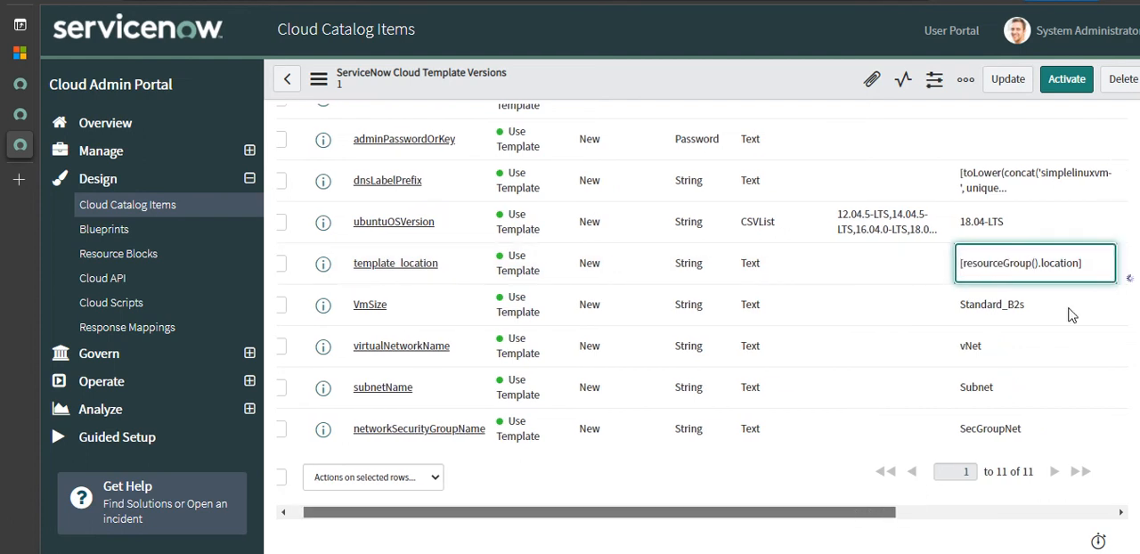
{"action": "double_click", "coordinate": [1079, 268]}
{"action": "left_click", "coordinate": [1092, 265]}
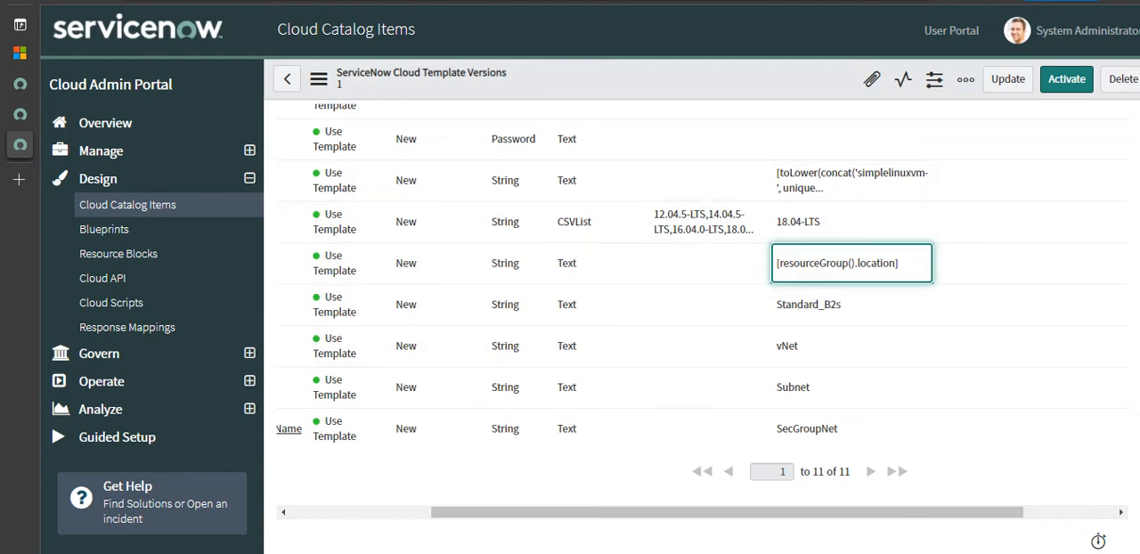
{"action": "scroll", "coordinate": [702, 328], "scroll_direction": "up", "scroll_amount": 3}
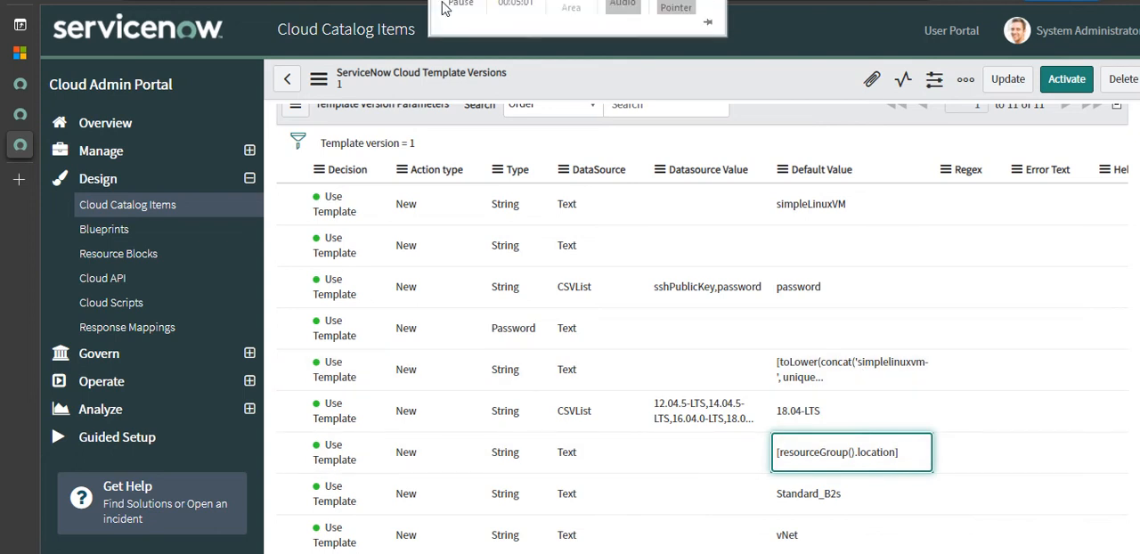
{"action": "left_click", "coordinate": [462, 8]}
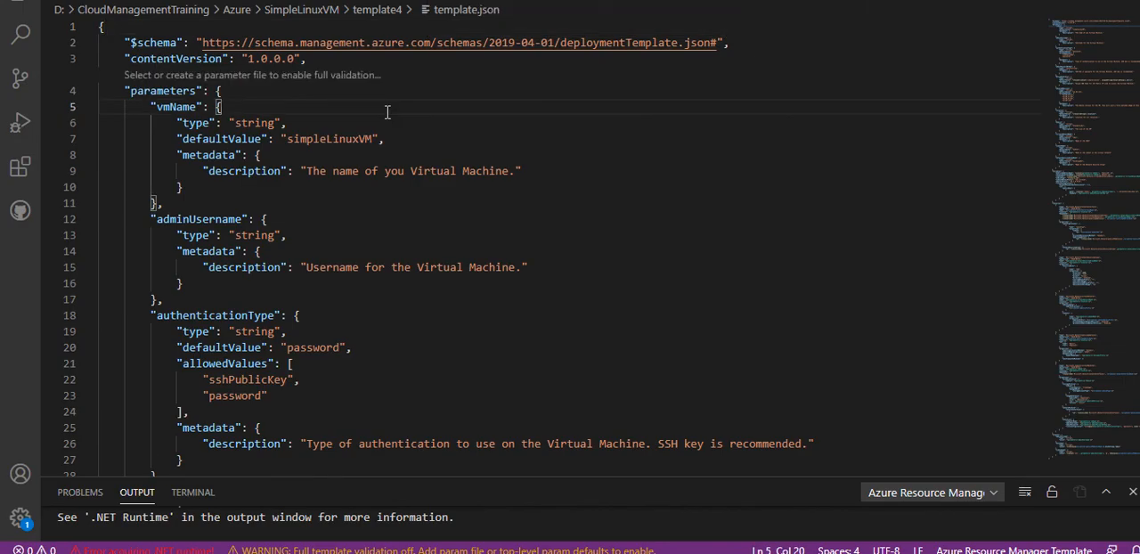
- Switch to template.json in Visual Studio Code and set the location parameter's default value to centralus
{"action": "key", "text": "Down"}
{"action": "key", "text": "Down"}
{"action": "key", "text": "Down"}
{"action": "key", "text": "Down"}
{"action": "key", "text": "Down"}
{"action": "key", "text": "Down"}
{"action": "key", "text": "Down"}
{"action": "key", "text": "Down"}
{"action": "key", "text": "Down"}
{"action": "key", "text": "Down"}
{"action": "key", "text": "Down"}
{"action": "key", "text": "Down"}
{"action": "key", "text": "Down"}
{"action": "key", "text": "Down"}
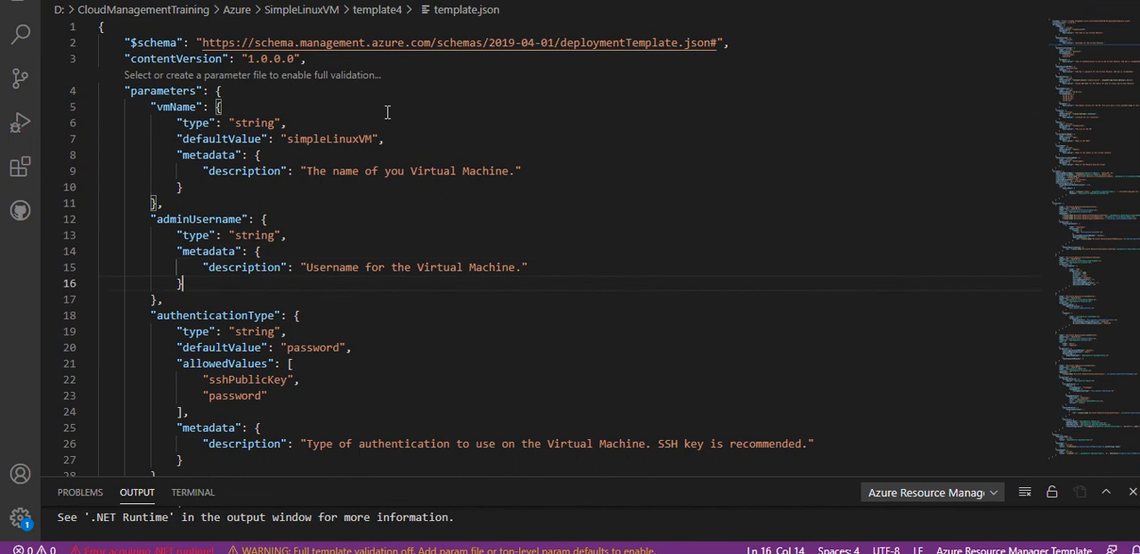
{"action": "type", "text": "location"}
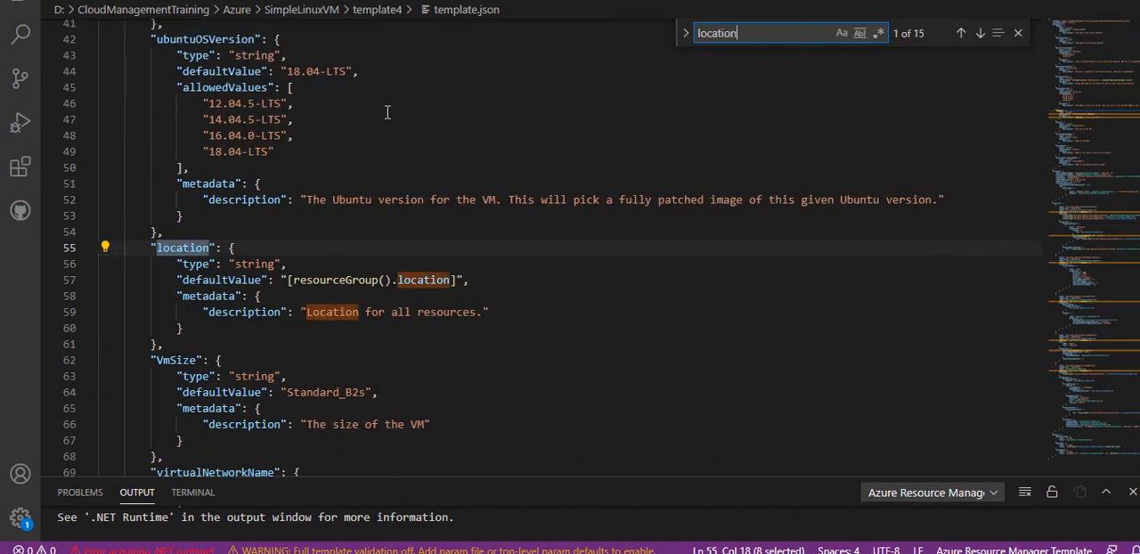
{"action": "left_click_drag", "start_coordinate": [288, 282], "coordinate": [458, 282]}
{"action": "type", "text": "centralus"}
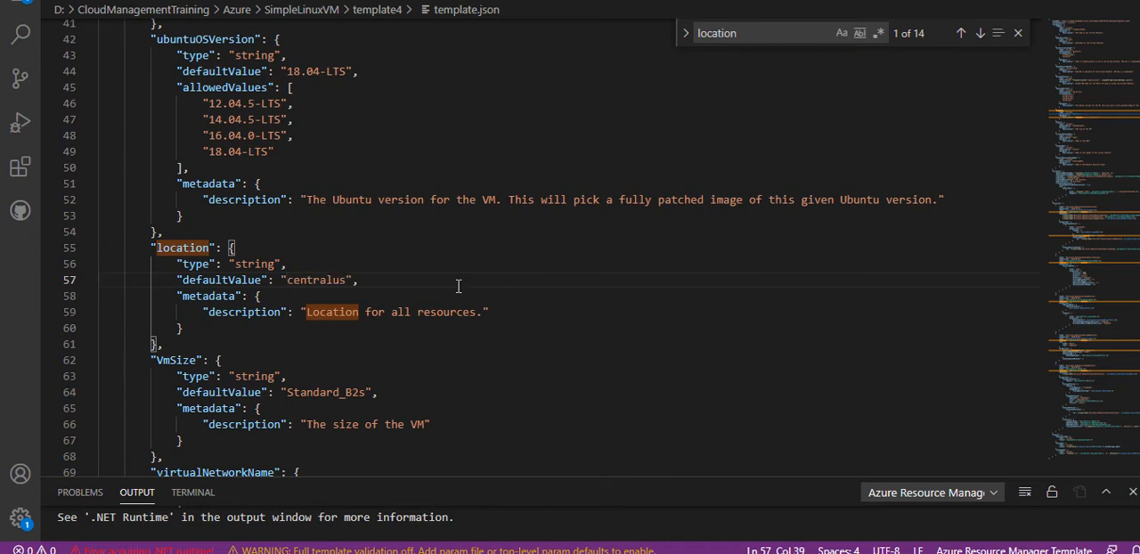
- Search template.json for dns and examine the domainNameLabel expression in the public IP address resource's dnsSettings
{"action": "left_click", "coordinate": [747, 52]}
{"action": "left_click", "coordinate": [753, 41]}
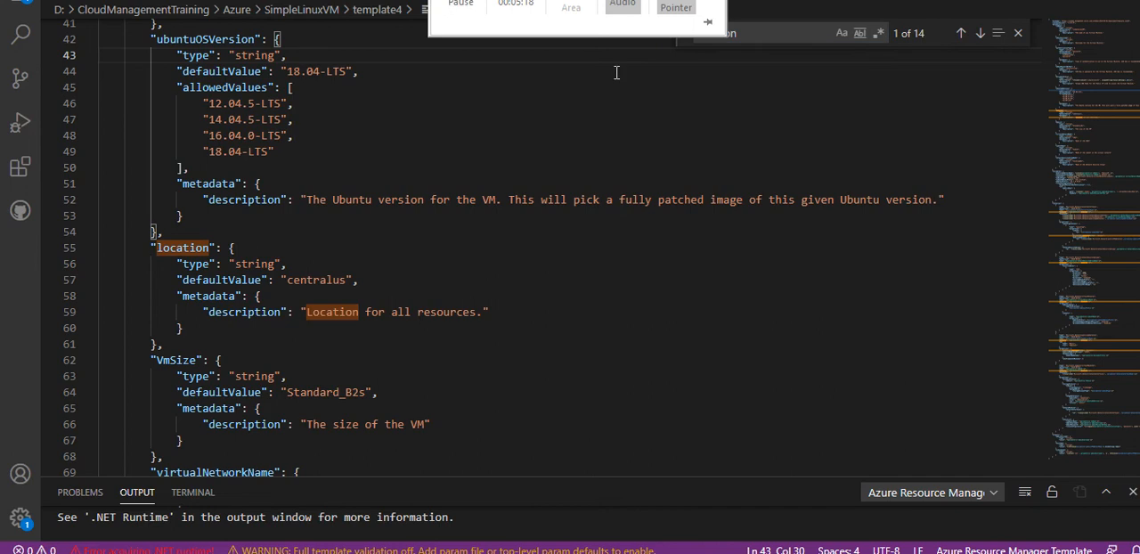
{"action": "key", "text": "ctrl+a"}
{"action": "type", "text": "dns"}
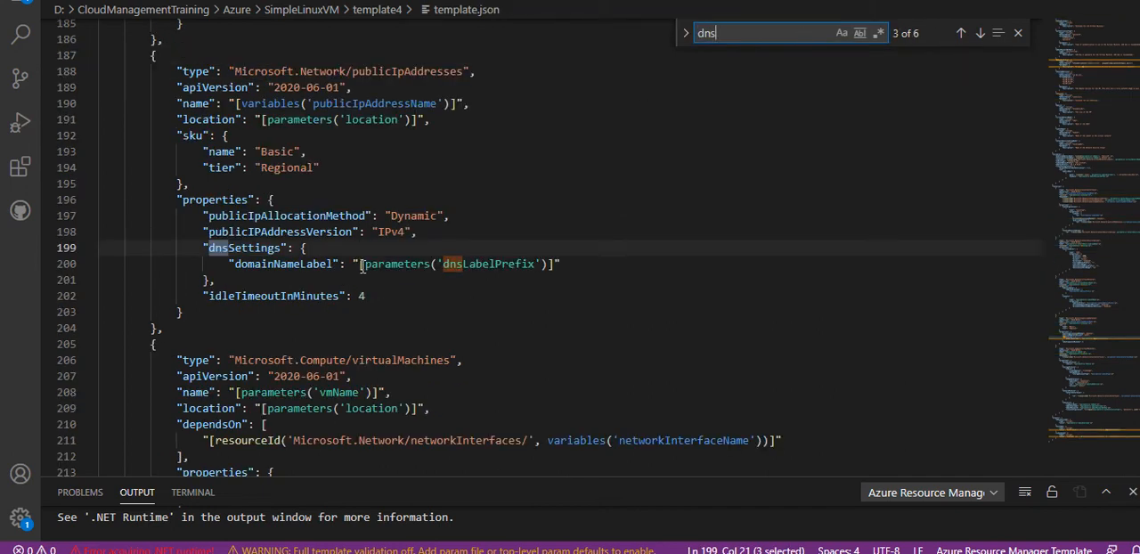
{"action": "left_click_drag", "start_coordinate": [363, 267], "coordinate": [548, 269]}
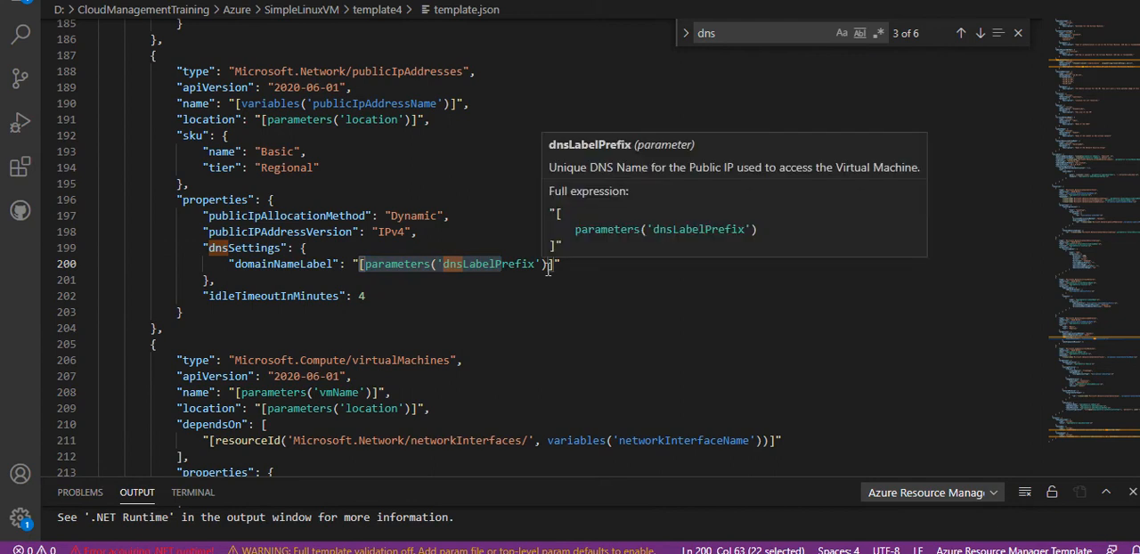
{"action": "left_click", "coordinate": [562, 263]}
{"action": "key", "text": "Left"}
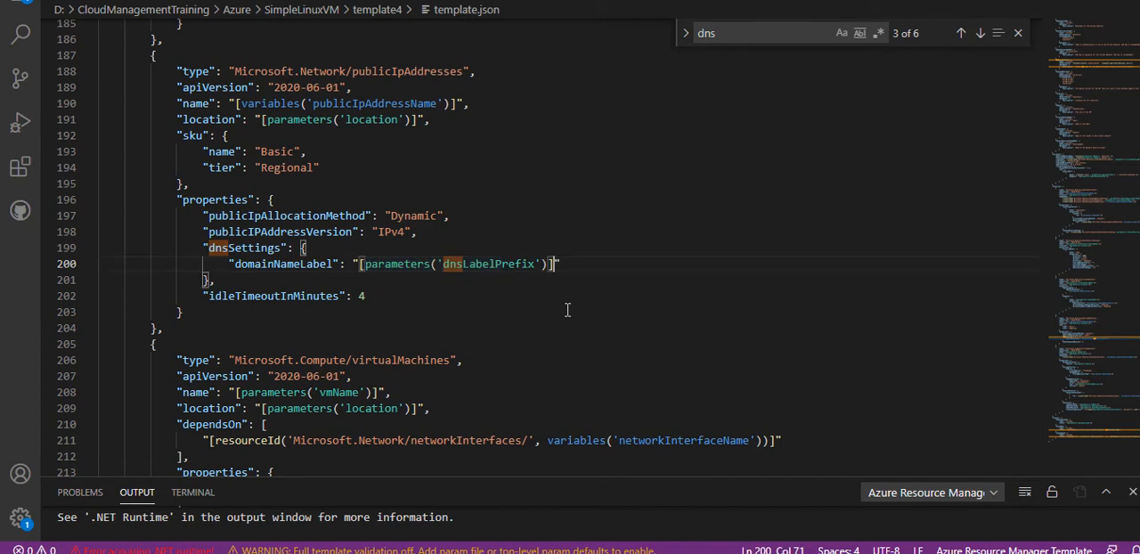
{"action": "key", "text": "shift+Left"}
{"action": "key", "text": "shift+Left"}
{"action": "key", "text": "shift+Left"}
{"action": "key", "text": "shift+Left"}
{"action": "key", "text": "shift+Left"}
{"action": "key", "text": "shift+Left"}
{"action": "key", "text": "shift+Left"}
{"action": "key", "text": "shift+Left"}
{"action": "key", "text": "shift+Left"}
{"action": "key", "text": "shift+Left"}
{"action": "key", "text": "shift+Left"}
{"action": "key", "text": "shift+Left"}
{"action": "key", "text": "shift+Left"}
{"action": "key", "text": "shift+Left"}
{"action": "key", "text": "shift+Left"}
{"action": "key", "text": "shift+Left"}
{"action": "key", "text": "shift+Left"}
{"action": "key", "text": "shift+Left"}
{"action": "key", "text": "shift+Left"}
{"action": "key", "text": "shift+Left"}
{"action": "key", "text": "shift+Left"}
{"action": "key", "text": "shift+Left"}
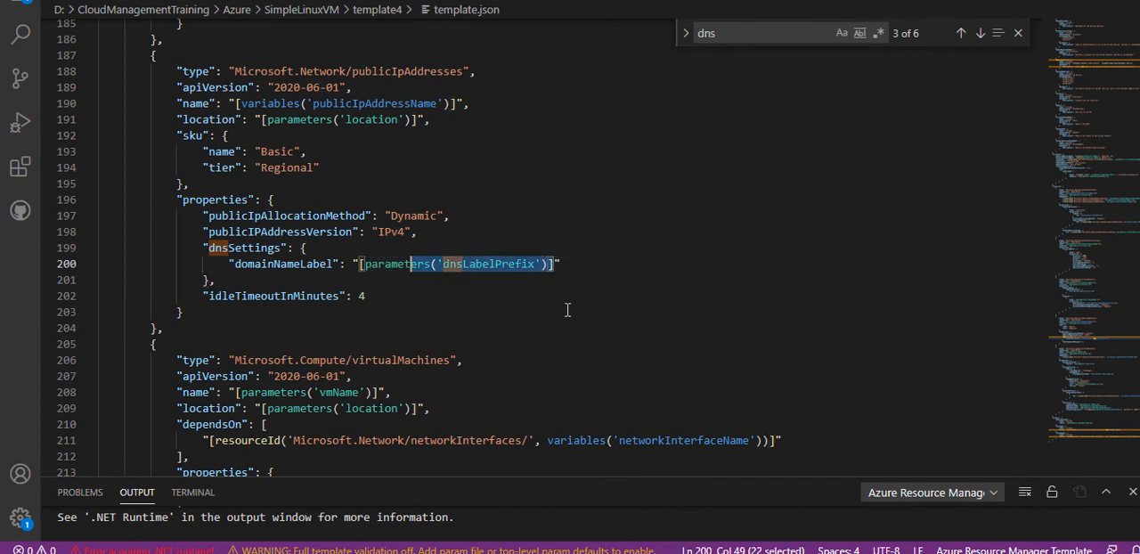
{"action": "key", "text": "Left"}
{"action": "key", "text": "Left"}
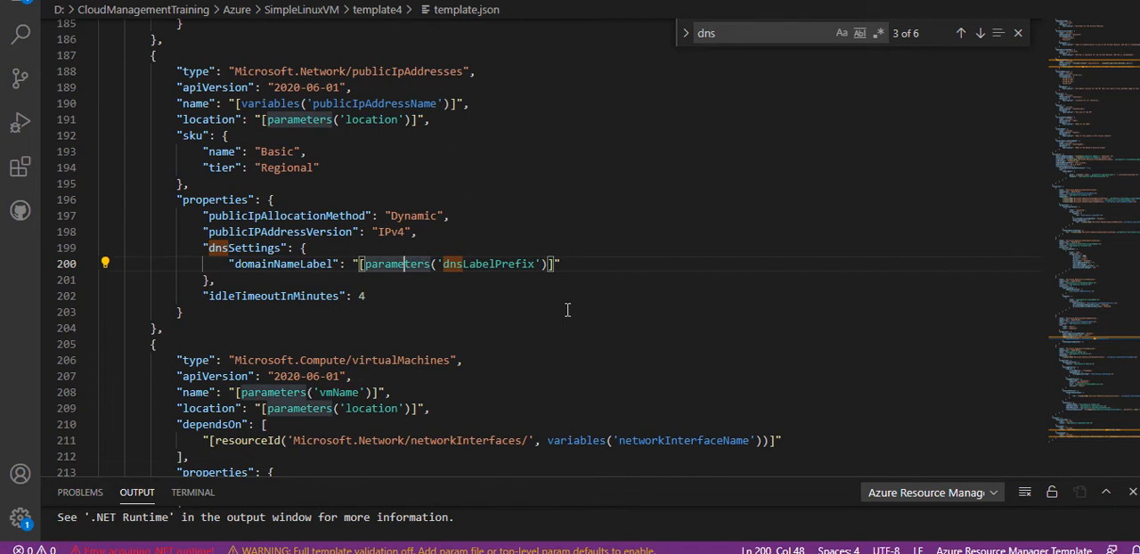
- Remove the opening [toLower(concat(' part from the dnsLabelPrefix parameter's default value
{"action": "key", "text": "Up"}
{"action": "key", "text": "Up"}
{"action": "key", "text": "Up"}
{"action": "key", "text": "Up"}
{"action": "key", "text": "Up"}
{"action": "key", "text": "Up"}
{"action": "key", "text": "Up"}
{"action": "key", "text": "Up"}
{"action": "key", "text": "Up"}
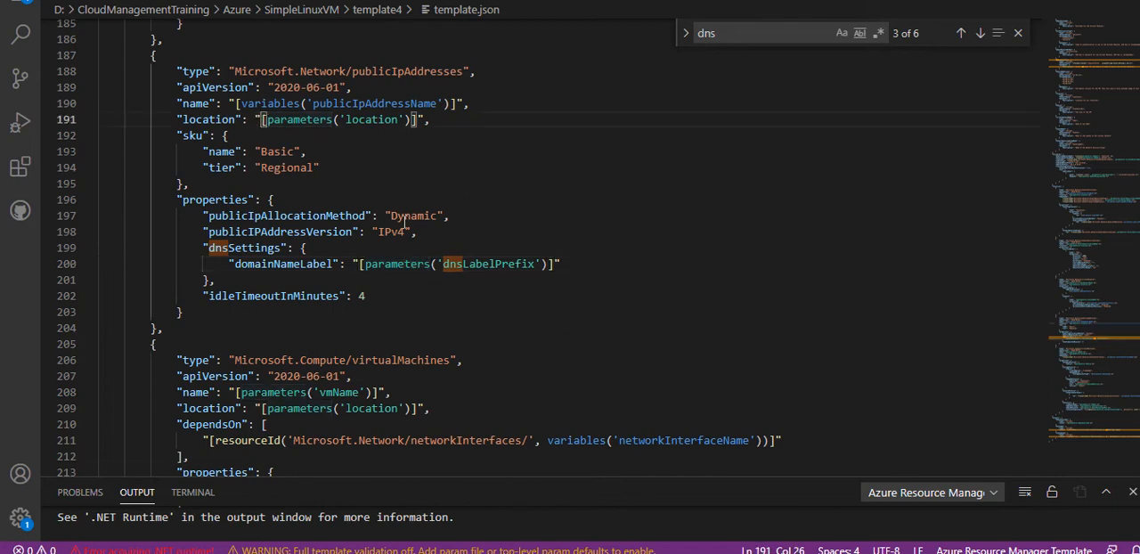
{"action": "key", "text": "Right"}
{"action": "key", "text": "Up"}
{"action": "key", "text": "Up"}
{"action": "key", "text": "Up"}
{"action": "key", "text": "Up"}
{"action": "key", "text": "Up"}
{"action": "key", "text": "Up"}
{"action": "key", "text": "Up"}
{"action": "key", "text": "Up"}
{"action": "key", "text": "Up"}
{"action": "key", "text": "Up"}
{"action": "key", "text": "Up"}
{"action": "key", "text": "Up"}
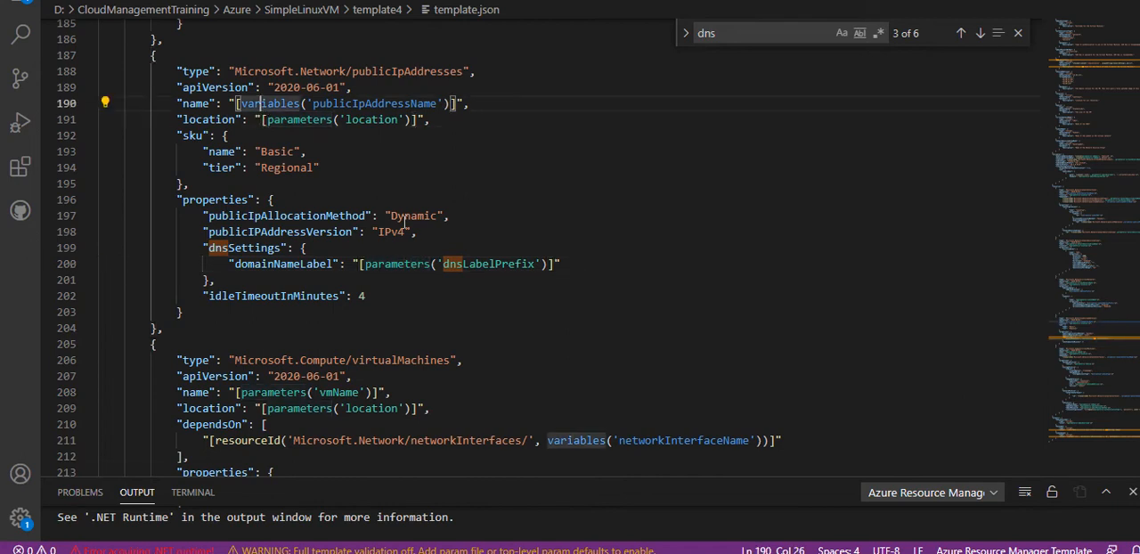
{"action": "key", "text": "Up"}
{"action": "key", "text": "Up"}
{"action": "key", "text": "Up"}
{"action": "key", "text": "Up"}
{"action": "key", "text": "ctrl+Home"}
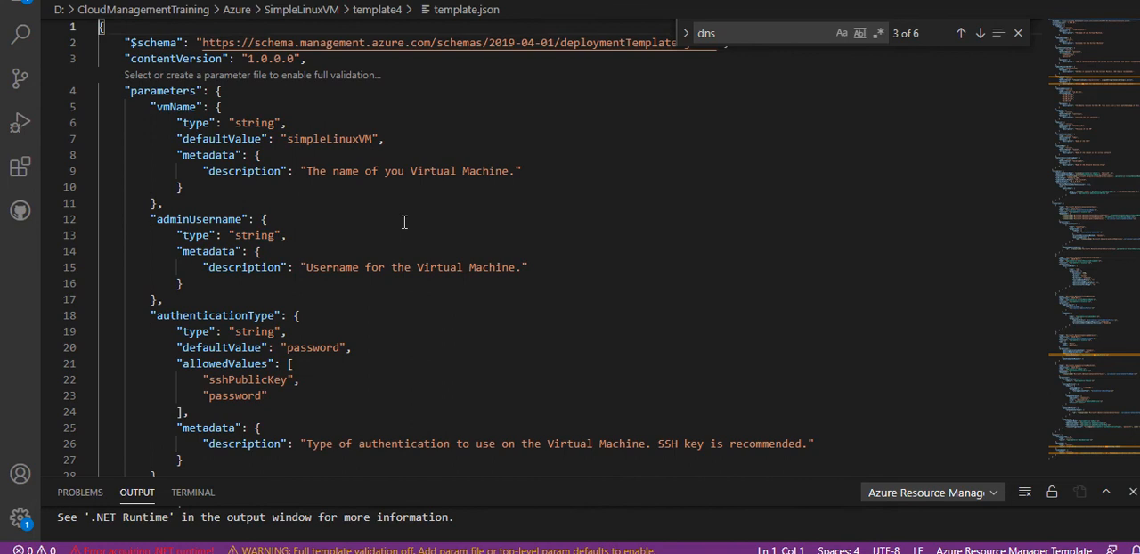
{"action": "key", "text": "Down"}
{"action": "key", "text": "Down"}
{"action": "key", "text": "Down"}
{"action": "key", "text": "Down"}
{"action": "key", "text": "Down"}
{"action": "key", "text": "Down"}
{"action": "key", "text": "Down"}
{"action": "key", "text": "Down"}
{"action": "key", "text": "Down"}
{"action": "key", "text": "Down"}
{"action": "key", "text": "Down"}
{"action": "key", "text": "Down"}
{"action": "key", "text": "Down"}
{"action": "key", "text": "Down"}
{"action": "key", "text": "Down"}
{"action": "key", "text": "Down"}
{"action": "key", "text": "Down"}
{"action": "key", "text": "Down"}
{"action": "key", "text": "Down"}
{"action": "key", "text": "Down"}
{"action": "key", "text": "Down"}
{"action": "key", "text": "Down"}
{"action": "key", "text": "Down"}
{"action": "key", "text": "Down"}
{"action": "key", "text": "Down"}
{"action": "key", "text": "Down"}
{"action": "key", "text": "Down"}
{"action": "key", "text": "Down"}
{"action": "key", "text": "Down"}
{"action": "key", "text": "Down"}
{"action": "key", "text": "Down"}
{"action": "key", "text": "Down"}
{"action": "key", "text": "Down"}
{"action": "key", "text": "Down"}
{"action": "key", "text": "Down"}
{"action": "key", "text": "Down"}
{"action": "key", "text": "Down"}
{"action": "key", "text": "Down"}
{"action": "key", "text": "Down"}
{"action": "key", "text": "Down"}
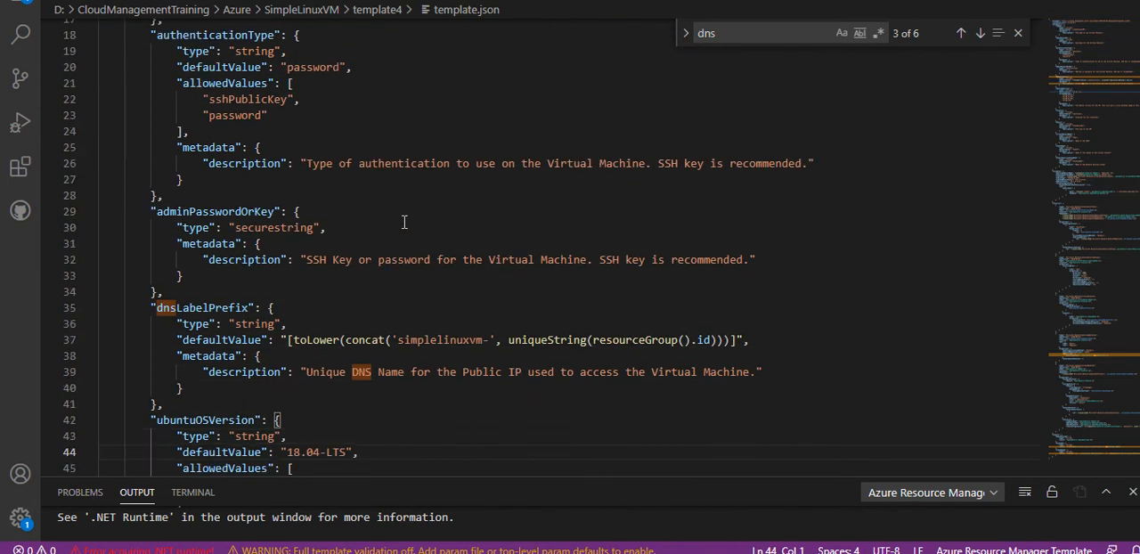
{"action": "left_click", "coordinate": [288, 340]}
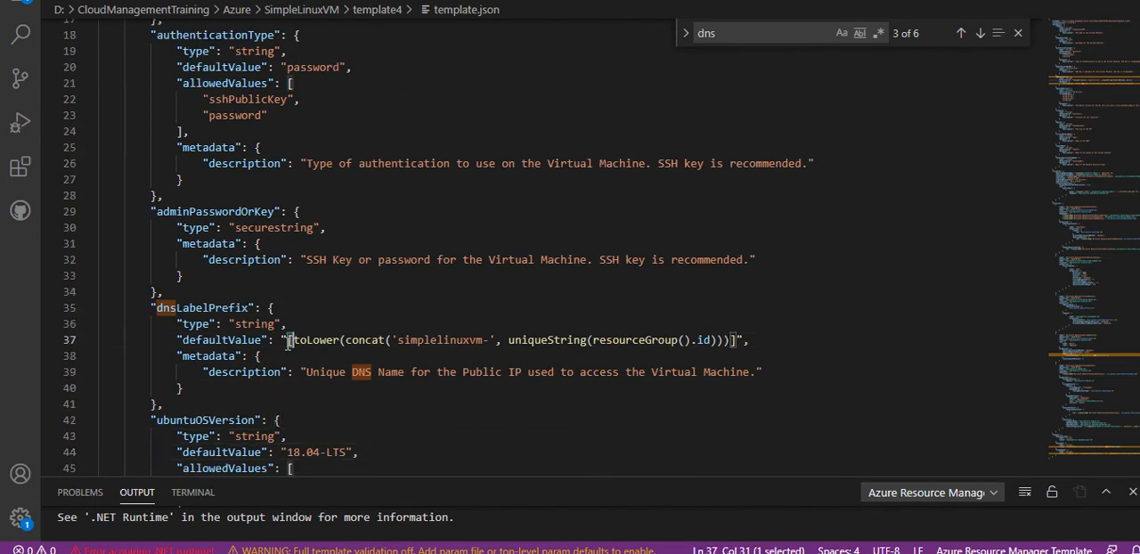
{"action": "key", "text": "shift+Right"}
{"action": "key", "text": "shift+Right"}
{"action": "key", "text": "shift+Right"}
{"action": "key", "text": "shift+Right"}
{"action": "key", "text": "shift+Right"}
{"action": "key", "text": "shift+Right"}
{"action": "key", "text": "shift+Right"}
{"action": "key", "text": "shift+Right"}
{"action": "key", "text": "shift+Right"}
{"action": "key", "text": "shift+Right"}
{"action": "key", "text": "shift+Right"}
{"action": "key", "text": "shift+Right"}
{"action": "key", "text": "shift+Right"}
{"action": "key", "text": "shift+Right"}
{"action": "key", "text": "shift+Right"}
{"action": "key", "text": "shift+Right"}
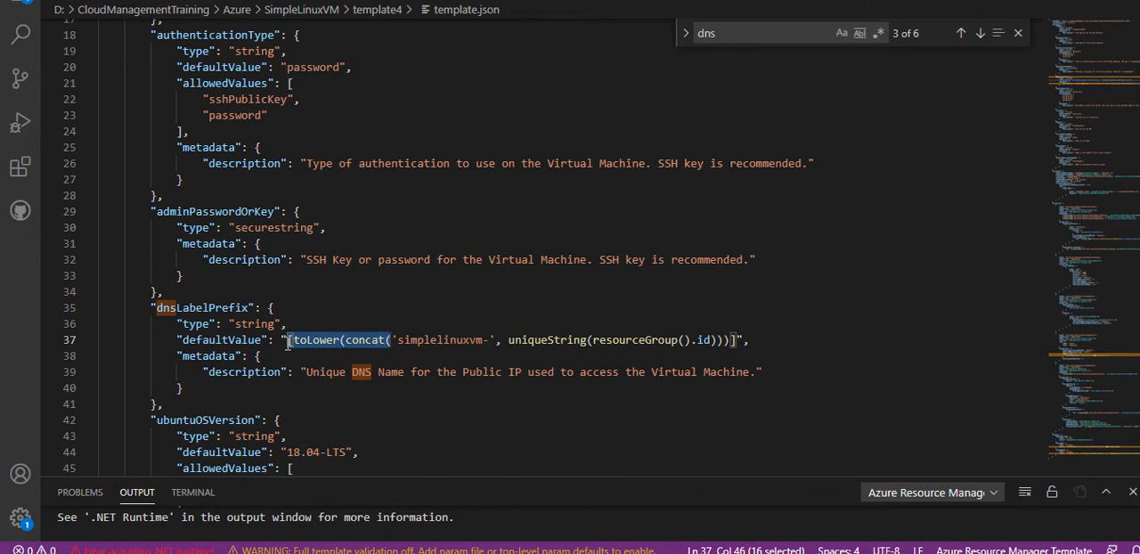
{"action": "key", "text": "Delete"}
{"action": "key", "text": "Right"}
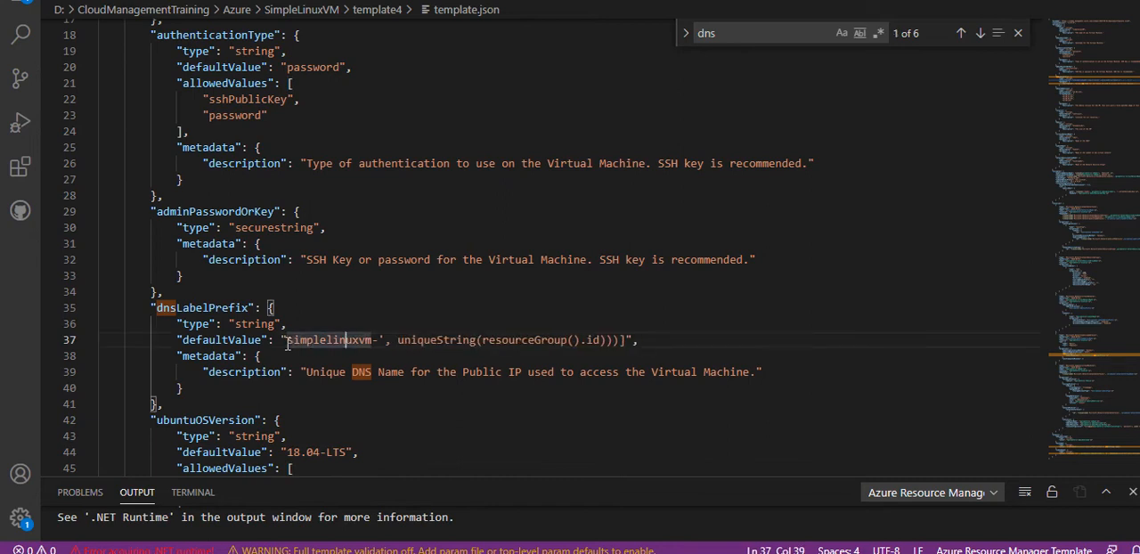
- Replace the uniqueString expression after simplelinuxvm- so that the dnsLabelPrefix default value reads simplelinuxvm-varanrg2
{"action": "key", "text": "Right"}
{"action": "key", "text": "Right"}
{"action": "key", "text": "Right"}
{"action": "key", "text": "Right"}
{"action": "key", "text": "Right"}
{"action": "key", "text": "shift+Right"}
{"action": "key", "text": "shift+Right"}
{"action": "key", "text": "shift+Right"}
{"action": "key", "text": "shift+Right"}
{"action": "key", "text": "shift+Right"}
{"action": "key", "text": "shift+Right"}
{"action": "key", "text": "shift+Right"}
{"action": "key", "text": "shift+Right"}
{"action": "key", "text": "shift+Right"}
{"action": "key", "text": "shift+Right"}
{"action": "key", "text": "shift+Right"}
{"action": "key", "text": "shift+Right"}
{"action": "key", "text": "shift+Right"}
{"action": "key", "text": "shift+Right"}
{"action": "key", "text": "shift+Right"}
{"action": "key", "text": "shift+Right"}
{"action": "key", "text": "shift+Right"}
{"action": "key", "text": "shift+Right"}
{"action": "key", "text": "shift+Right"}
{"action": "key", "text": "shift+Right"}
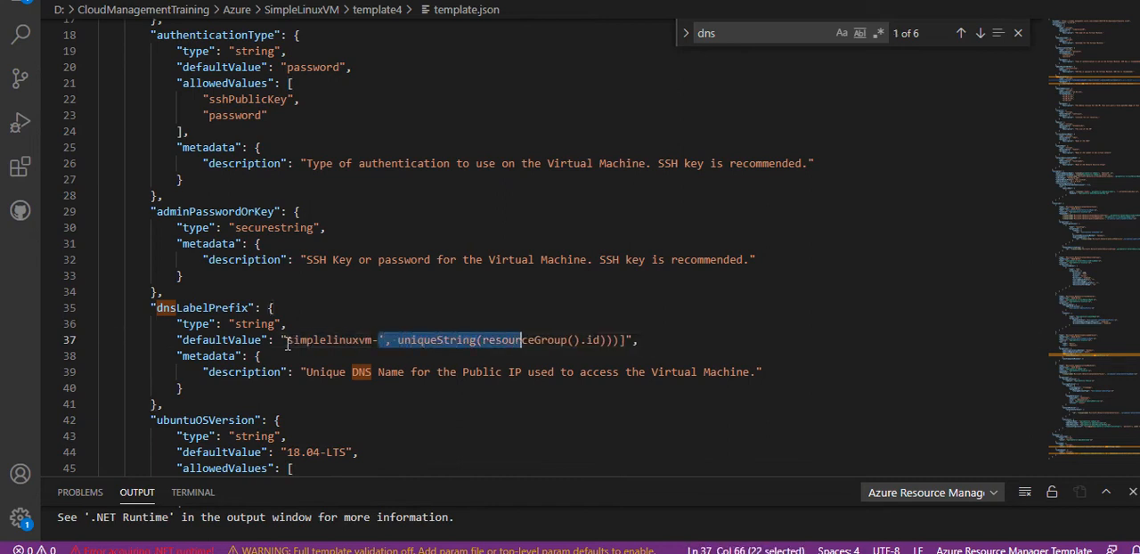
{"action": "key", "text": "shift+Right"}
{"action": "key", "text": "shift+Right"}
{"action": "key", "text": "shift+Right"}
{"action": "key", "text": "shift+Right"}
{"action": "key", "text": "shift+Right"}
{"action": "key", "text": "shift+Right"}
{"action": "key", "text": "shift+Right"}
{"action": "key", "text": "shift+Right"}
{"action": "key", "text": "shift+Right"}
{"action": "key", "text": "shift+Right"}
{"action": "key", "text": "shift+Right"}
{"action": "key", "text": "shift+Right"}
{"action": "key", "text": "shift+Right"}
{"action": "key", "text": "shift+Right"}
{"action": "key", "text": "shift+Right"}
{"action": "key", "text": "shift+Right"}
{"action": "key", "text": "shift+Right"}
{"action": "key", "text": "shift+Left"}
{"action": "type", "text": "v"}
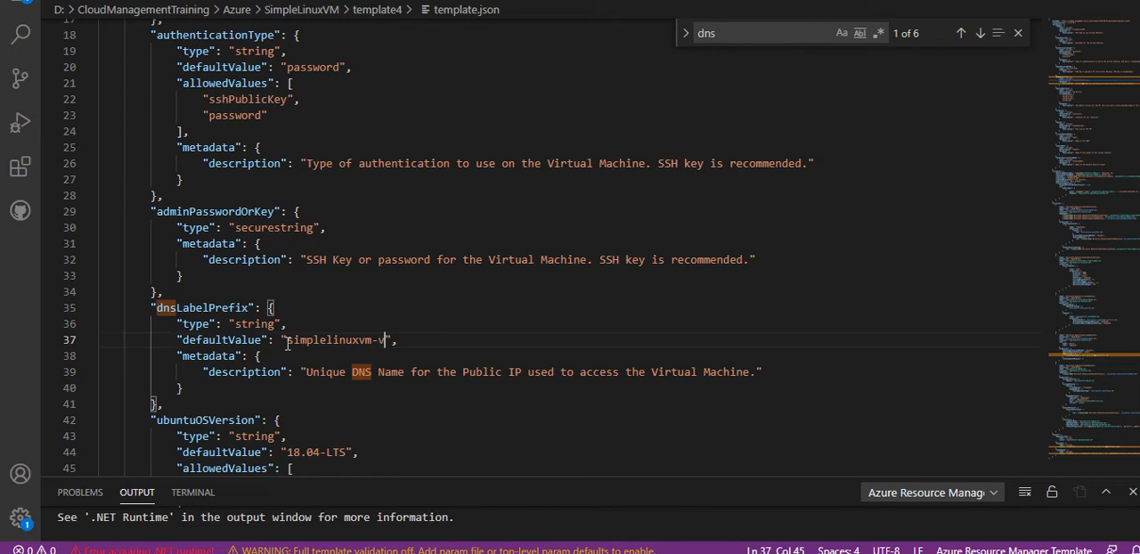
{"action": "type", "text": "aranrg1"}
{"action": "key", "text": "BackSpace"}
{"action": "key", "text": "Down"}
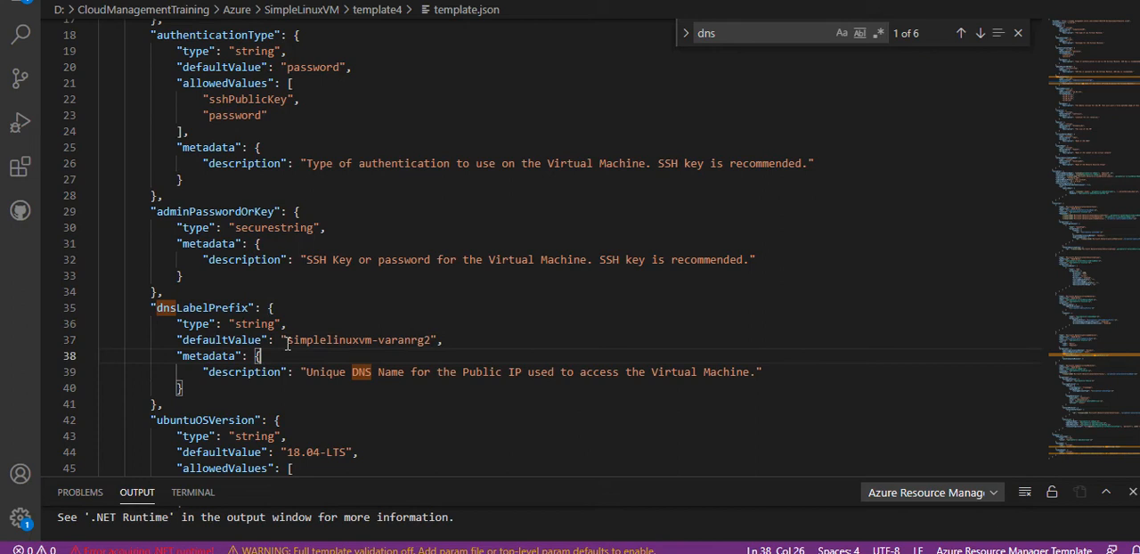
- Set the virtualNetworkName parameter's default value to vNet_varanrg2
{"action": "key", "text": "Down"}
{"action": "key", "text": "Down"}
{"action": "key", "text": "Down"}
{"action": "key", "text": "Down"}
{"action": "key", "text": "Down"}
{"action": "key", "text": "Down"}
{"action": "key", "text": "Down"}
{"action": "key", "text": "Down"}
{"action": "key", "text": "Down"}
{"action": "key", "text": "Down"}
{"action": "key", "text": "Down"}
{"action": "key", "text": "Down"}
{"action": "key", "text": "Down"}
{"action": "key", "text": "Down"}
{"action": "key", "text": "Down"}
{"action": "key", "text": "Down"}
{"action": "key", "text": "Down"}
{"action": "key", "text": "Down"}
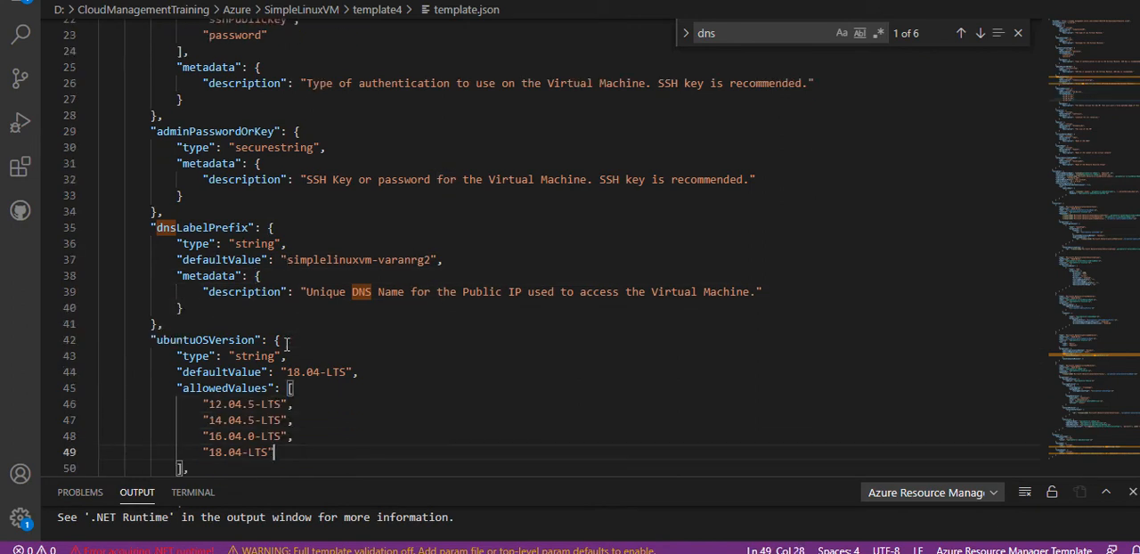
{"action": "key", "text": "Down"}
{"action": "key", "text": "Down"}
{"action": "key", "text": "Down"}
{"action": "key", "text": "Down"}
{"action": "key", "text": "Down"}
{"action": "key", "text": "Down"}
{"action": "key", "text": "Down"}
{"action": "key", "text": "Down"}
{"action": "key", "text": "Down"}
{"action": "key", "text": "Down"}
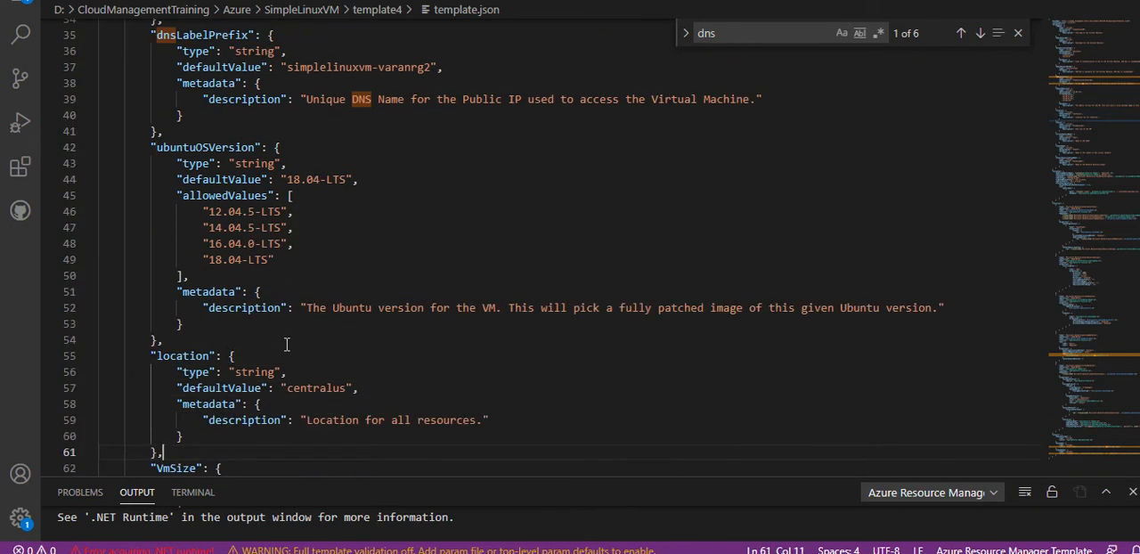
{"action": "key", "text": "Down"}
{"action": "key", "text": "Down"}
{"action": "key", "text": "Down"}
{"action": "key", "text": "Down"}
{"action": "key", "text": "Down"}
{"action": "key", "text": "Down"}
{"action": "key", "text": "Down"}
{"action": "key", "text": "Down"}
{"action": "key", "text": "Down"}
{"action": "key", "text": "Down"}
{"action": "key", "text": "Down"}
{"action": "key", "text": "Down"}
{"action": "key", "text": "Down"}
{"action": "key", "text": "Down"}
{"action": "key", "text": "Down"}
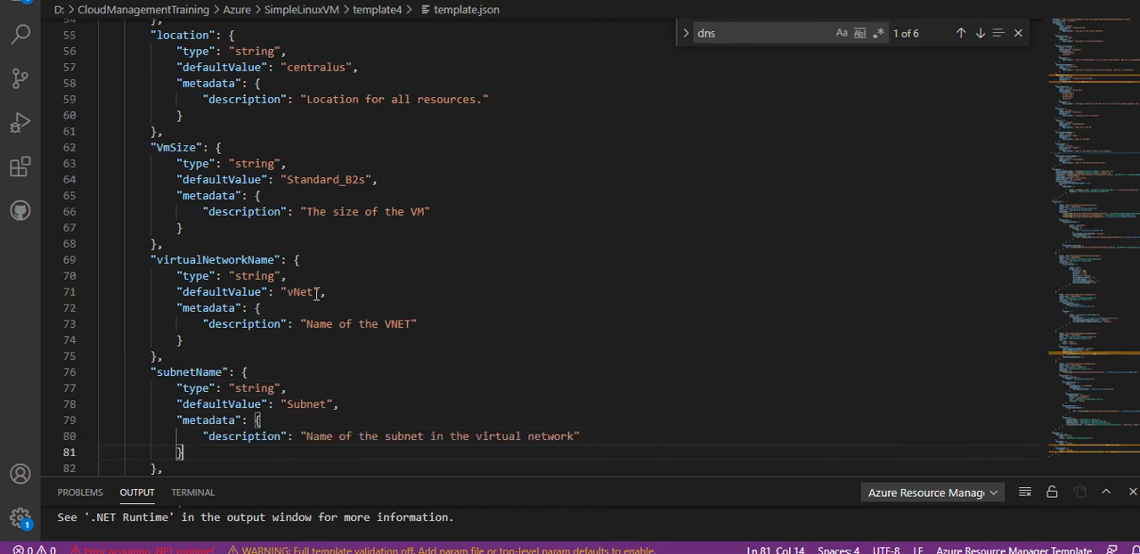
{"action": "left_click", "coordinate": [316, 292]}
{"action": "type", "text": "_vara"}
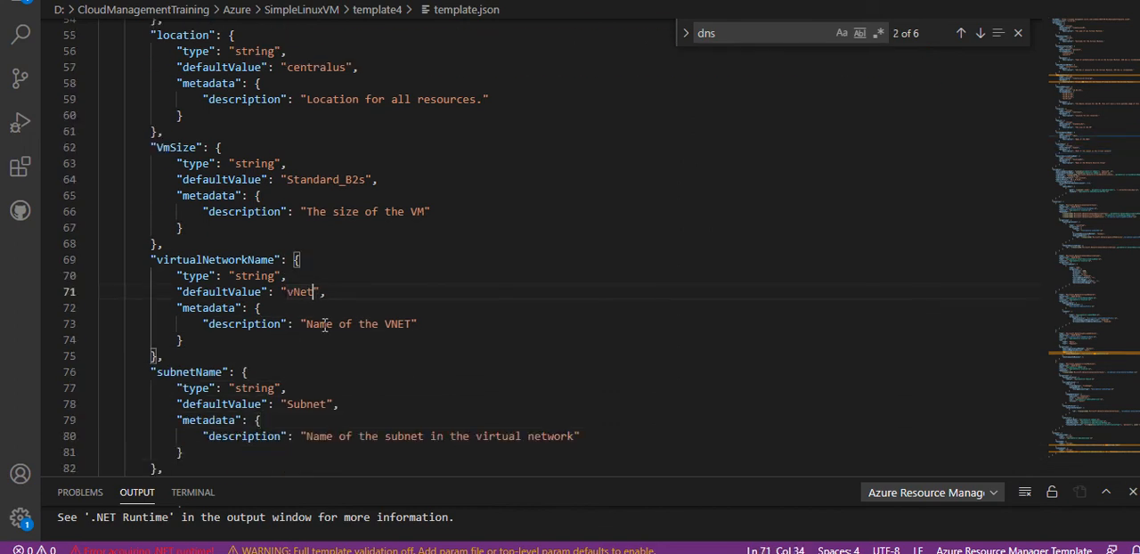
{"action": "type", "text": "nng2"}
- Copy the _varanrg2 suffix from the virtual network name and append it to the subnetName default value, making it Subnet_varanrg2
{"action": "key", "text": "shift+Left"}
{"action": "key", "text": "shift+Left"}
{"action": "key", "text": "shift+Left"}
{"action": "key", "text": "shift+Left"}
{"action": "key", "text": "shift+Left"}
{"action": "key", "text": "shift+Left"}
{"action": "key", "text": "shift+Left"}
{"action": "key", "text": "shift+Left"}
{"action": "key", "text": "shift+Left"}
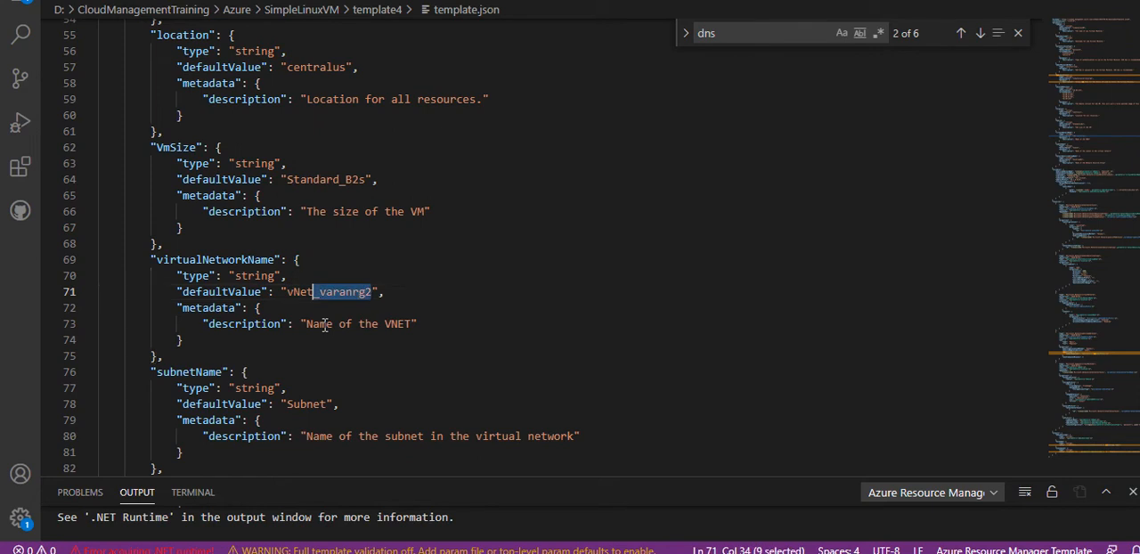
{"action": "key", "text": "ctrl+c"}
{"action": "left_click", "coordinate": [328, 405]}
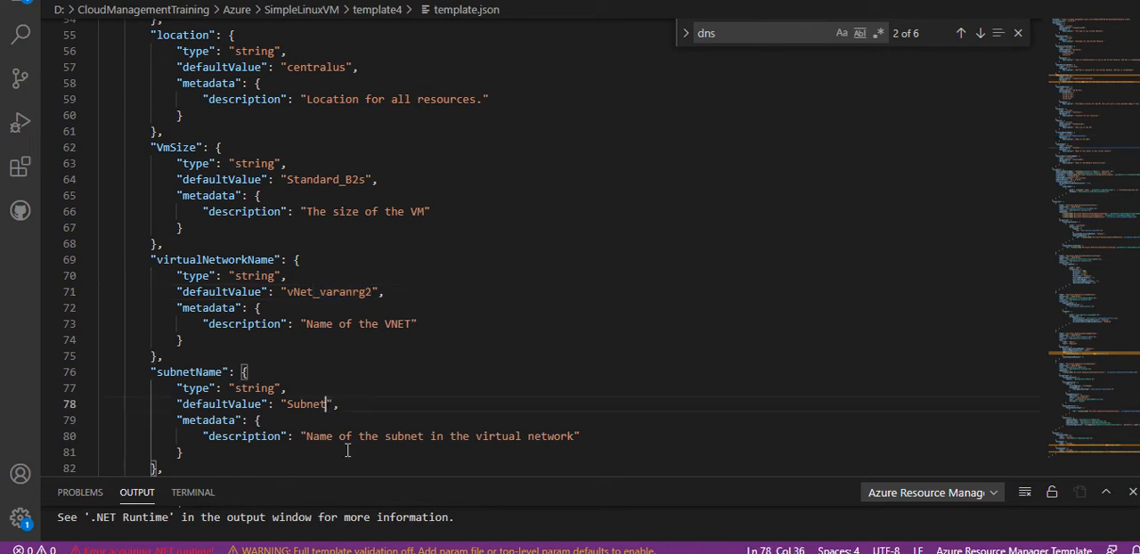
{"action": "key", "text": "ctrl+v"}
- Append the copied suffix to the networkSecurityGroupName parameter's default value, making it SecGroupNet_varanrg2
{"action": "key", "text": "Down"}
{"action": "key", "text": "Down"}
{"action": "key", "text": "Down"}
{"action": "key", "text": "Down"}
{"action": "key", "text": "Down"}
{"action": "key", "text": "Down"}
{"action": "key", "text": "Down"}
{"action": "key", "text": "Down"}
{"action": "key", "text": "Down"}
{"action": "key", "text": "Down"}
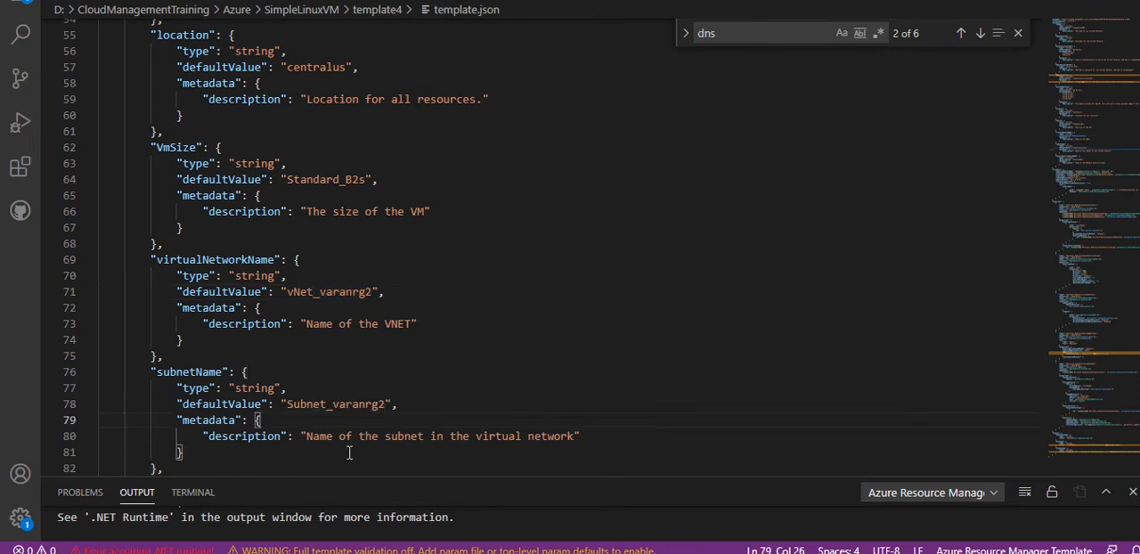
{"action": "left_click", "coordinate": [362, 405]}
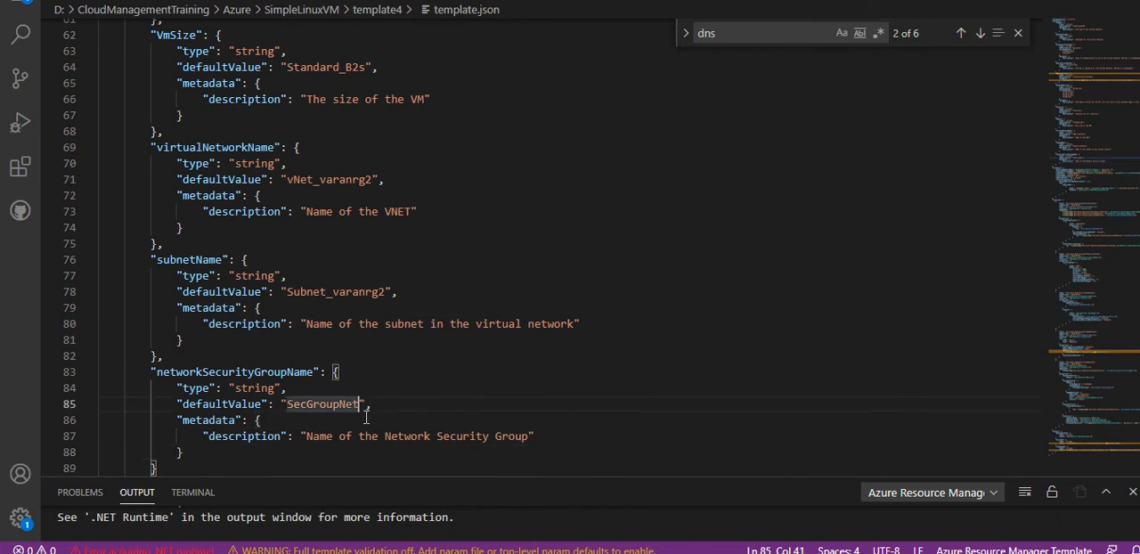
{"action": "key", "text": "ctrl+v"}
{"action": "key", "text": "Down"}
{"action": "key", "text": "Down"}
{"action": "key", "text": "Down"}
{"action": "key", "text": "Down"}
{"action": "key", "text": "Down"}
{"action": "key", "text": "Down"}
{"action": "key", "text": "Down"}
{"action": "key", "text": "Down"}
{"action": "key", "text": "Down"}
{"action": "key", "text": "Down"}
{"action": "key", "text": "Down"}
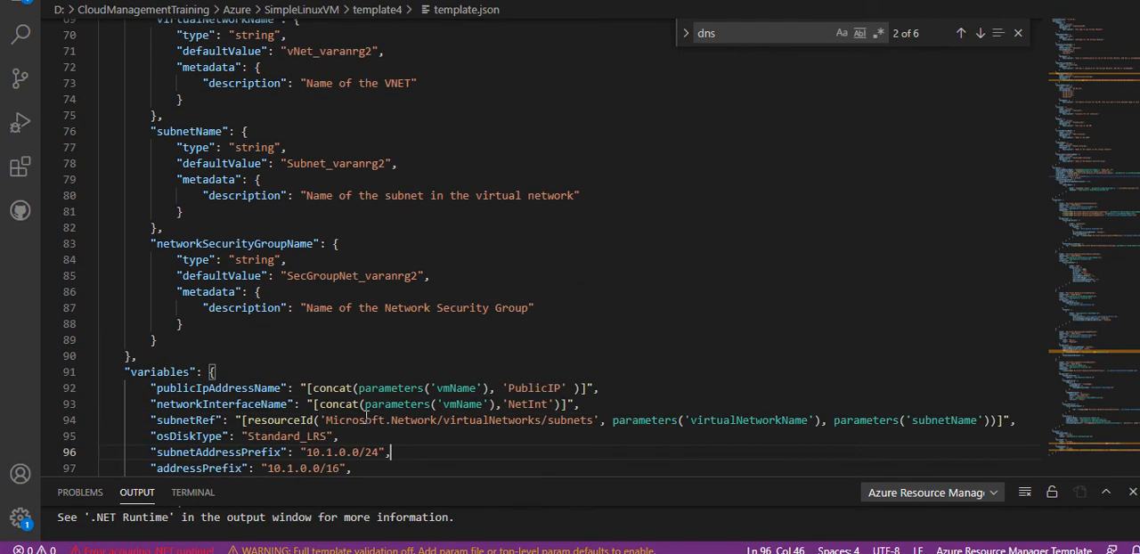
{"action": "left_click", "coordinate": [440, 276]}
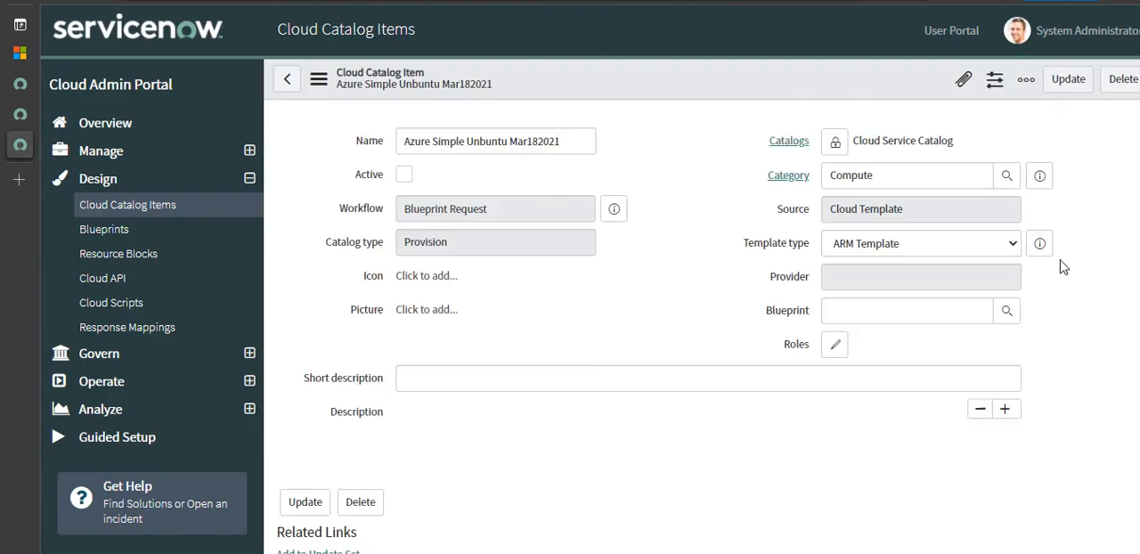
- Switch to the ServiceNow catalog item, open cloud template version 1 and replace its uploaded file with the edited template.json
{"action": "scroll", "coordinate": [624, 357], "scroll_direction": "down", "scroll_amount": 5}
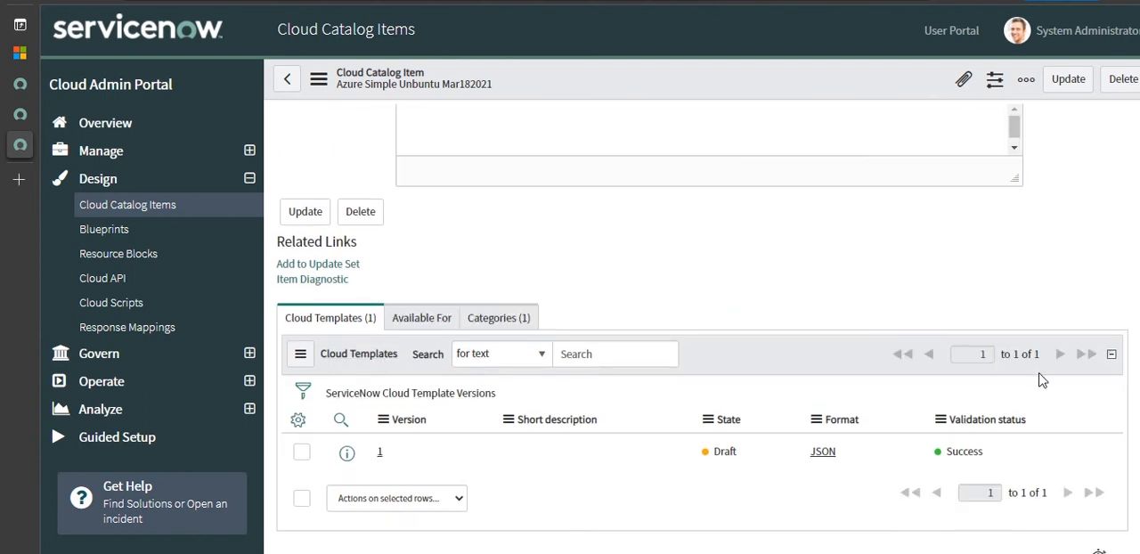
{"action": "scroll", "coordinate": [704, 357], "scroll_direction": "down", "scroll_amount": 1}
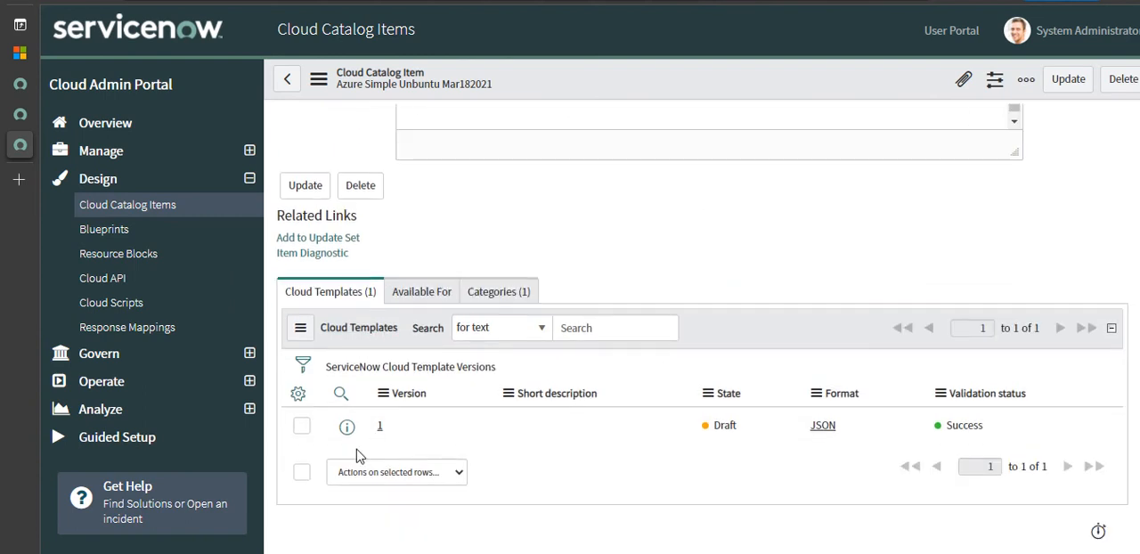
{"action": "left_click", "coordinate": [383, 431]}
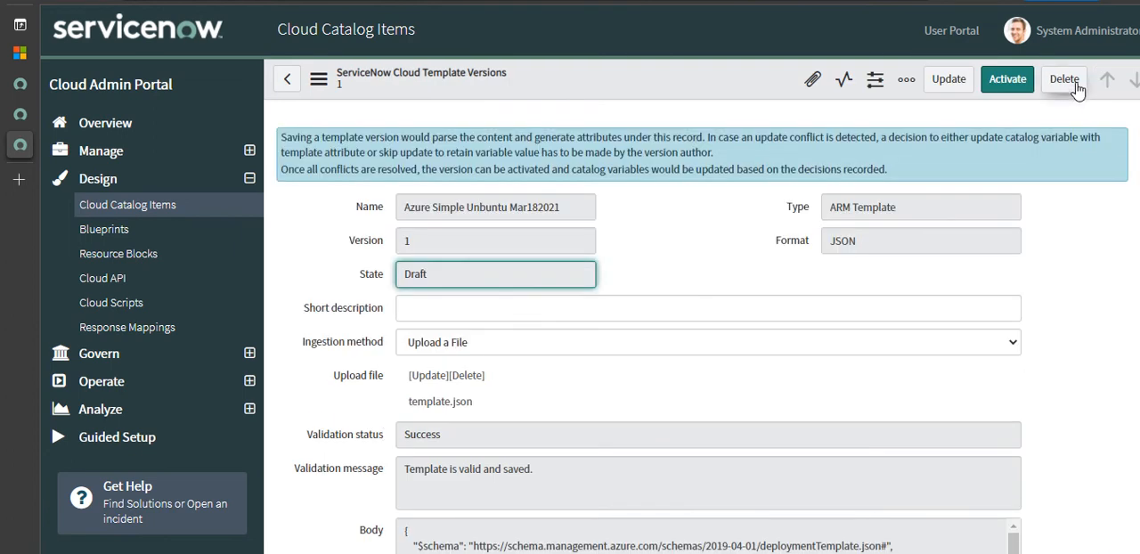
{"action": "left_click", "coordinate": [432, 376]}
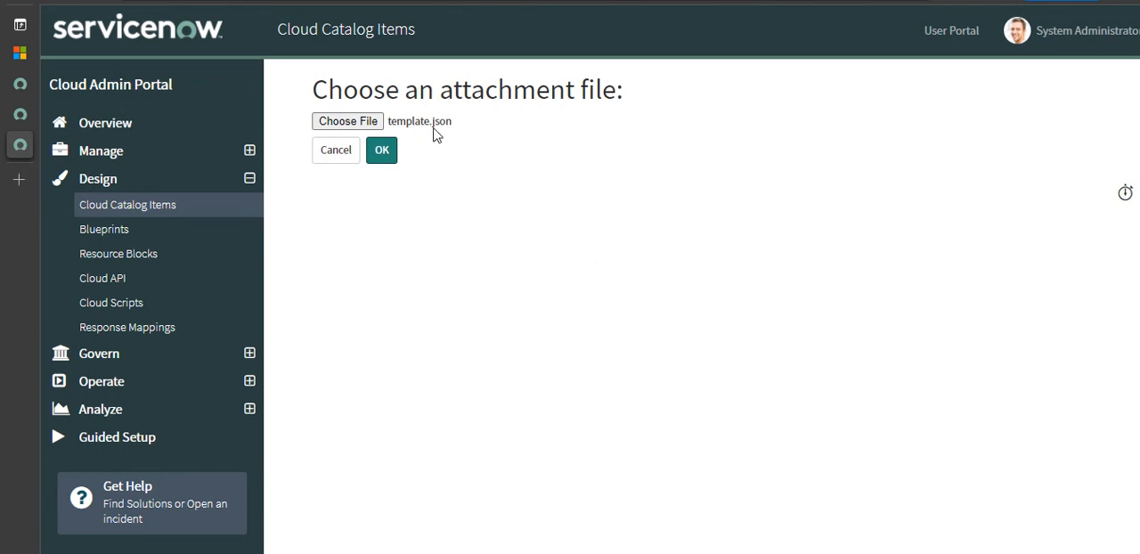
{"action": "left_click", "coordinate": [390, 151]}
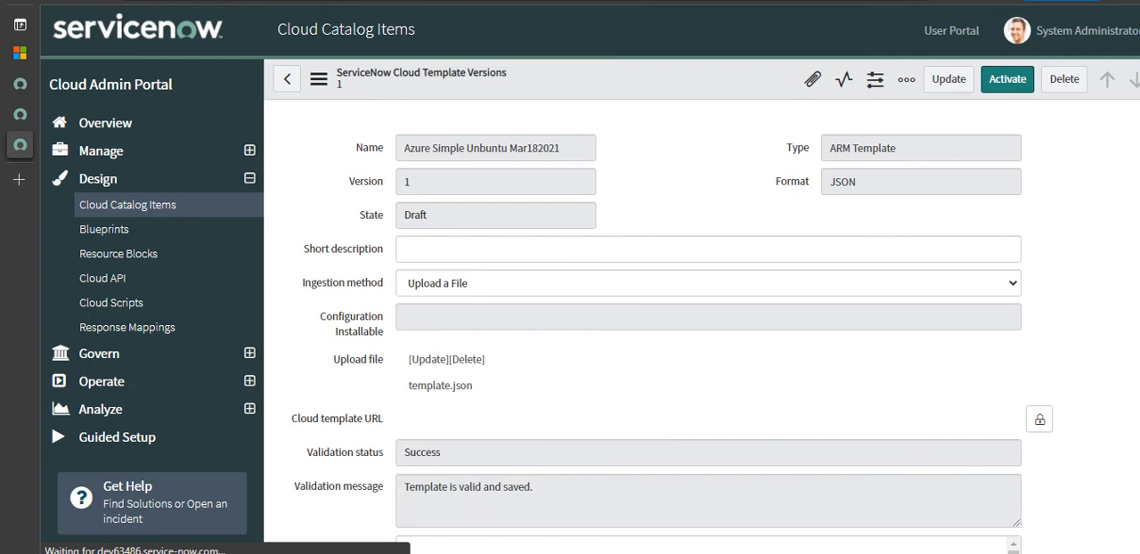
- Examine the template version's parameters, checking the default values for DNS label, location, virtual network, subnet and security group
{"action": "scroll", "coordinate": [695, 329], "scroll_direction": "down", "scroll_amount": 15}
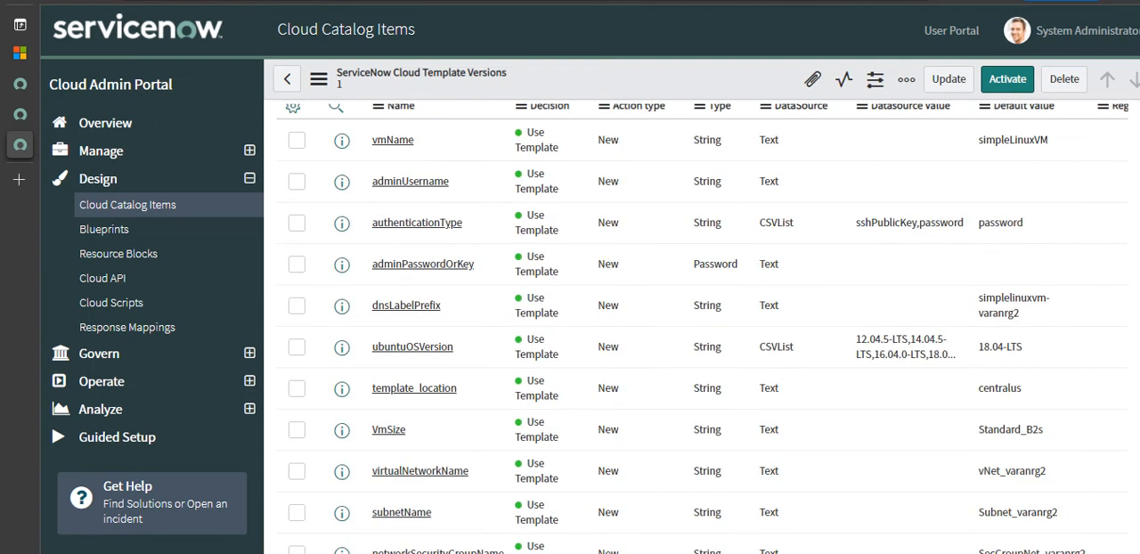
{"action": "scroll", "coordinate": [1056, 347], "scroll_direction": "down", "scroll_amount": 1}
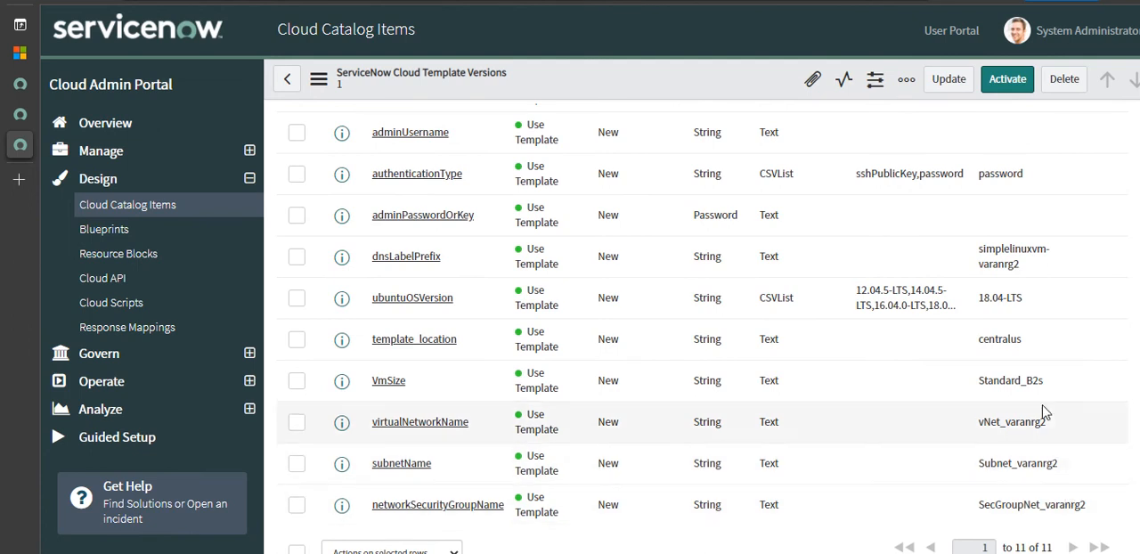
{"action": "scroll", "coordinate": [1063, 476], "scroll_direction": "up", "scroll_amount": 5}
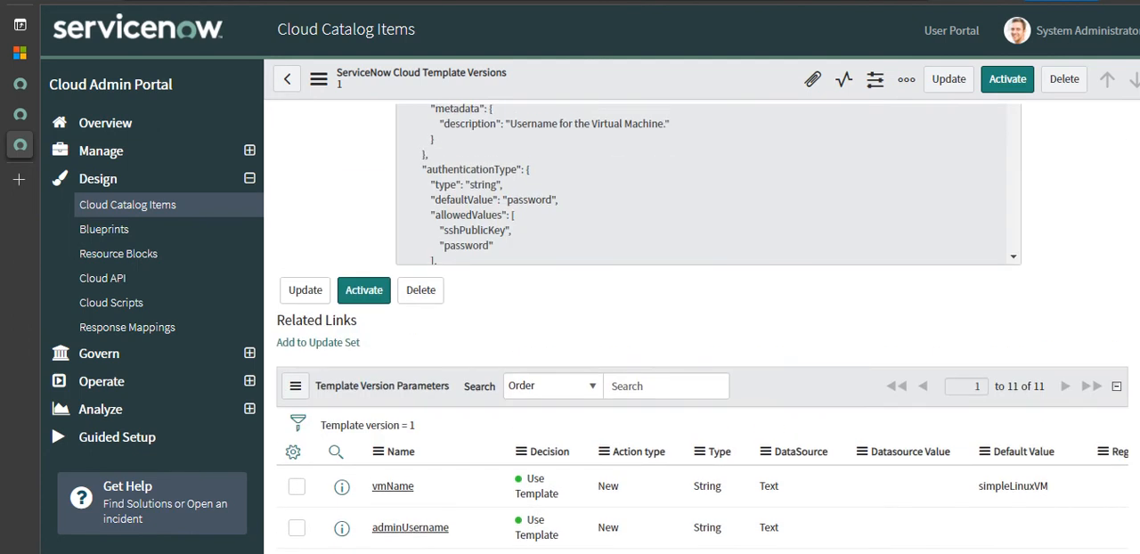
{"action": "scroll", "coordinate": [702, 327], "scroll_direction": "down", "scroll_amount": 1}
{"action": "scroll", "coordinate": [702, 328], "scroll_direction": "up", "scroll_amount": 7}
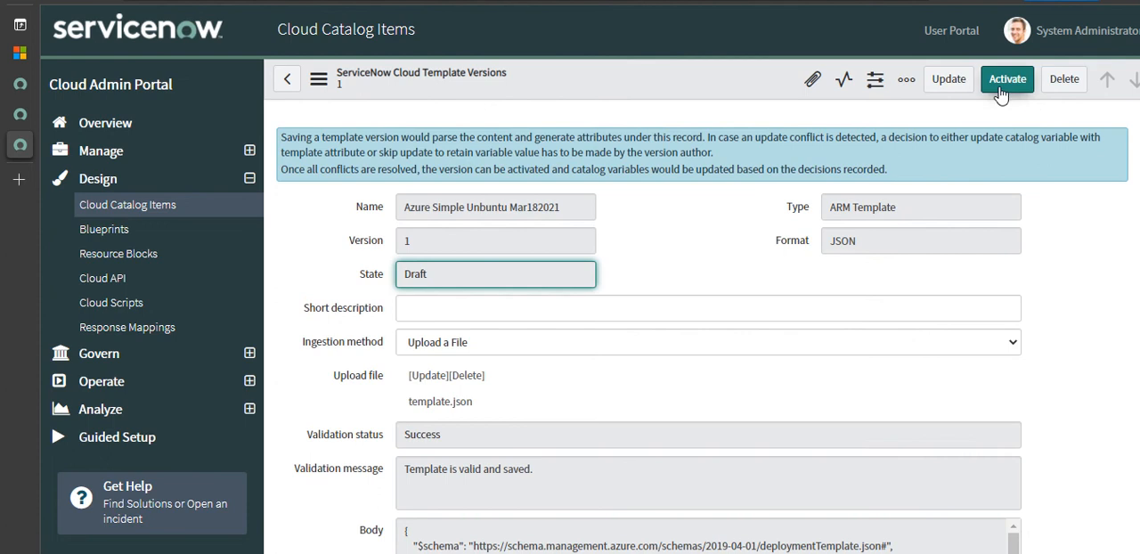
- Activate the draft cloud template version 1 of the Azure Simple Unbuntu Mar182021 item
{"action": "left_click", "coordinate": [1002, 93]}
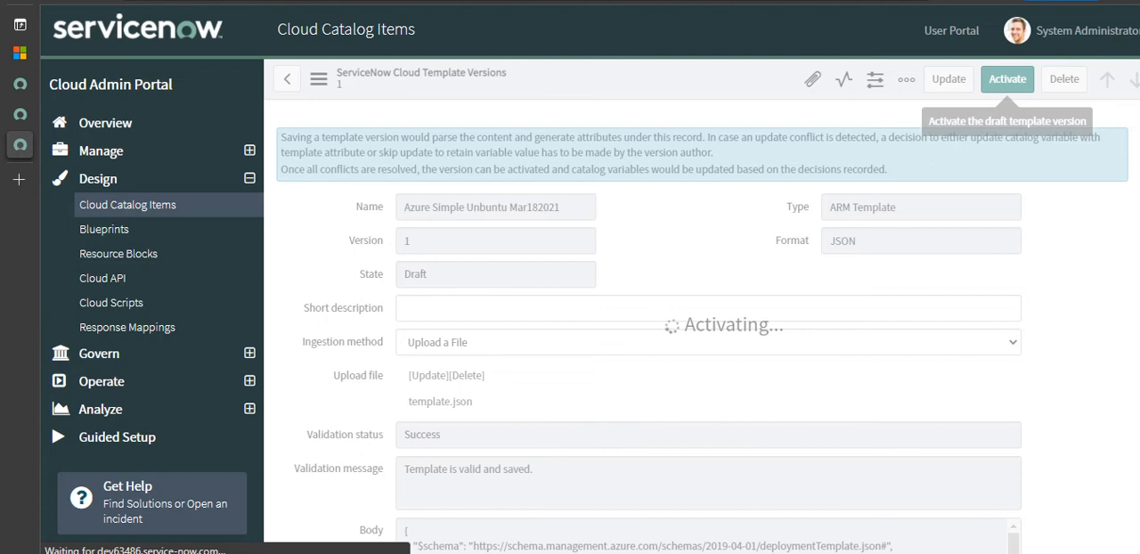
{"action": "scroll", "coordinate": [1001, 93], "scroll_direction": "down", "scroll_amount": 5}
{"action": "scroll", "coordinate": [1008, 89], "scroll_direction": "down", "scroll_amount": 3}
{"action": "scroll", "coordinate": [1008, 89], "scroll_direction": "up", "scroll_amount": 1}
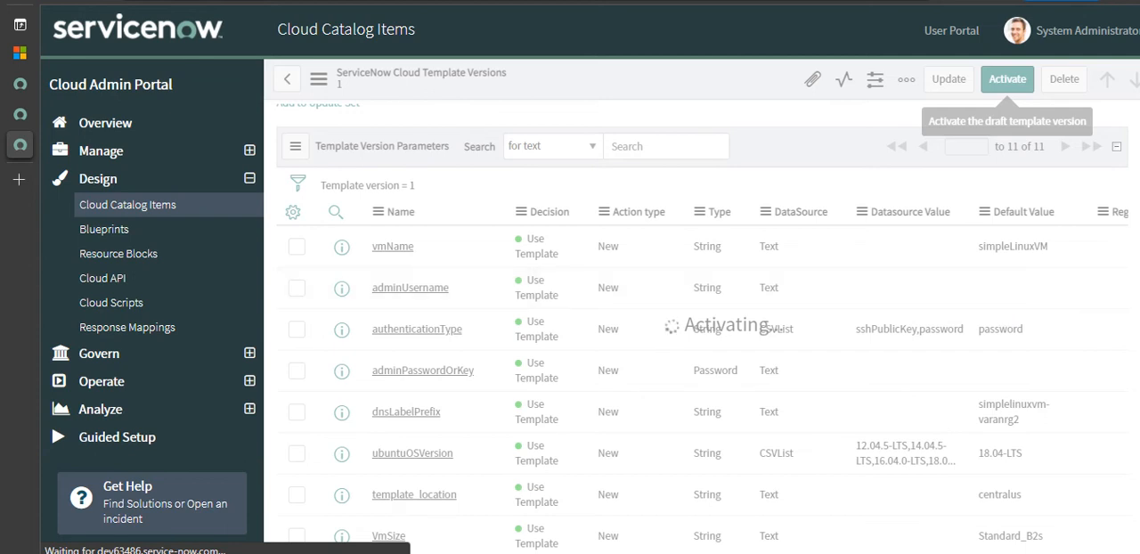
{"action": "scroll", "coordinate": [704, 326], "scroll_direction": "up", "scroll_amount": 6}
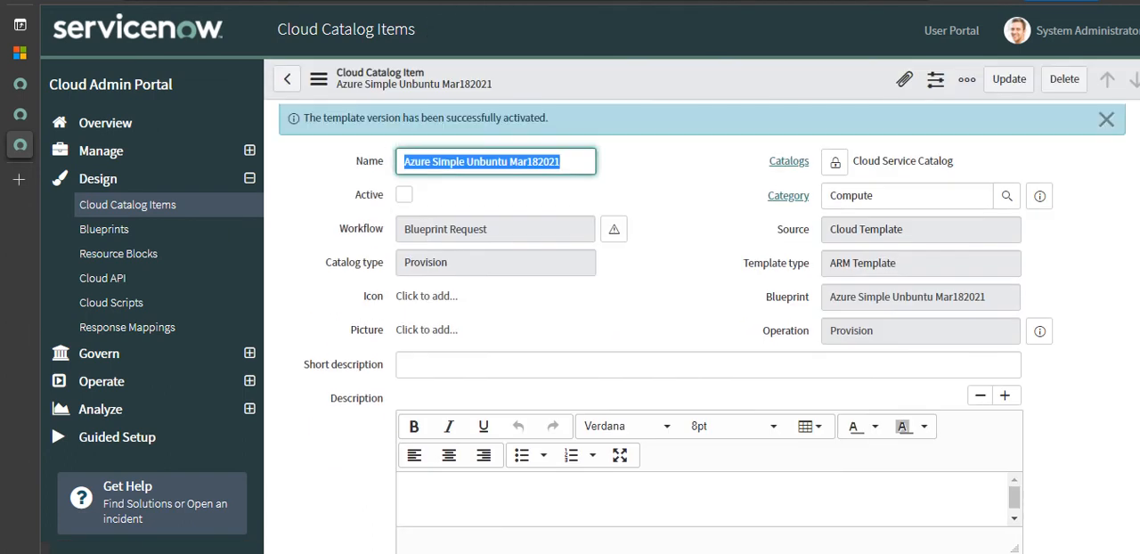
- Mark the catalog item as active, copy its name and save the record
{"action": "scroll", "coordinate": [532, 427], "scroll_direction": "down", "scroll_amount": 5}
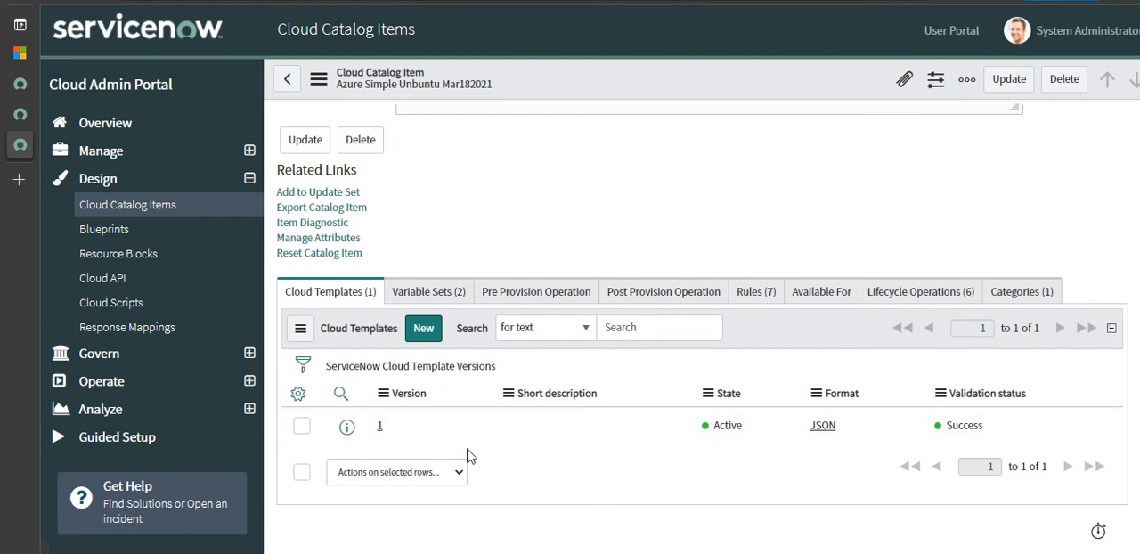
{"action": "scroll", "coordinate": [912, 438], "scroll_direction": "up", "scroll_amount": 2}
{"action": "scroll", "coordinate": [912, 437], "scroll_direction": "down", "scroll_amount": 2}
{"action": "left_click", "coordinate": [404, 217]}
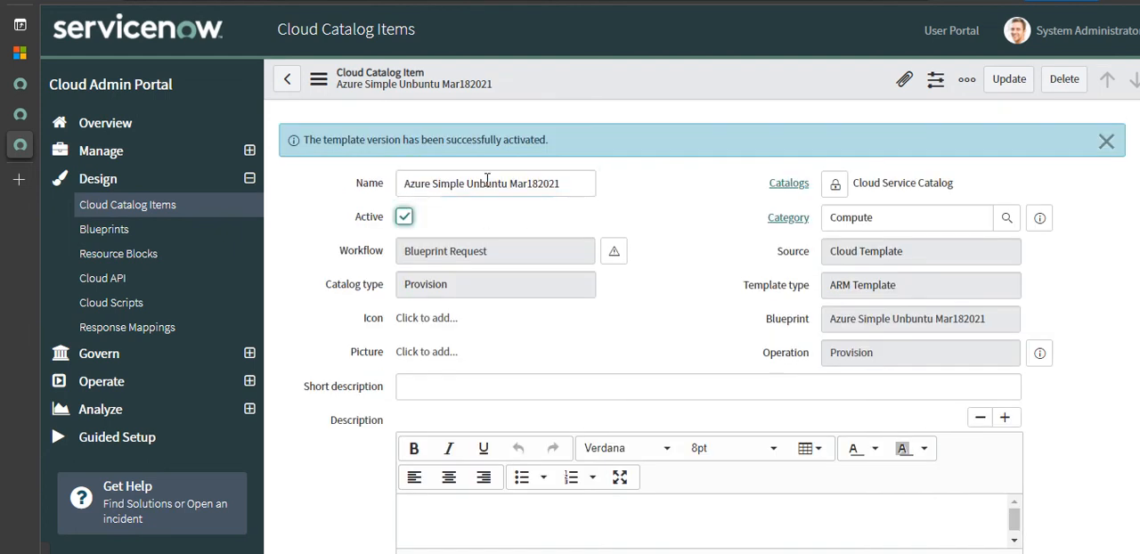
{"action": "triple_click", "coordinate": [568, 183]}
{"action": "key", "text": "ctrl+c"}
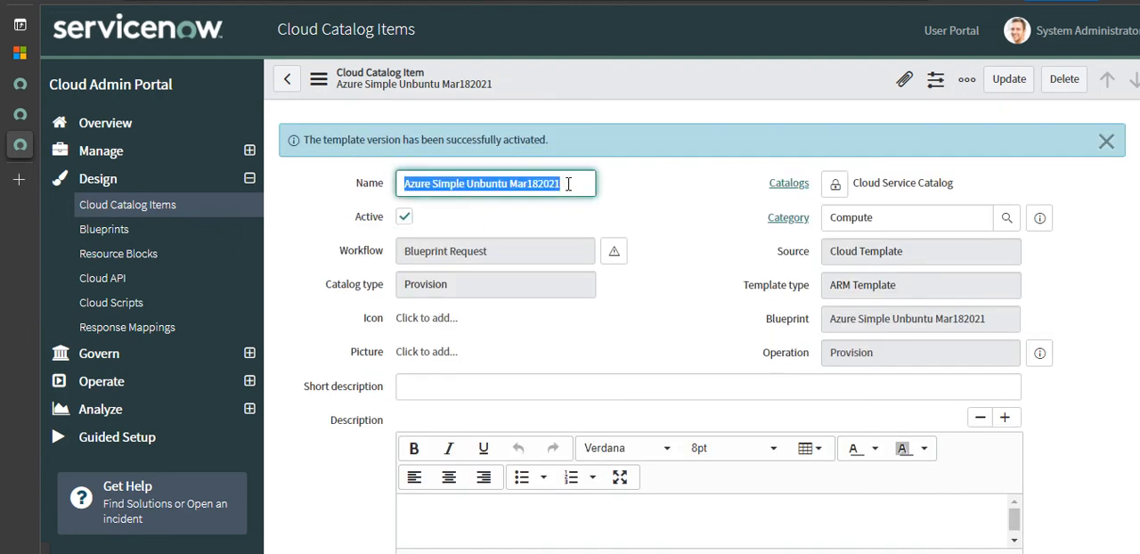
{"action": "left_click", "coordinate": [1009, 78]}
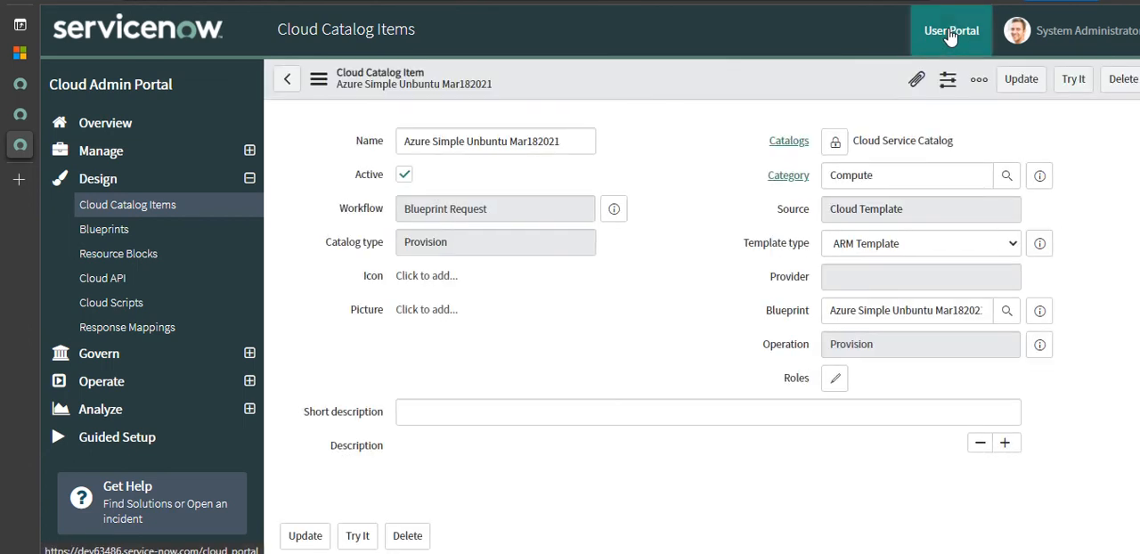
- Go to the Cloud User Portal's stack catalog, search for Azure Simple Unbuntu Mar182021 and open its order form
{"action": "left_click", "coordinate": [950, 35]}
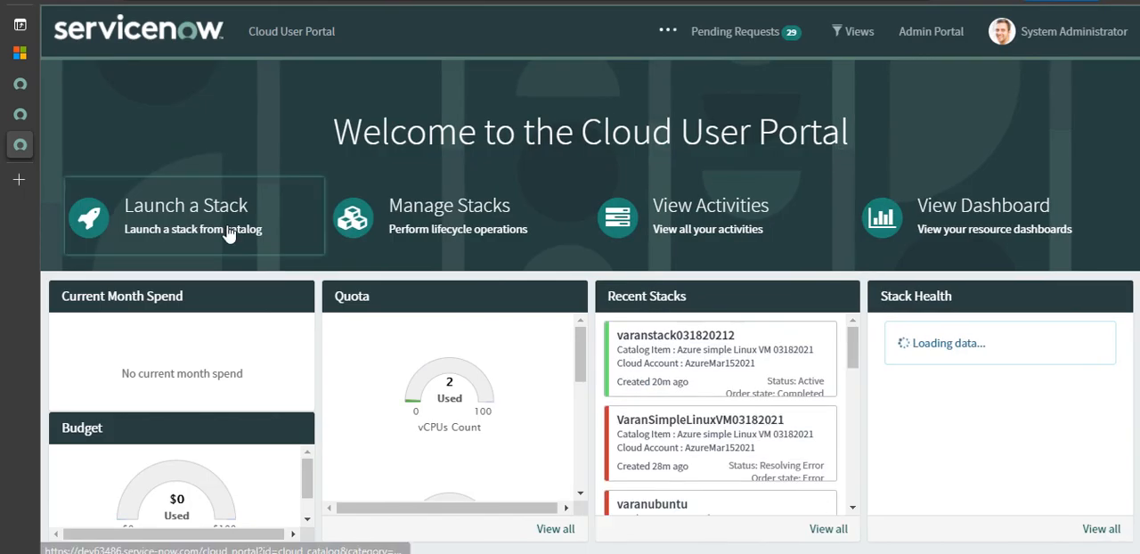
{"action": "left_click", "coordinate": [229, 233]}
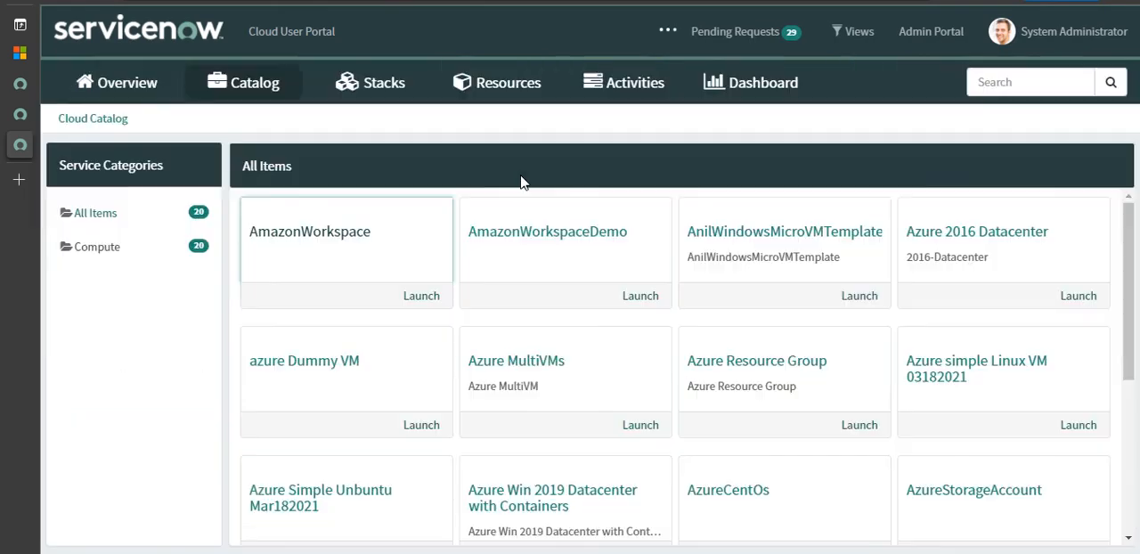
{"action": "left_click", "coordinate": [1048, 79]}
{"action": "key", "text": "ctrl+v"}
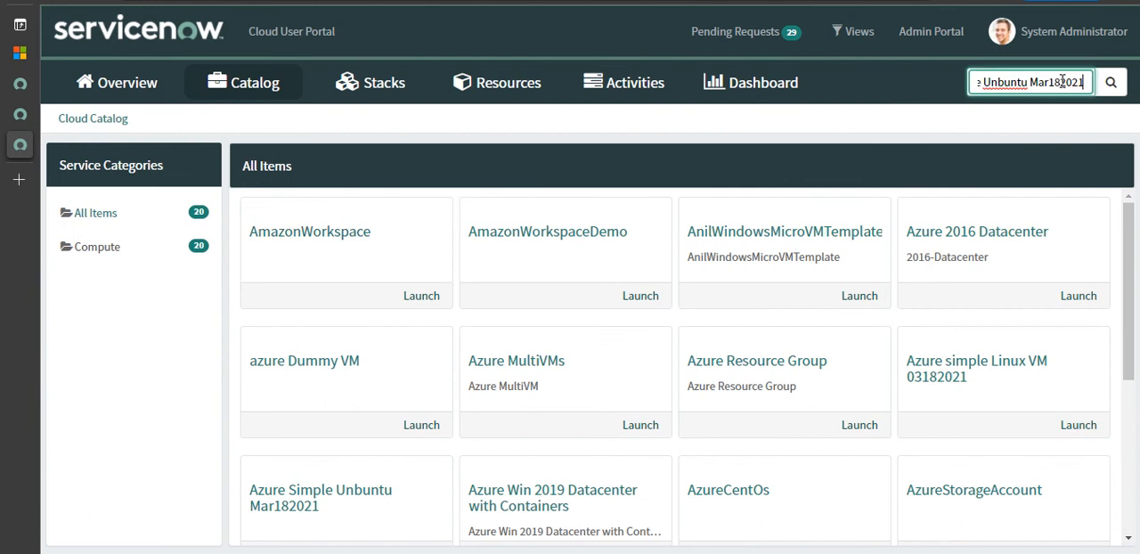
{"action": "key", "text": "Return"}
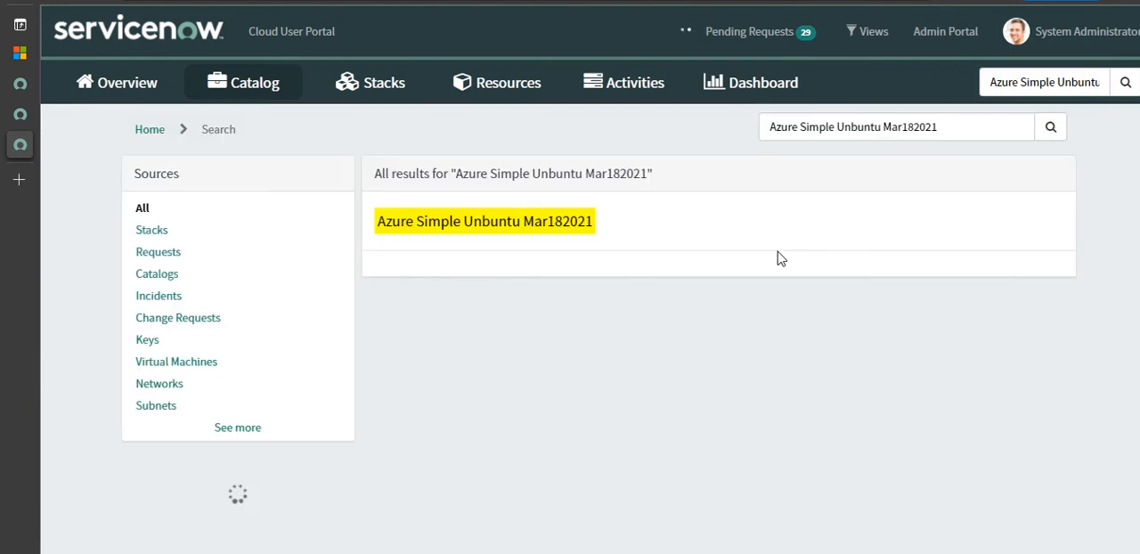
{"action": "left_click", "coordinate": [556, 235]}
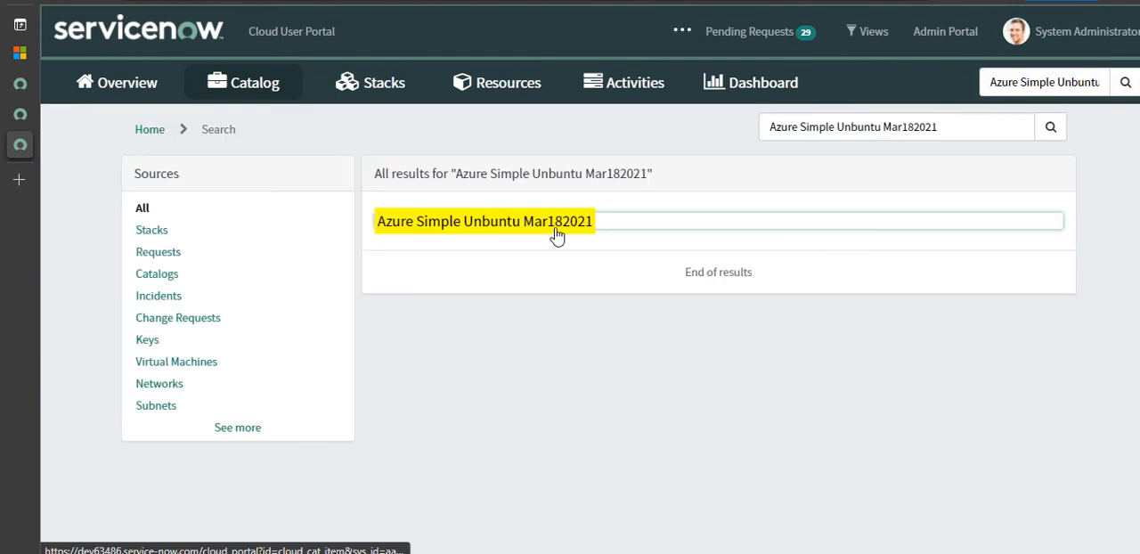
{"action": "mouse_move", "coordinate": [476, 16]}
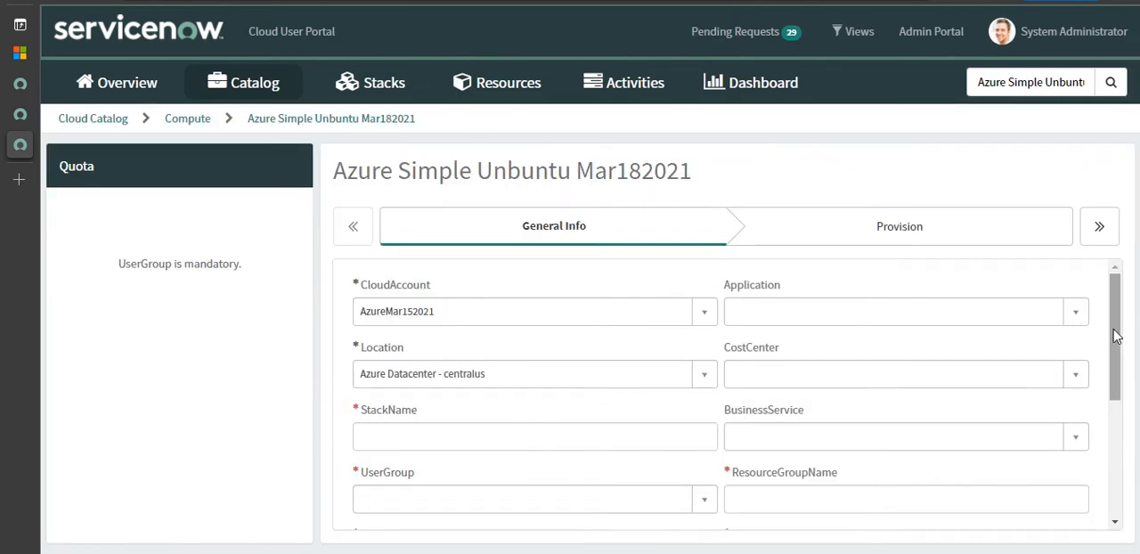
- Enter varanstack3 as the stack name and choose Team Development Code Reviewers as the user group
{"action": "scroll", "coordinate": [1116, 348], "scroll_direction": "down", "scroll_amount": 2}
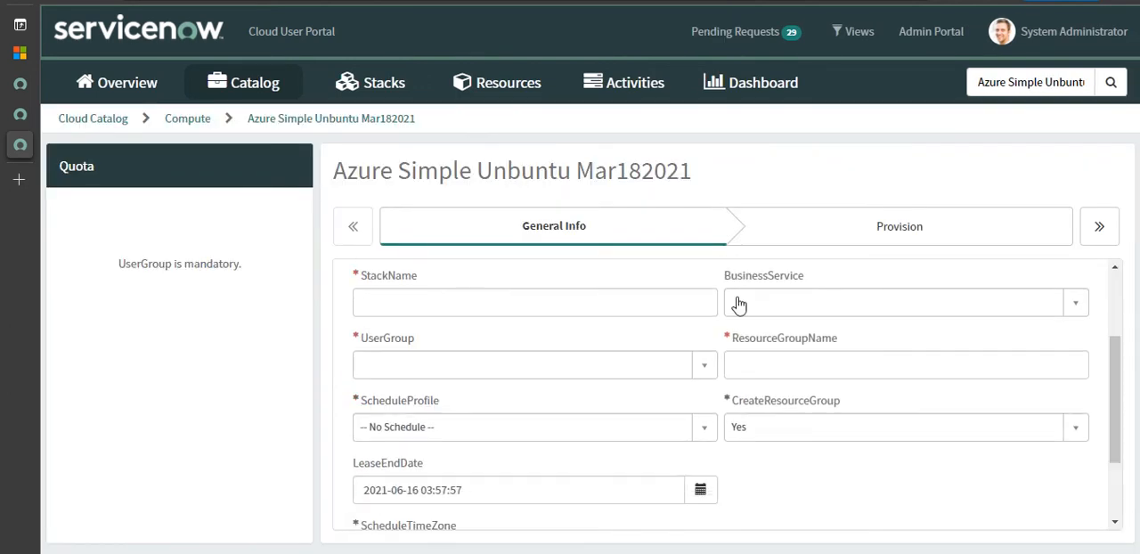
{"action": "left_click", "coordinate": [622, 299]}
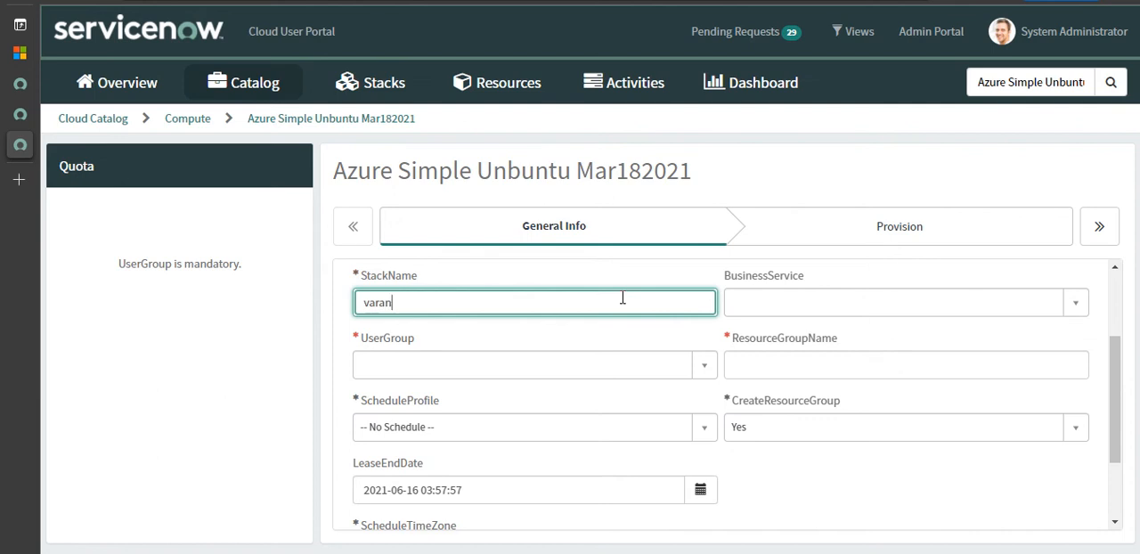
{"action": "key", "text": "ctrl+a"}
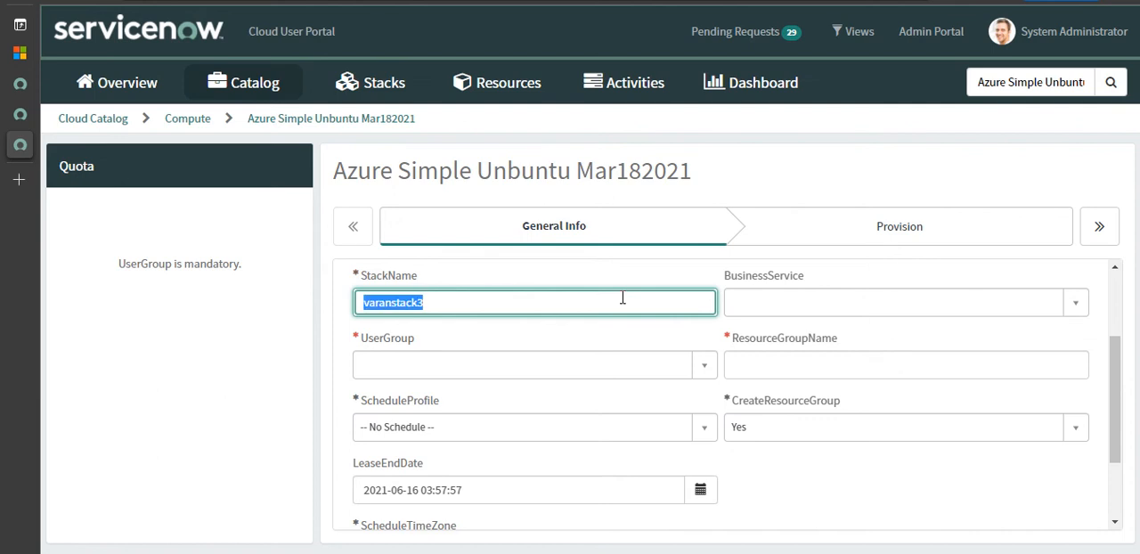
{"action": "left_click", "coordinate": [704, 364]}
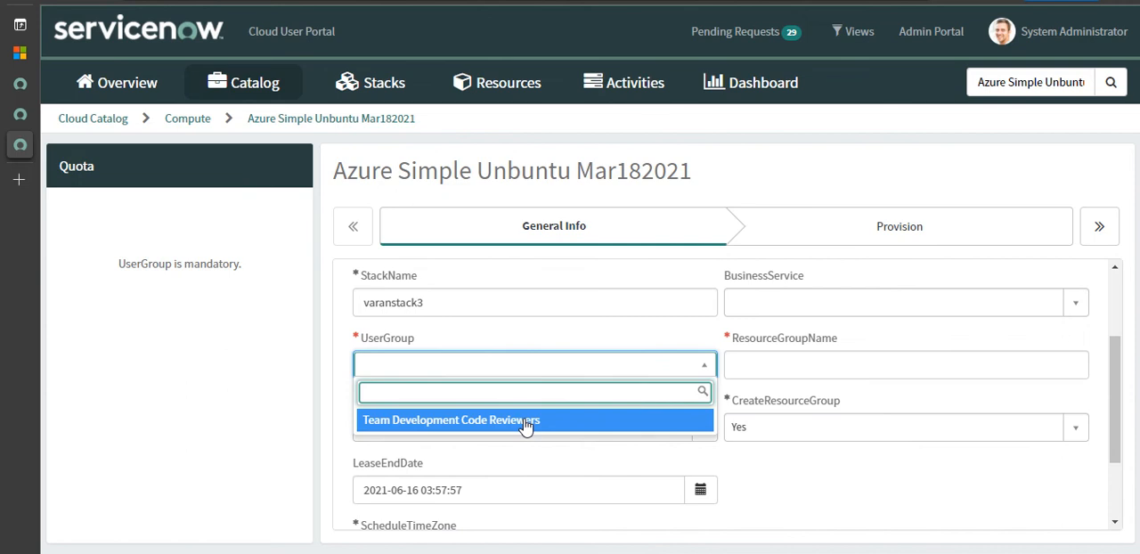
{"action": "left_click", "coordinate": [524, 422]}
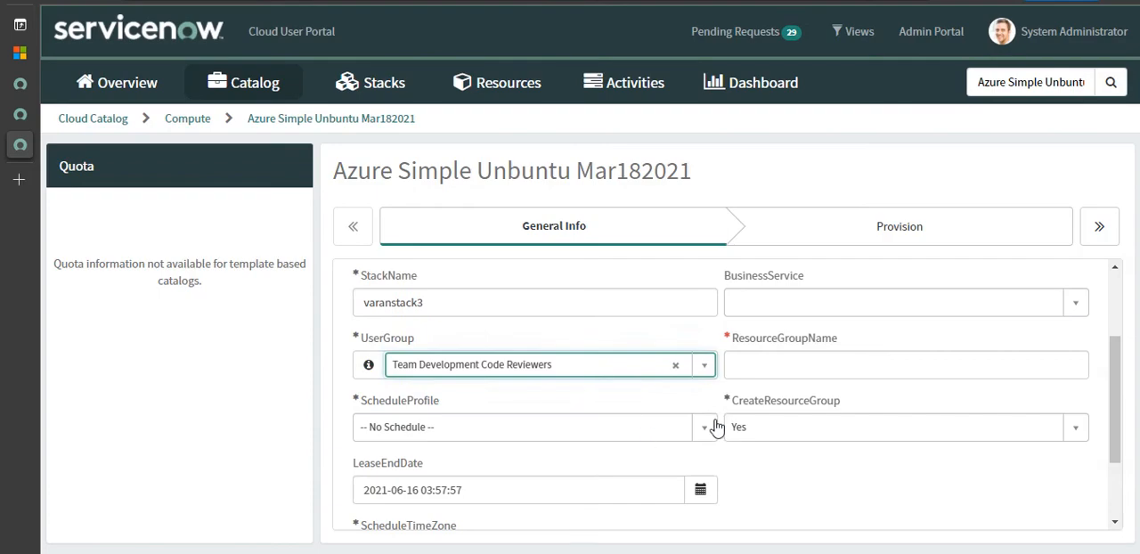
- Set the stack's schedule profile to 8-5 weekdays
{"action": "left_click", "coordinate": [717, 427]}
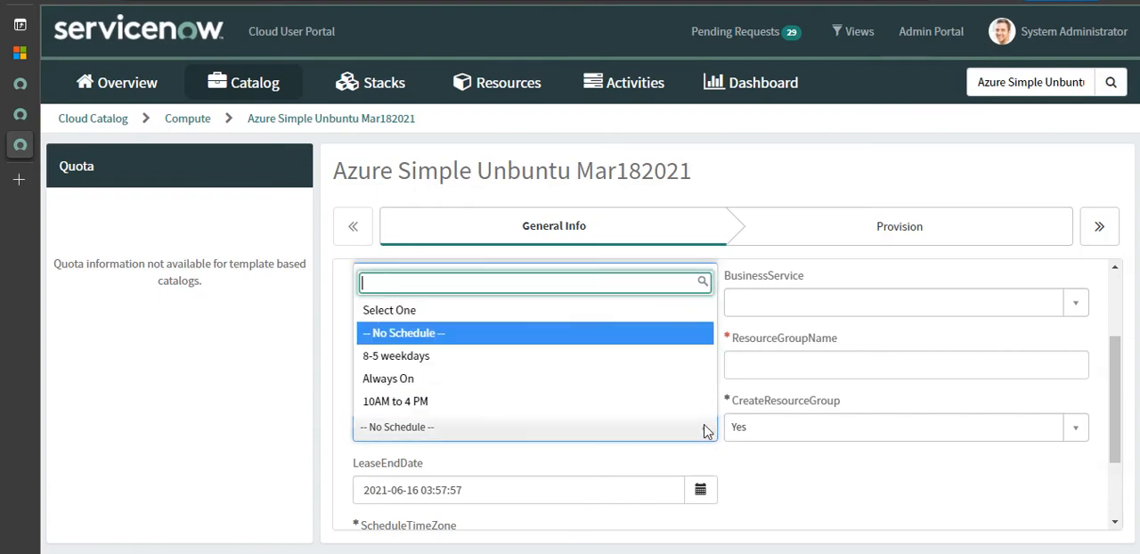
{"action": "left_click", "coordinate": [443, 357]}
{"action": "scroll", "coordinate": [900, 414], "scroll_direction": "down", "scroll_amount": 2}
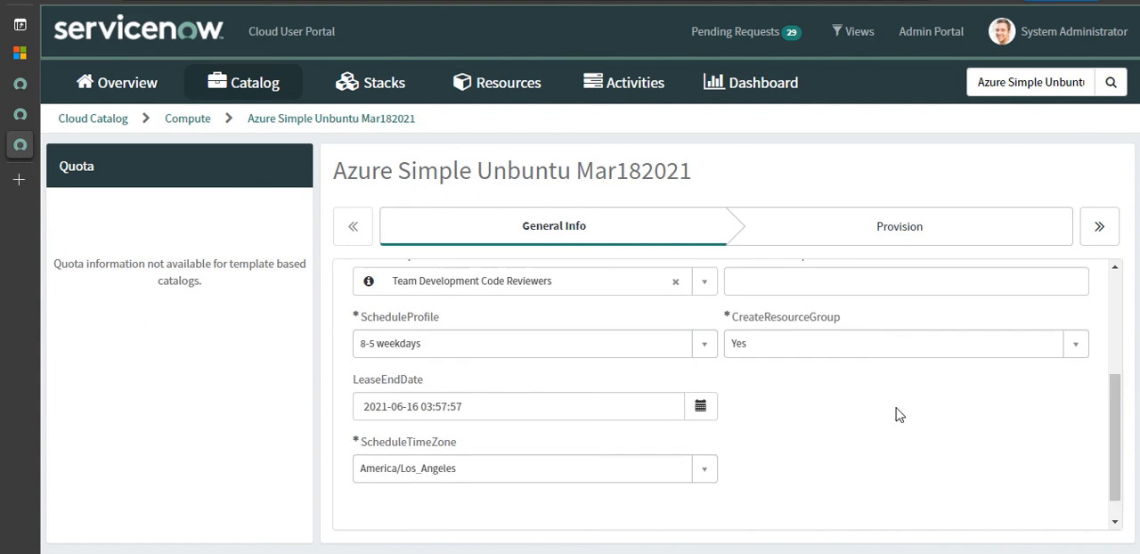
{"action": "left_click", "coordinate": [492, 409]}
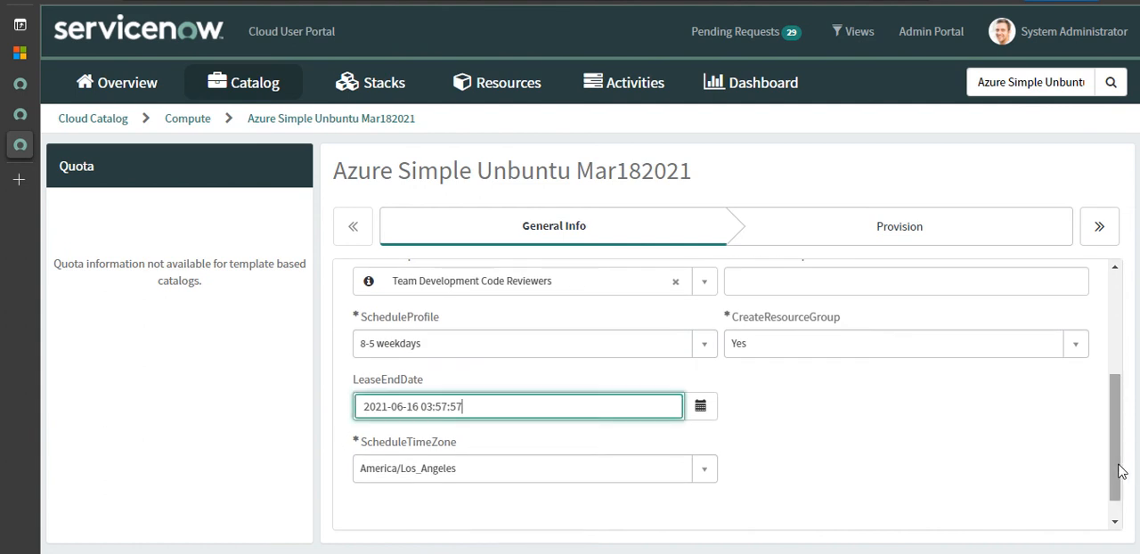
- Assign the Alert Processing application and the Manufacturing cost center to the stack
{"action": "left_click_drag", "start_coordinate": [1121, 472], "coordinate": [1112, 318]}
{"action": "left_click", "coordinate": [932, 313]}
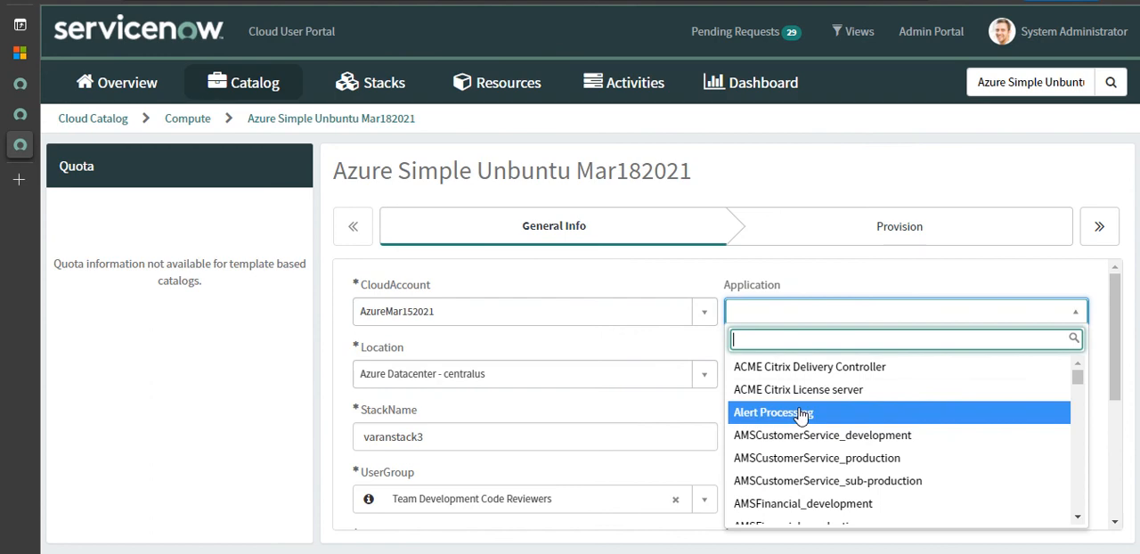
{"action": "left_click", "coordinate": [800, 413]}
{"action": "left_click", "coordinate": [1064, 374]}
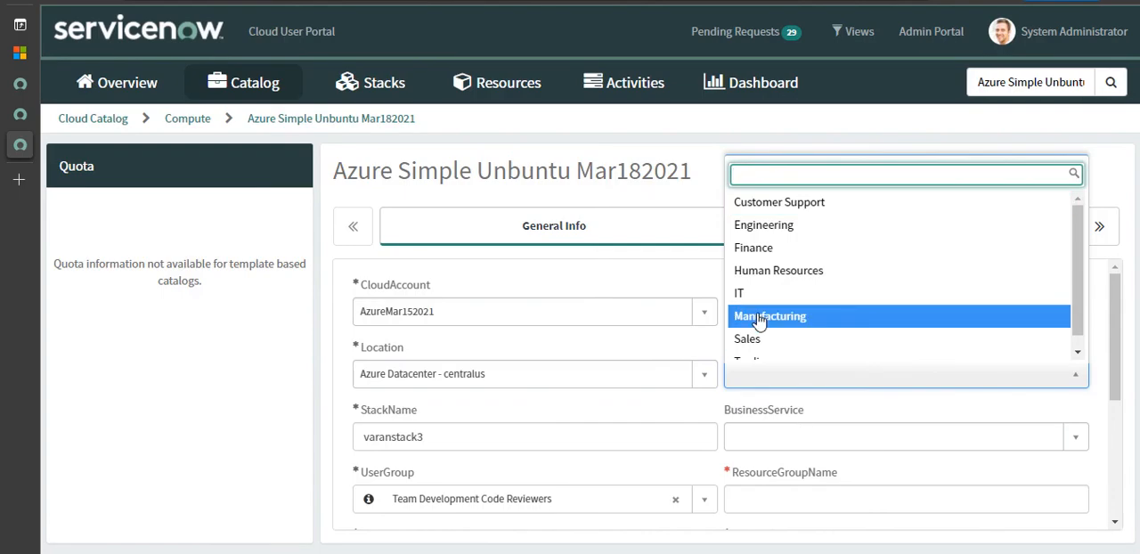
{"action": "left_click", "coordinate": [758, 318]}
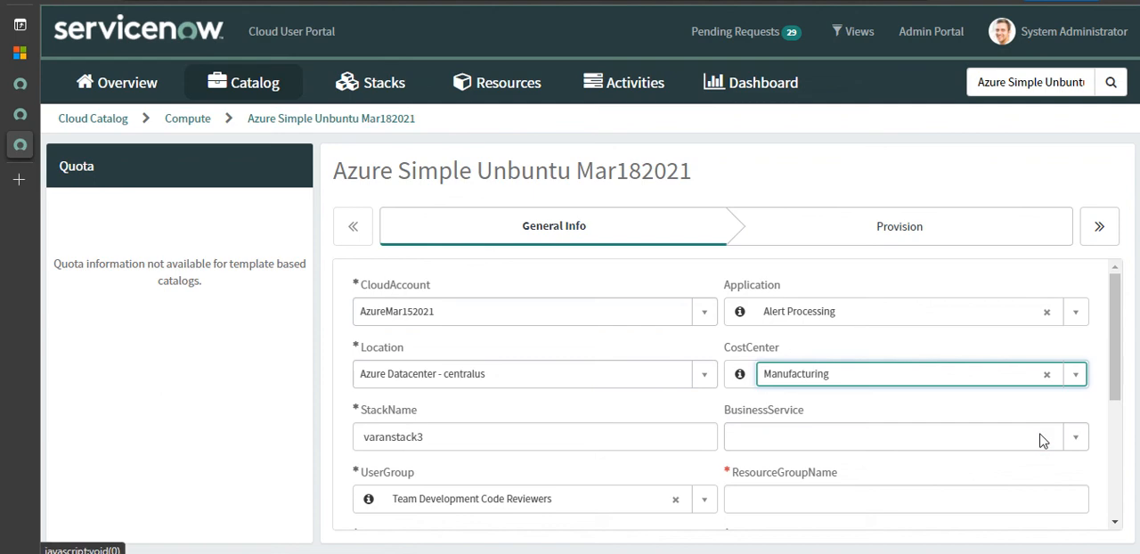
- Choose AMEA E-Payments as the business service and set CreateResourceGroup to No
{"action": "left_click", "coordinate": [861, 434]}
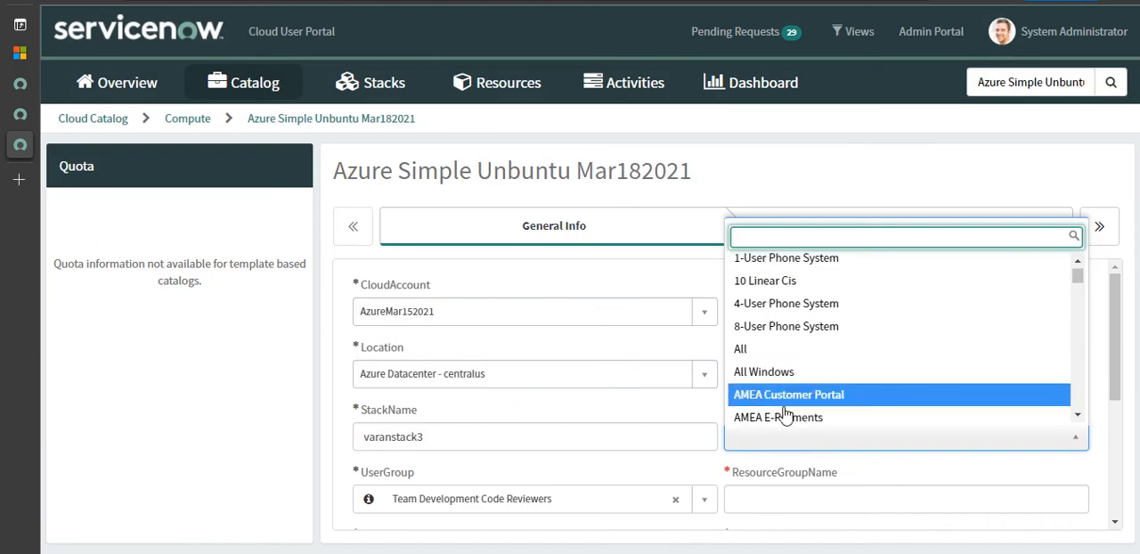
{"action": "left_click", "coordinate": [787, 419]}
{"action": "scroll", "coordinate": [1070, 419], "scroll_direction": "down", "scroll_amount": 2}
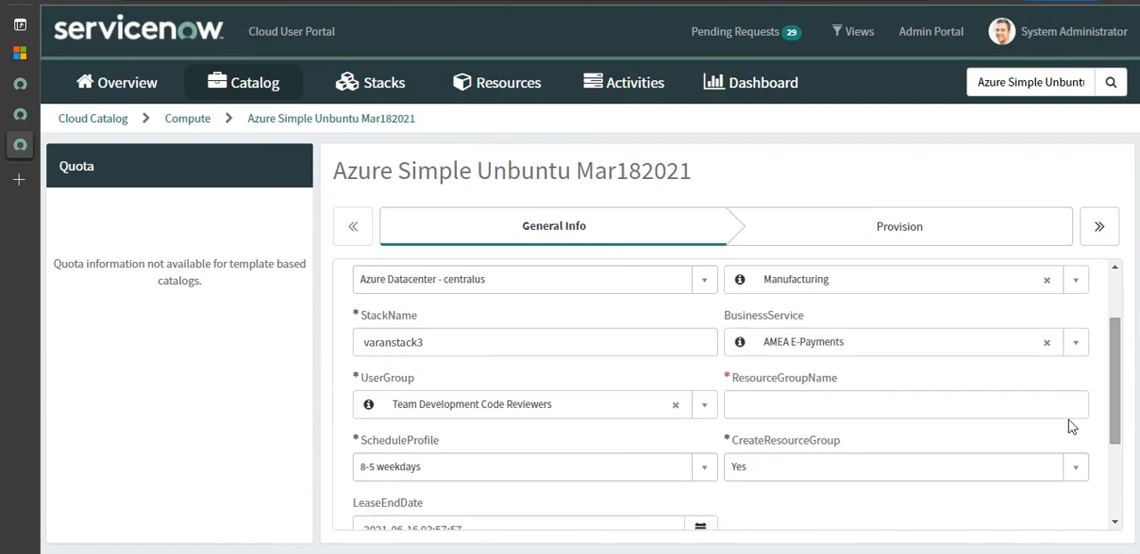
{"action": "left_click", "coordinate": [829, 403]}
{"action": "left_click", "coordinate": [859, 465]}
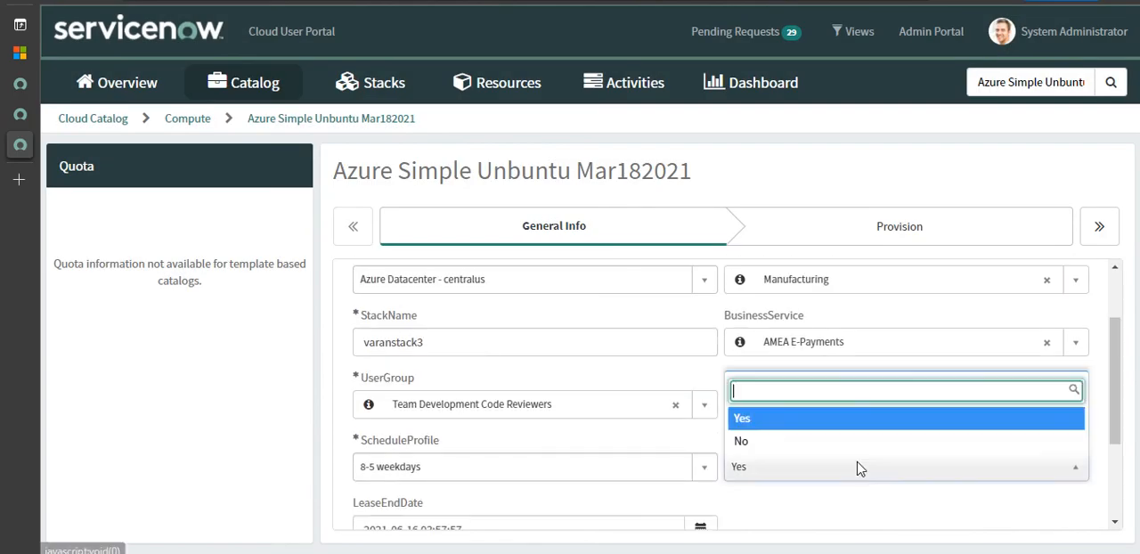
{"action": "left_click", "coordinate": [770, 442]}
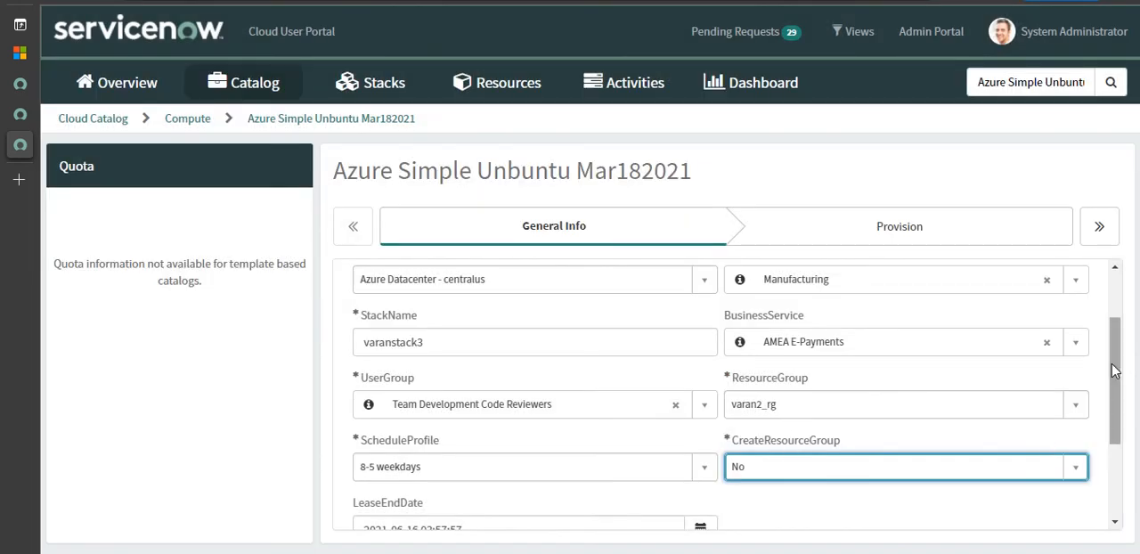
- Review the completed General Info fields, from cloud account and resource group to the lease end date and schedule time zone
{"action": "mouse_move", "coordinate": [1113, 364]}
{"action": "left_mouse_down"}
{"action": "mouse_move", "coordinate": [1126, 441]}
{"action": "mouse_move", "coordinate": [1113, 376]}
{"action": "left_mouse_up"}
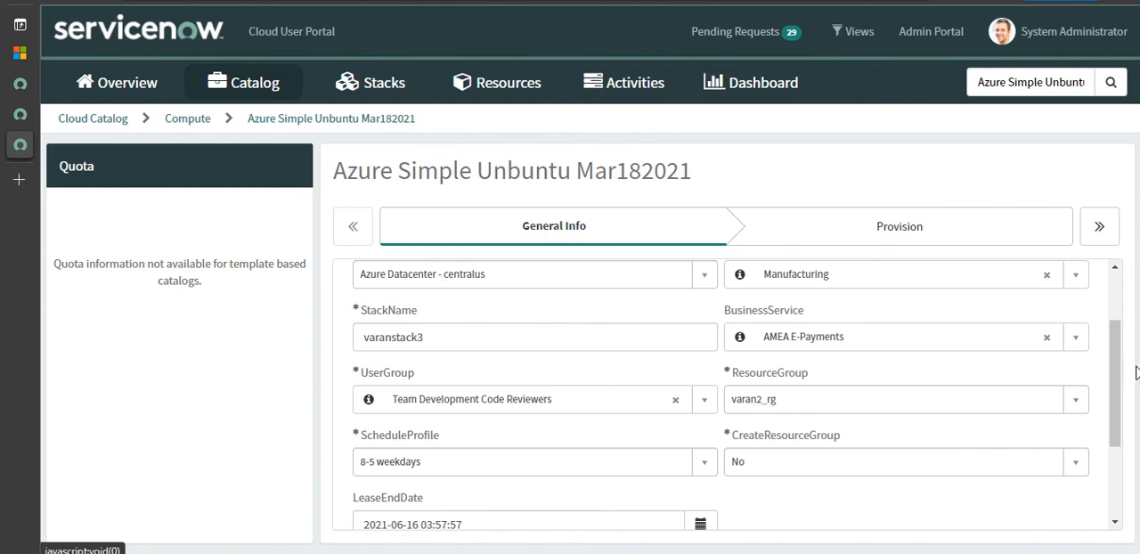
{"action": "left_click_drag", "start_coordinate": [1114, 387], "coordinate": [1136, 345]}
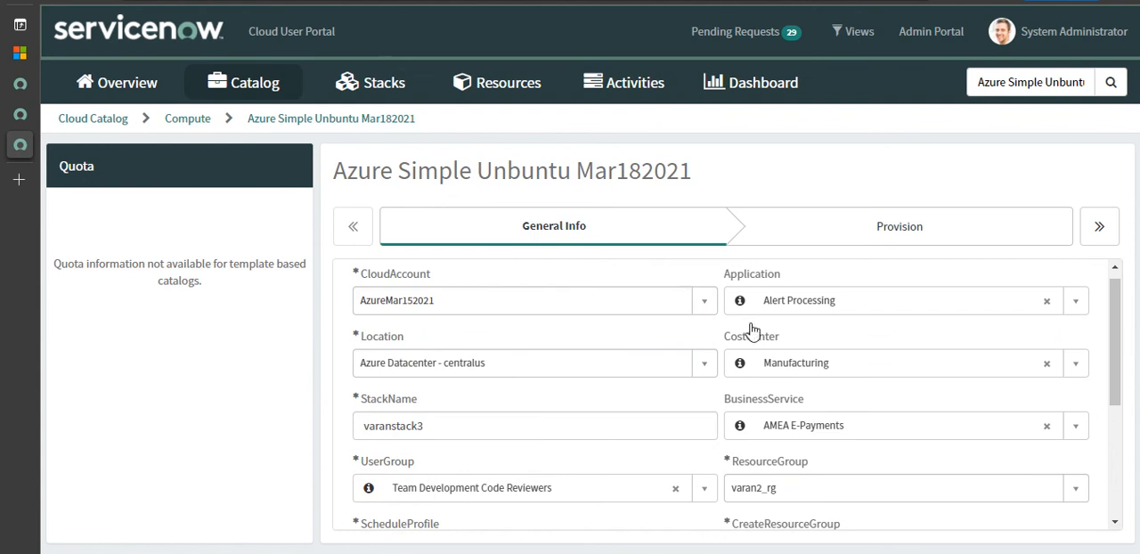
{"action": "scroll", "coordinate": [1119, 384], "scroll_direction": "down", "scroll_amount": 3}
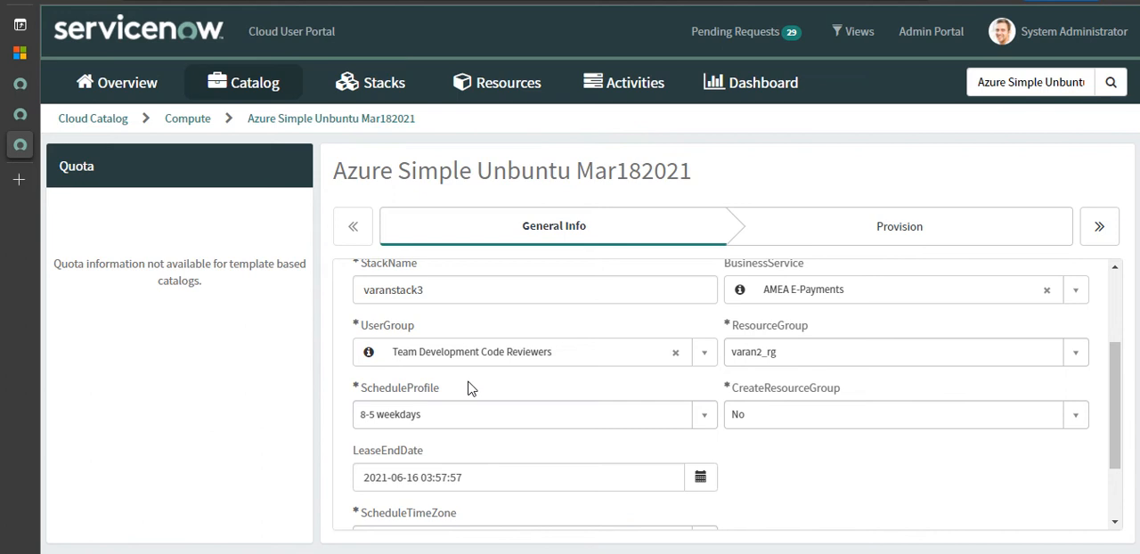
{"action": "scroll", "coordinate": [1125, 410], "scroll_direction": "up", "scroll_amount": 3}
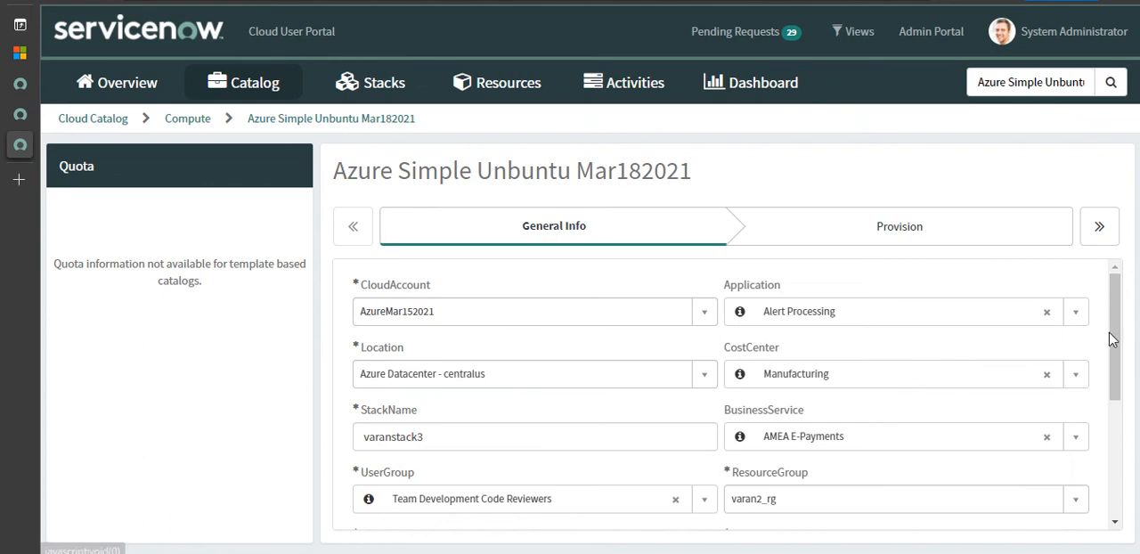
{"action": "left_click_drag", "start_coordinate": [1113, 335], "coordinate": [1135, 314]}
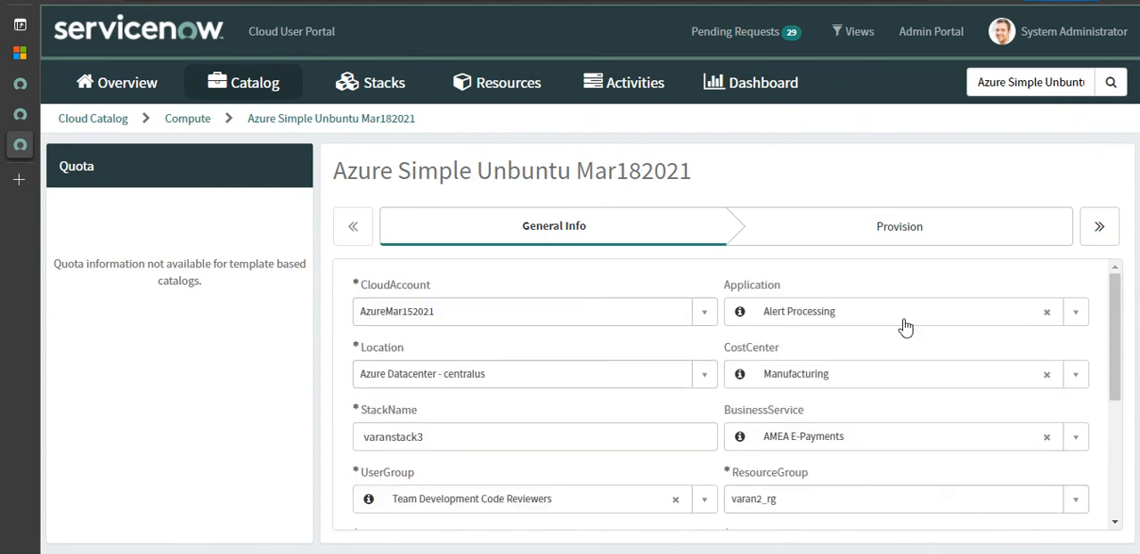
{"action": "left_click_drag", "start_coordinate": [1124, 349], "coordinate": [1131, 490]}
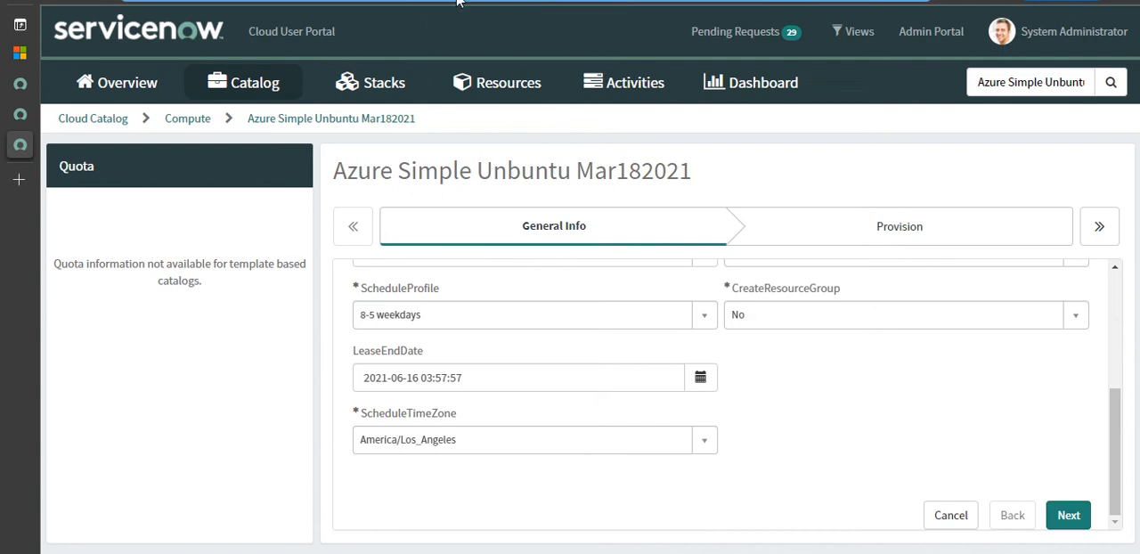
{"action": "mouse_move", "coordinate": [458, 3]}
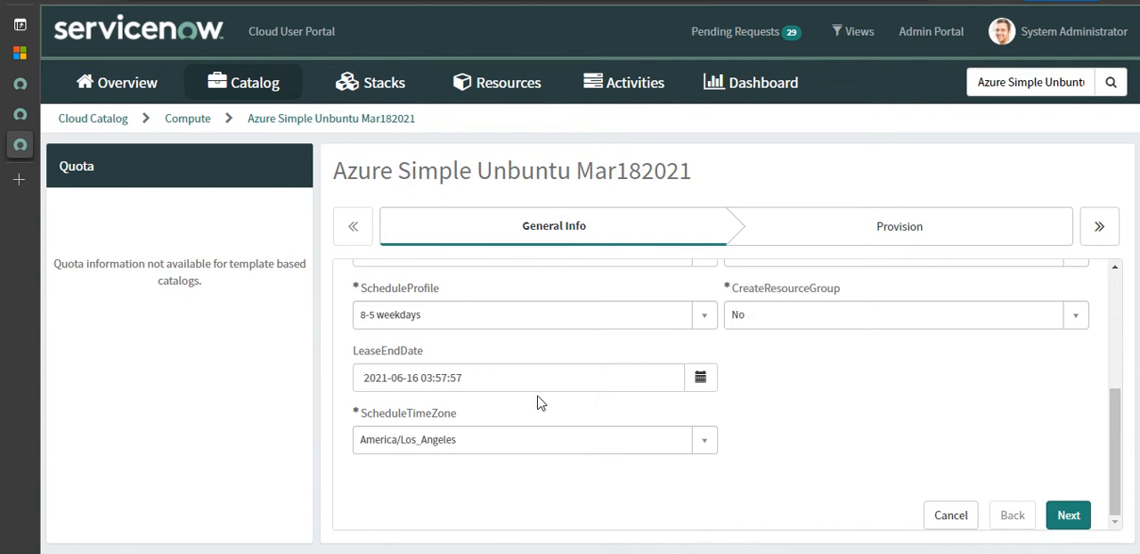
- Recheck the stack's General Info values and continue to the Provision section
{"action": "left_click_drag", "start_coordinate": [1119, 471], "coordinate": [1127, 333]}
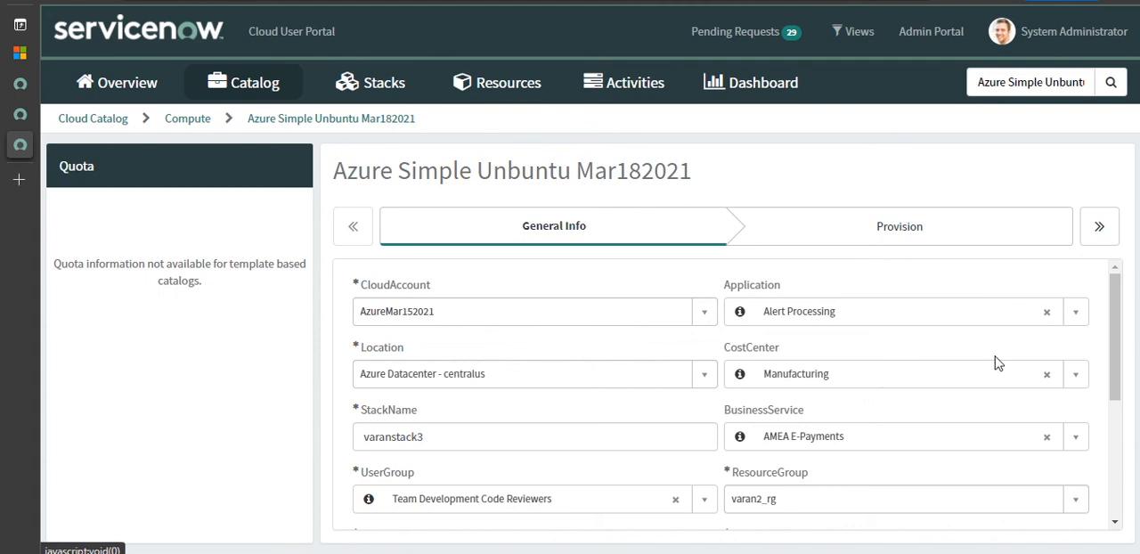
{"action": "mouse_move", "coordinate": [1117, 360]}
{"action": "left_mouse_down"}
{"action": "mouse_move", "coordinate": [1118, 377]}
{"action": "mouse_move", "coordinate": [1117, 362]}
{"action": "left_mouse_up"}
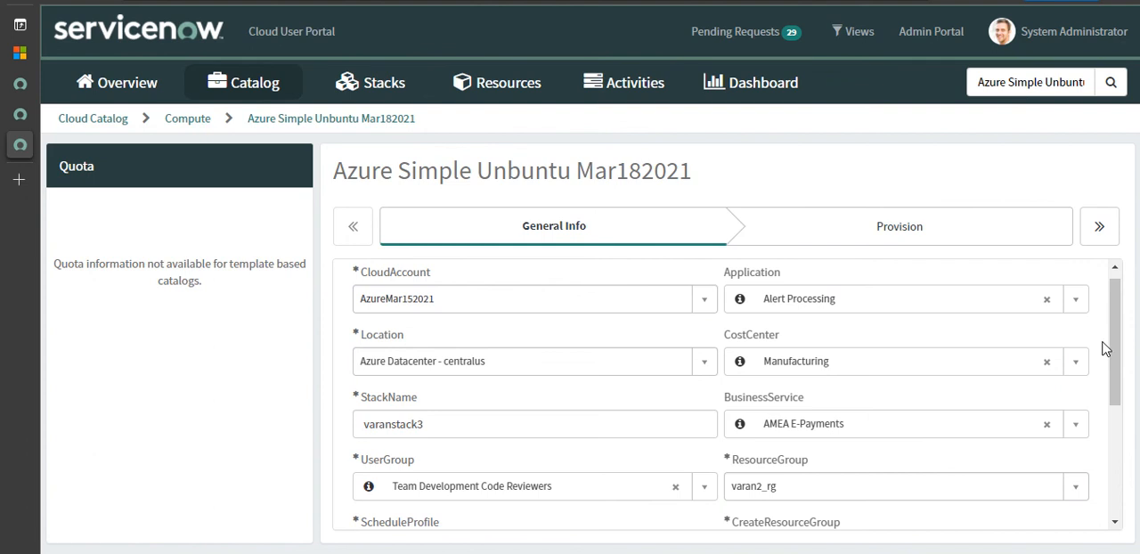
{"action": "left_click_drag", "start_coordinate": [1117, 361], "coordinate": [1120, 508]}
{"action": "left_click", "coordinate": [1066, 519]}
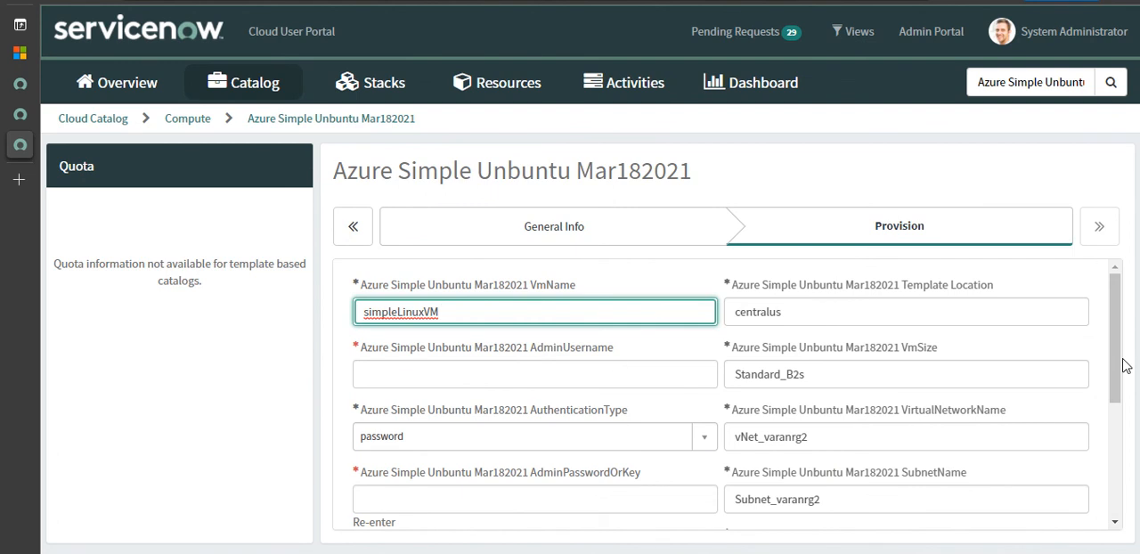
- Set the VM's admin username to Student and choose password as its authentication type
{"action": "left_click_drag", "start_coordinate": [1124, 366], "coordinate": [1118, 389]}
{"action": "left_click", "coordinate": [533, 353]}
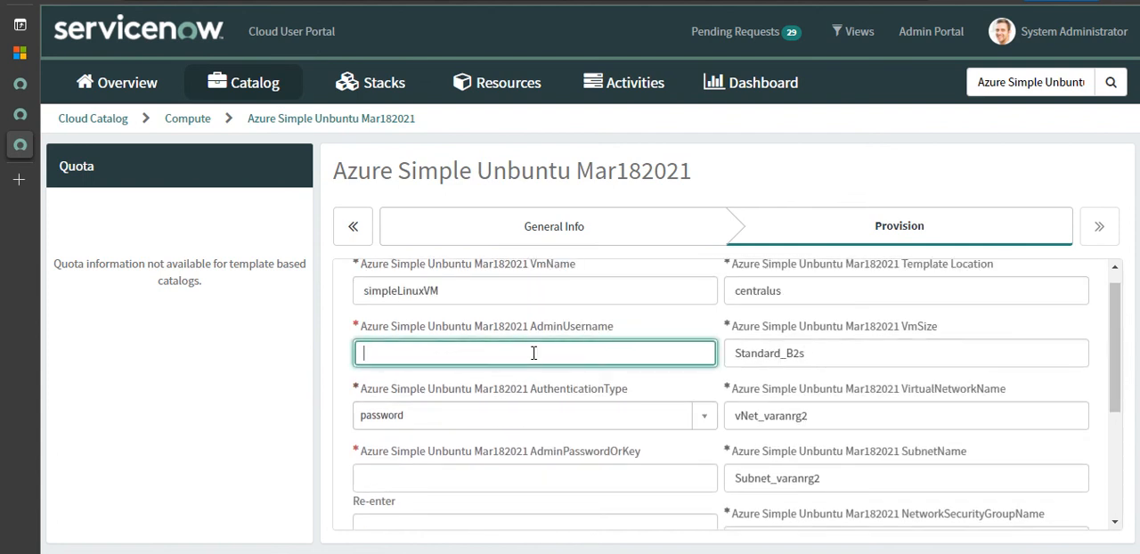
{"action": "type", "text": "Student"}
{"action": "key", "text": "Tab"}
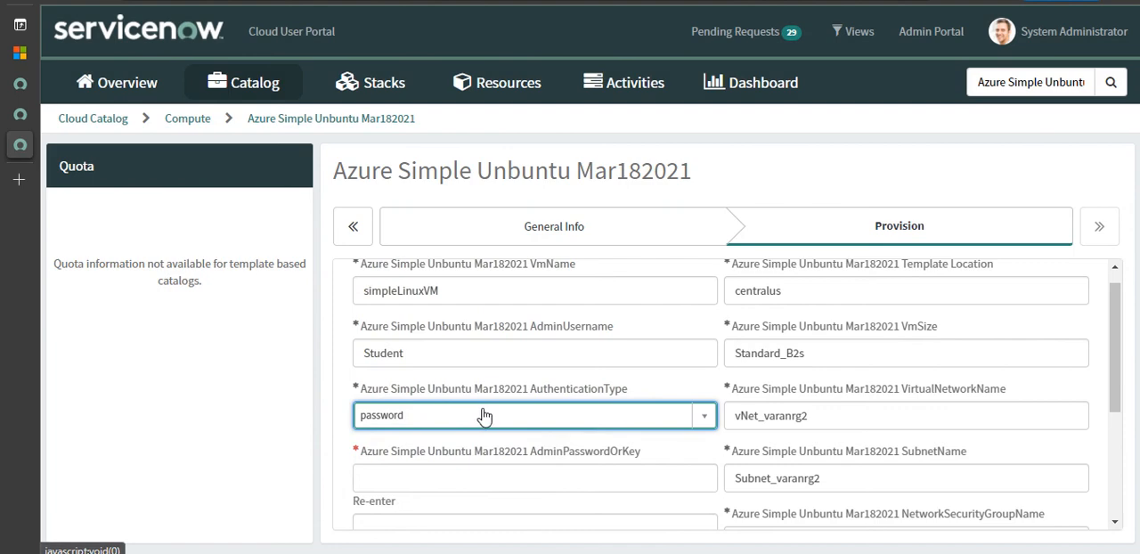
{"action": "left_click", "coordinate": [481, 416]}
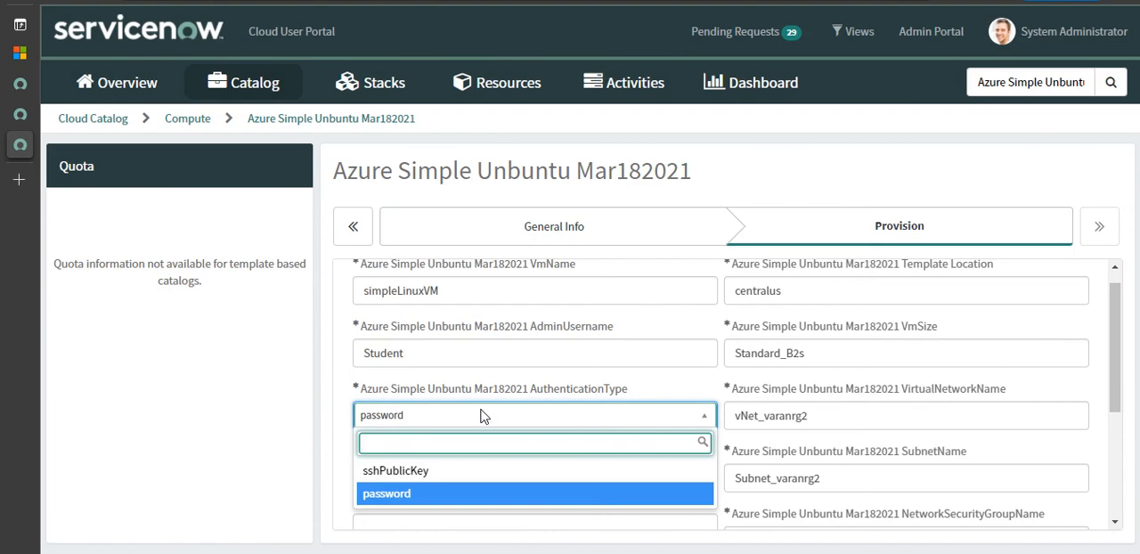
{"action": "left_click", "coordinate": [429, 497]}
- Enter and re-enter the VM's admin password, and submit the stack order
{"action": "left_click", "coordinate": [462, 487]}
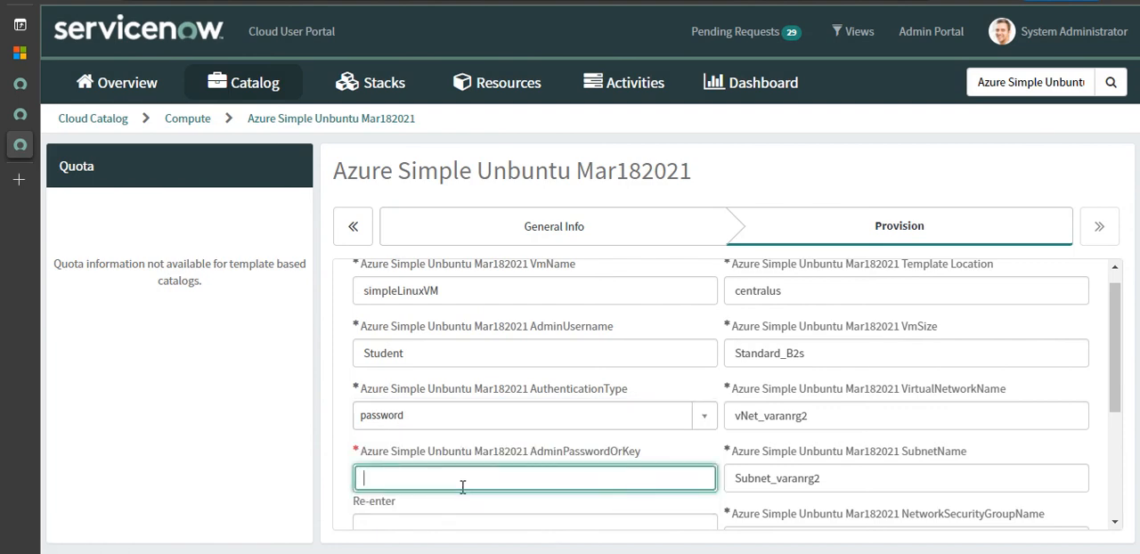
{"action": "type", "text": "P"}
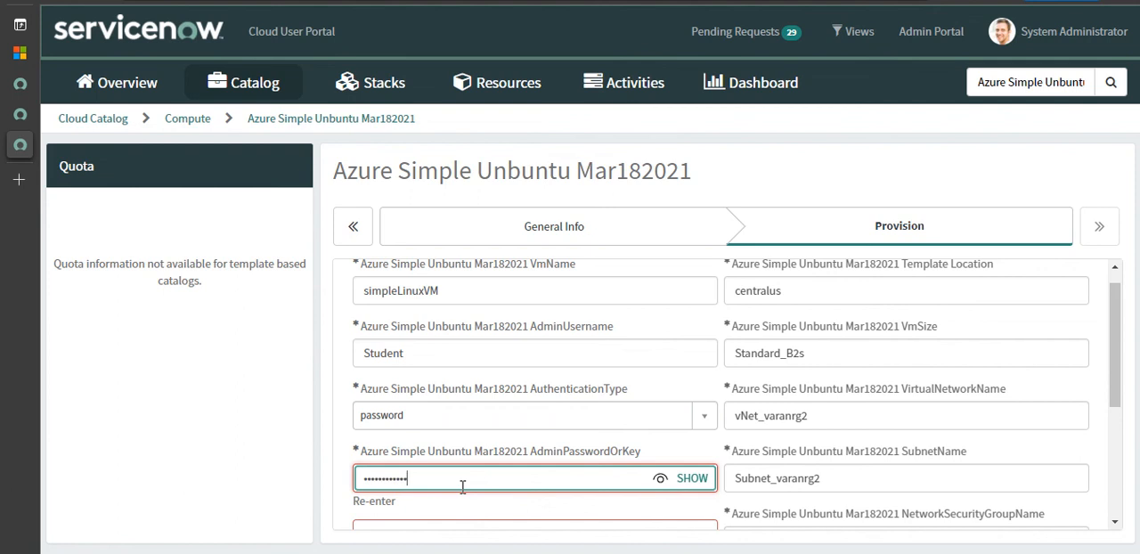
{"action": "left_click_drag", "start_coordinate": [1118, 353], "coordinate": [1119, 390]}
{"action": "left_click", "coordinate": [537, 444]}
{"action": "type", "text": "P"}
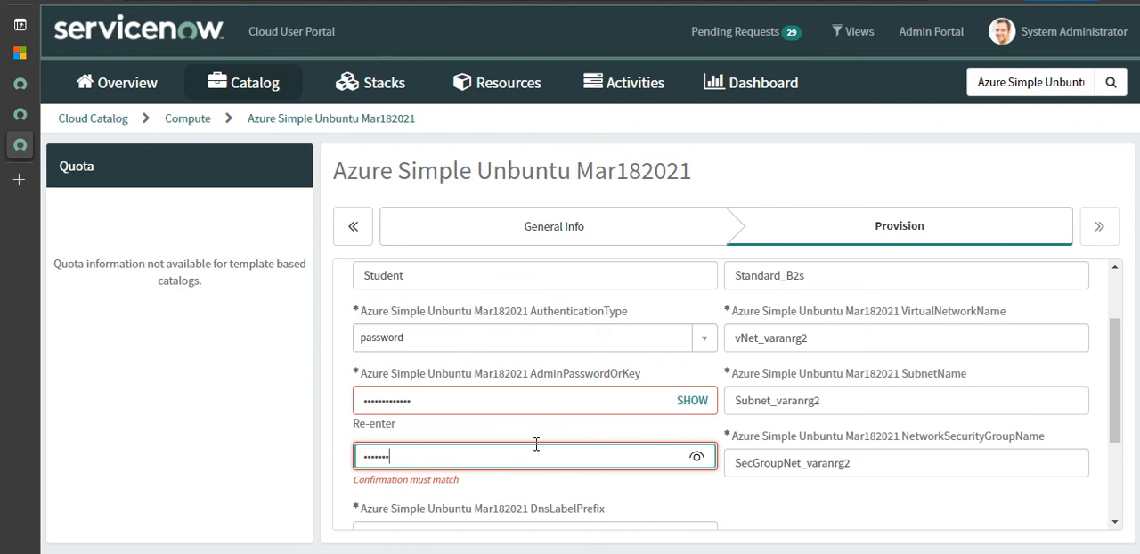
{"action": "type", "text": "•"}
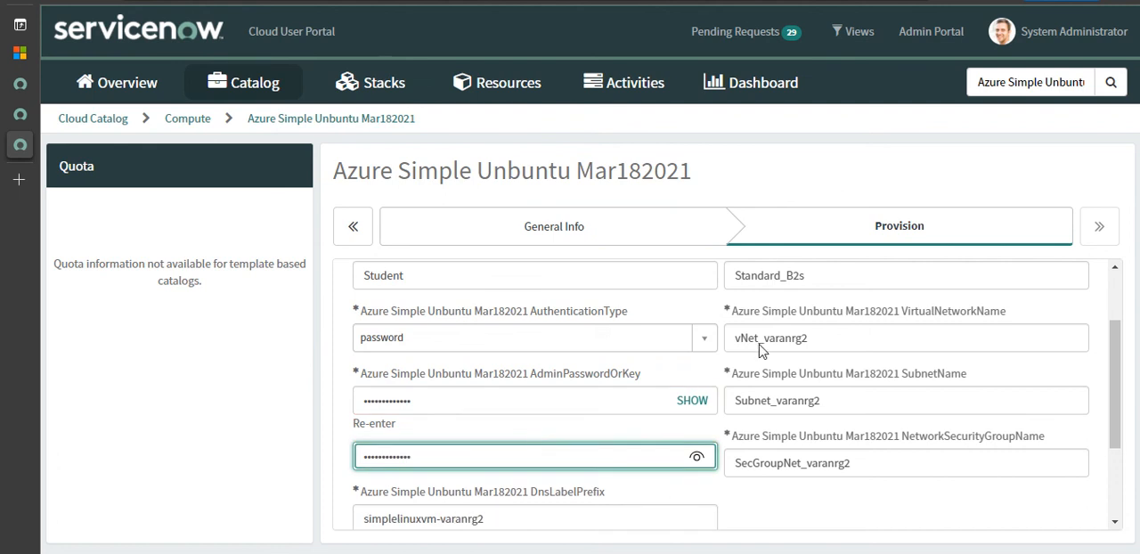
{"action": "left_click_drag", "start_coordinate": [1119, 405], "coordinate": [1120, 479]}
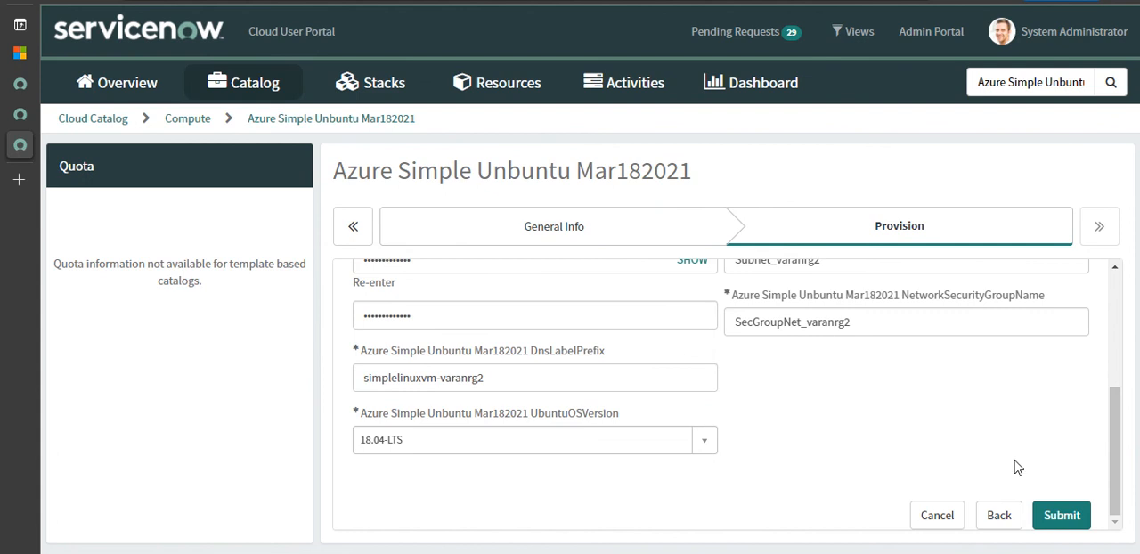
{"action": "left_click", "coordinate": [1062, 517]}
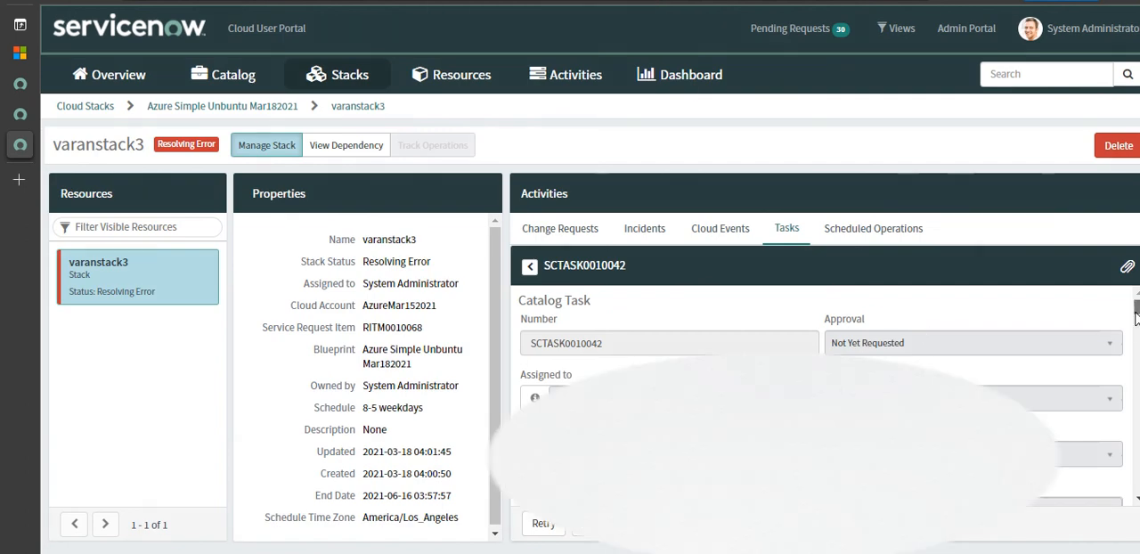
- Read the deployment error description in varanstack3's catalog task, focusing on the referenced subnet and virtual network
{"action": "scroll", "coordinate": [1136, 326], "scroll_direction": "down", "scroll_amount": 2}
{"action": "scroll", "coordinate": [1136, 326], "scroll_direction": "down", "scroll_amount": 3}
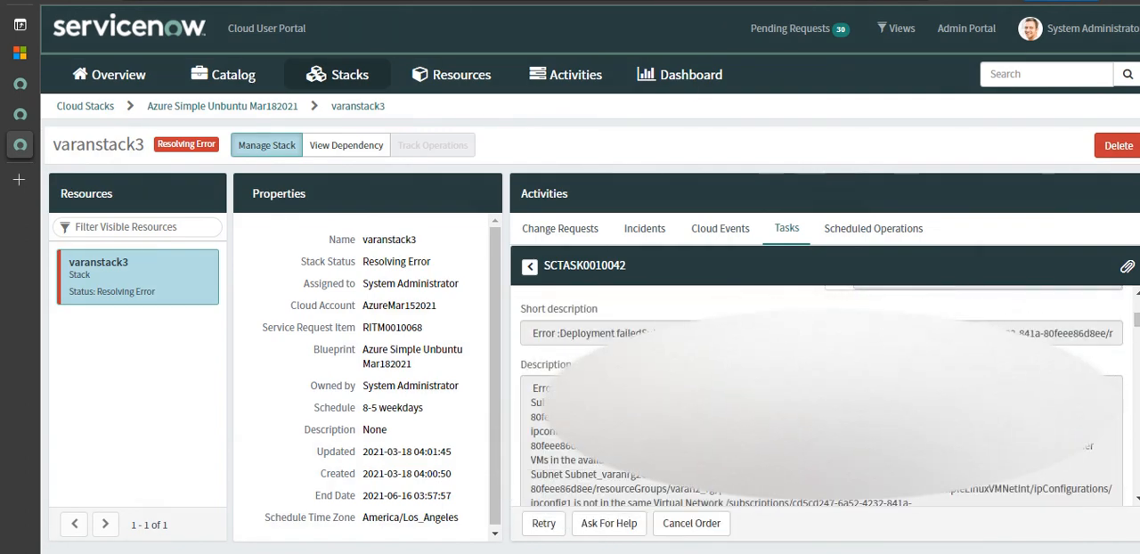
{"action": "left_click_drag", "start_coordinate": [592, 390], "coordinate": [677, 392]}
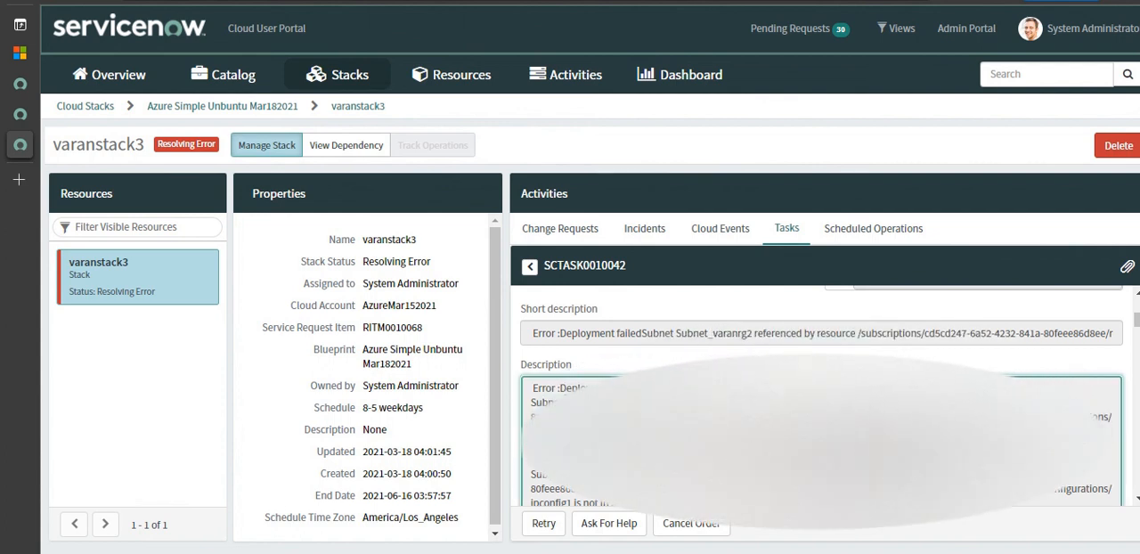
{"action": "scroll", "coordinate": [1137, 333], "scroll_direction": "down", "scroll_amount": 2}
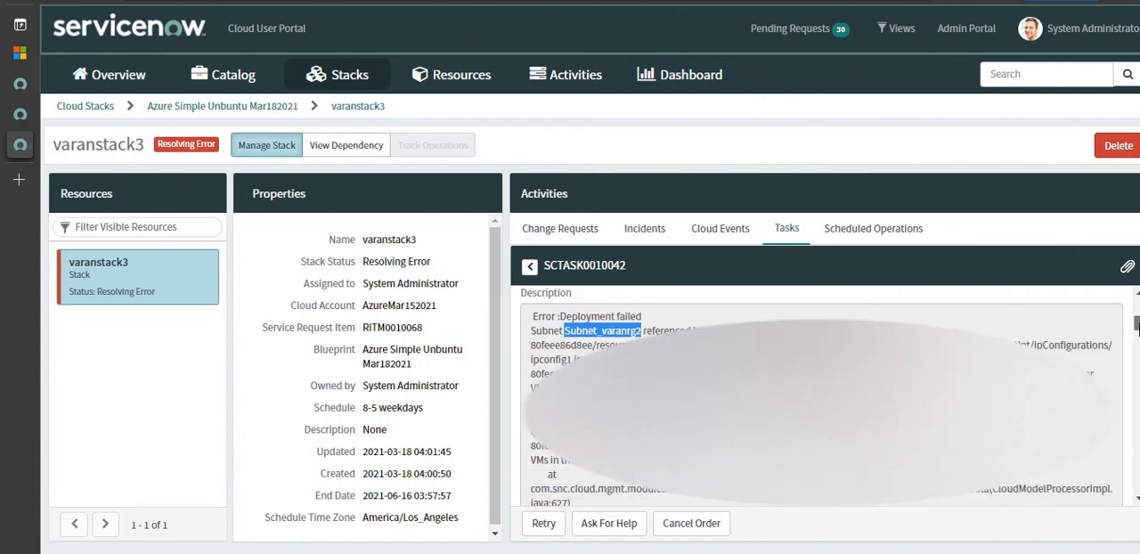
{"action": "scroll", "coordinate": [1137, 329], "scroll_direction": "down", "scroll_amount": 1}
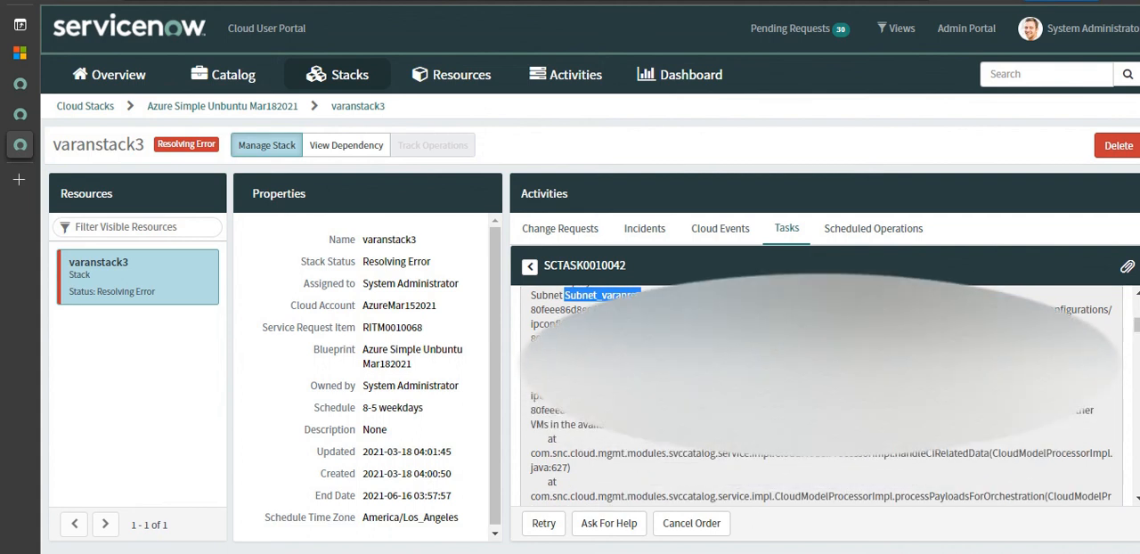
{"action": "left_click", "coordinate": [802, 365]}
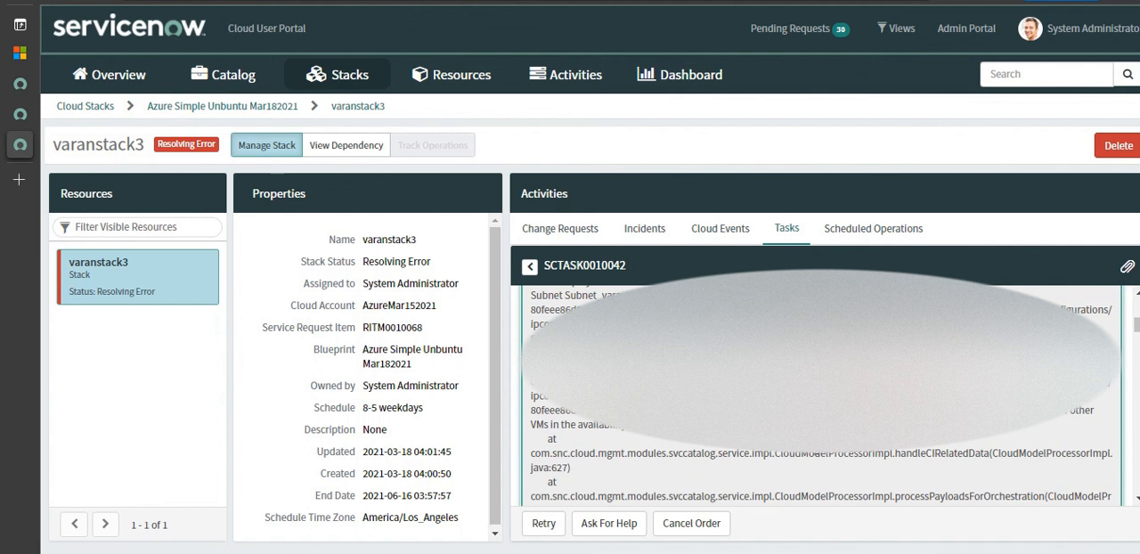
{"action": "mouse_move", "coordinate": [463, 9]}
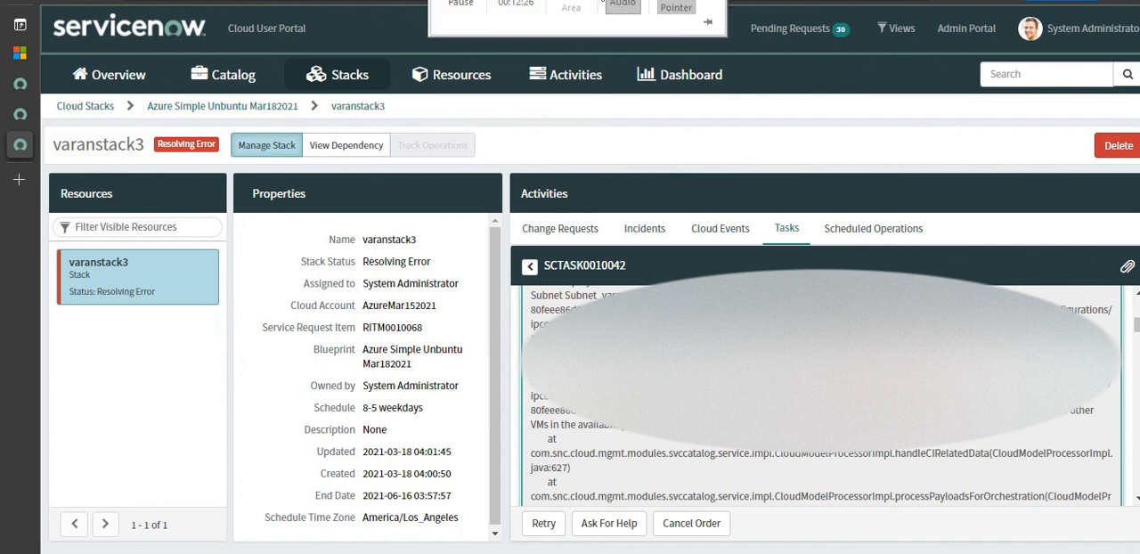
{"action": "left_click", "coordinate": [472, 9]}
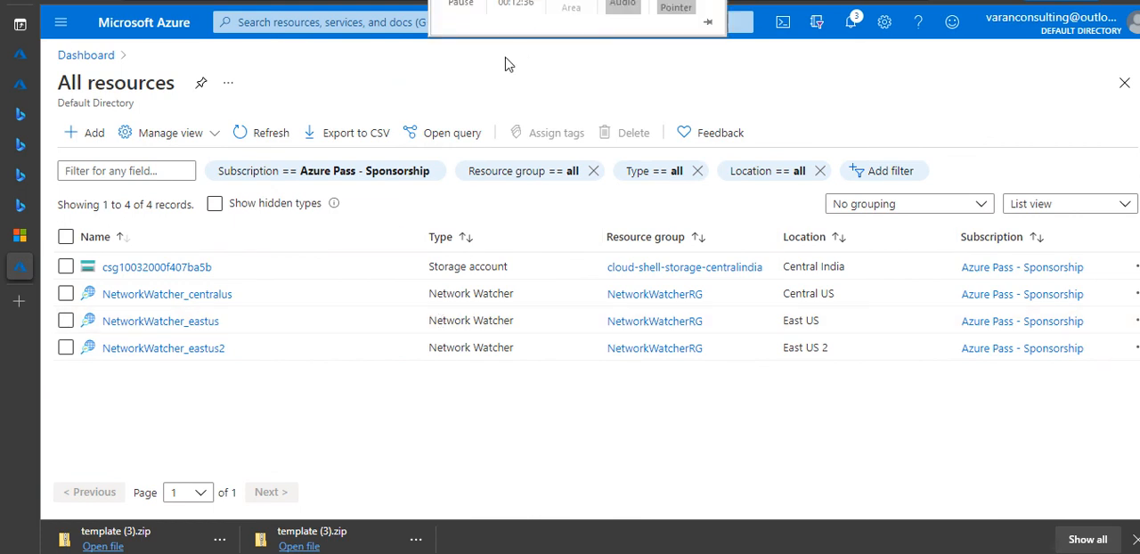
{"action": "left_click", "coordinate": [480, 4]}
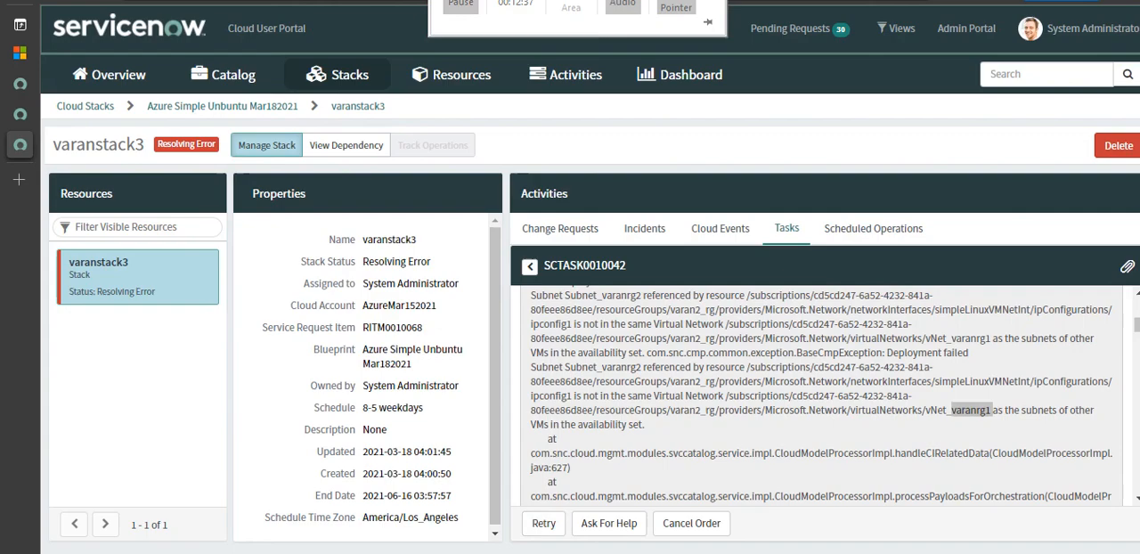
- Retry varanstack3's failed provisioning task and refresh the All resources list in the Azure portal
{"action": "left_click", "coordinate": [543, 524]}
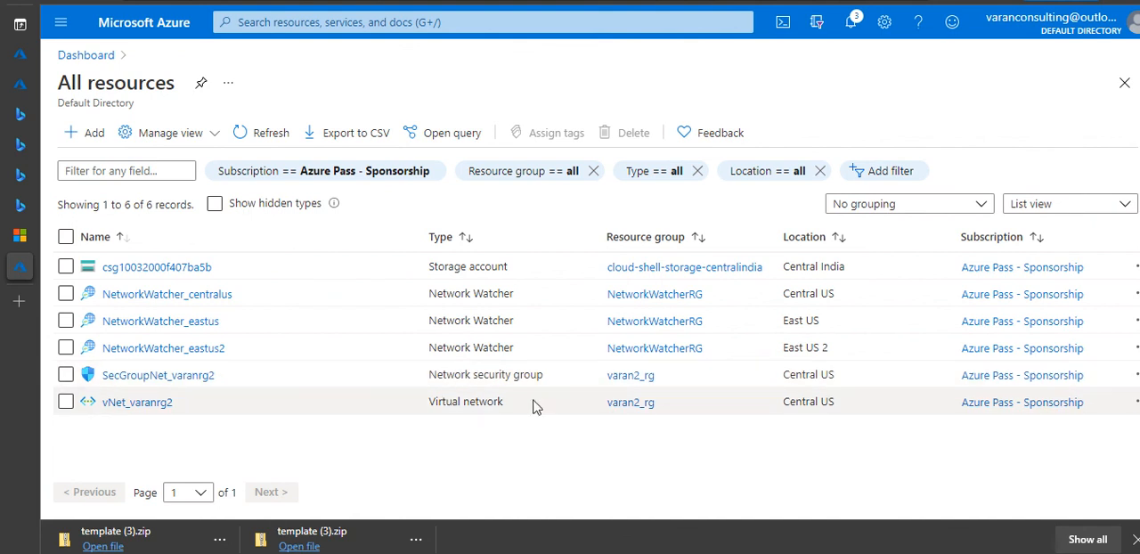
{"action": "left_click", "coordinate": [273, 136]}
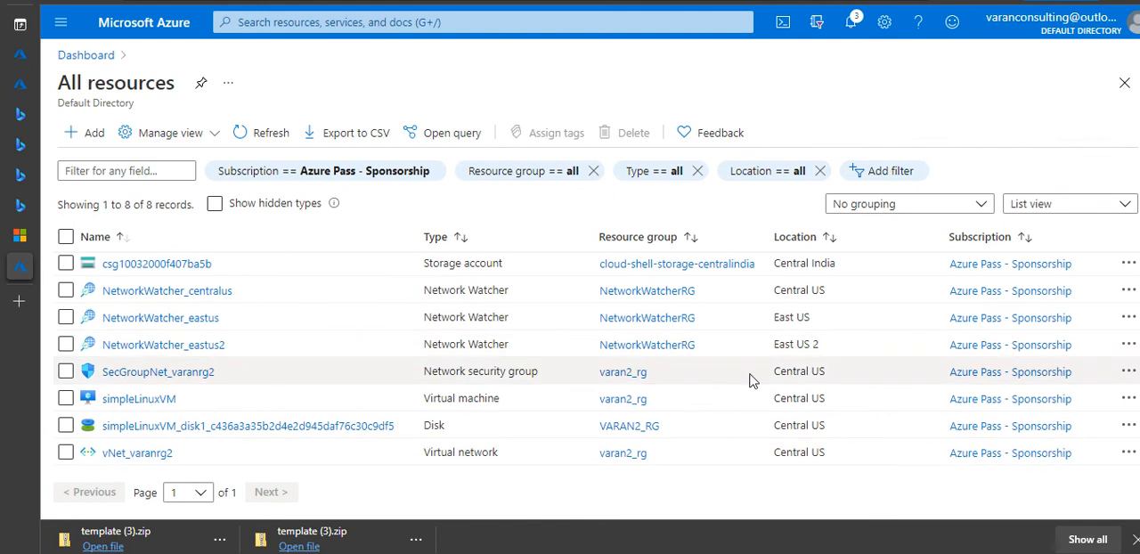
{"action": "mouse_move", "coordinate": [552, 3]}
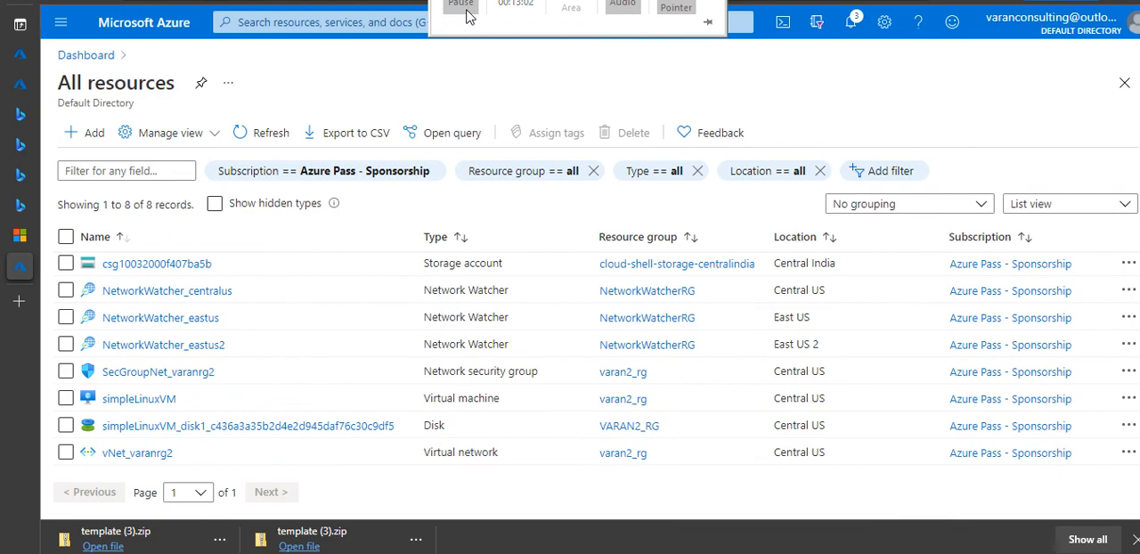
{"action": "left_click", "coordinate": [470, 17]}
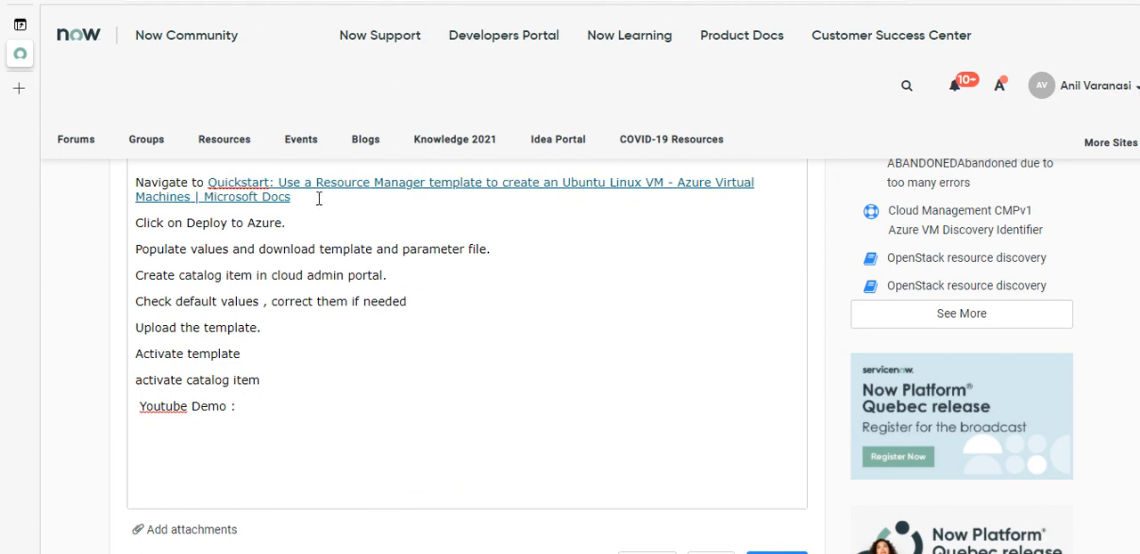
- Review the procedure in the Now Community article draft, from the Quickstart link to downloading the template and parameter file
{"action": "left_click", "coordinate": [319, 199]}
{"action": "left_click_drag", "start_coordinate": [186, 224], "coordinate": [203, 223]}
{"action": "left_click_drag", "start_coordinate": [208, 182], "coordinate": [292, 198]}
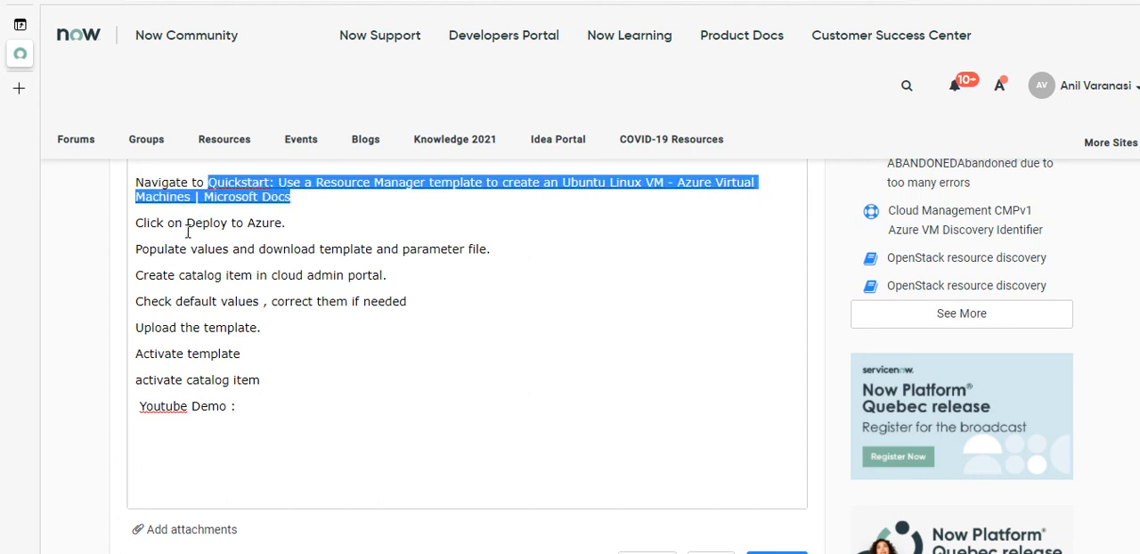
{"action": "left_click_drag", "start_coordinate": [187, 249], "coordinate": [258, 223]}
{"action": "left_click_drag", "start_coordinate": [186, 222], "coordinate": [282, 223]}
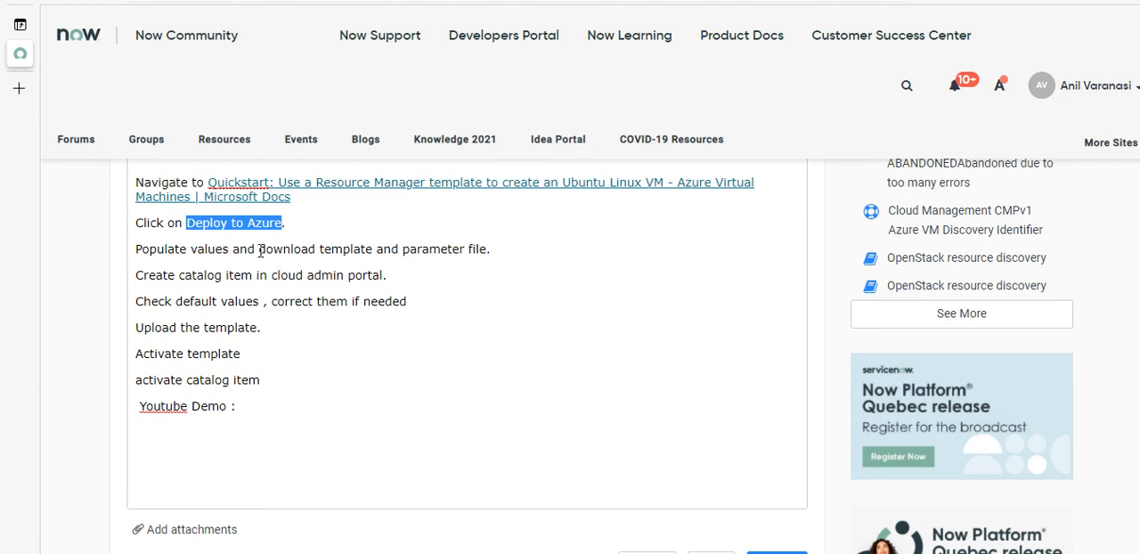
{"action": "left_click_drag", "start_coordinate": [259, 248], "coordinate": [489, 251]}
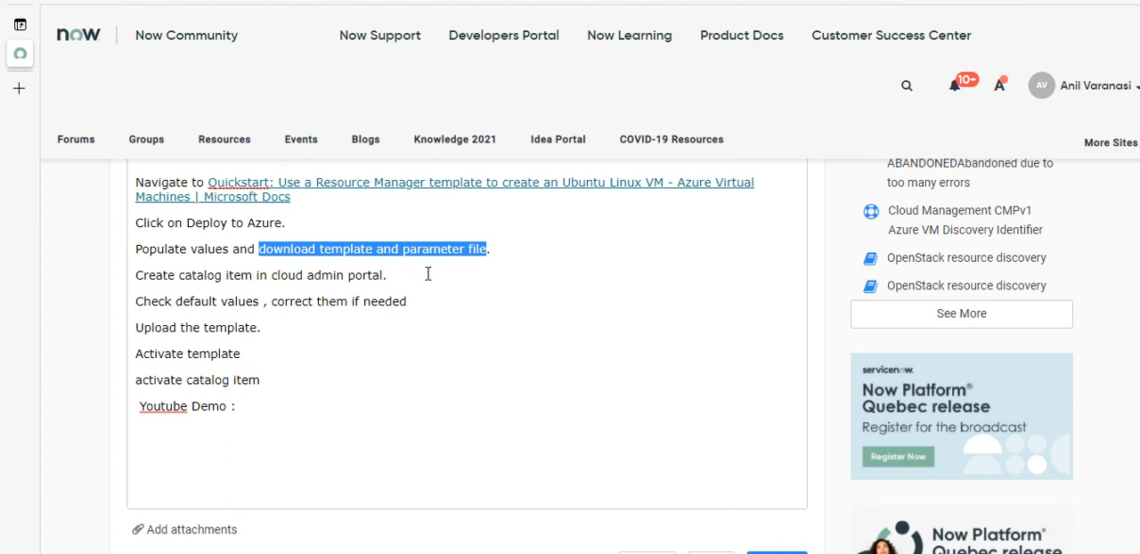
{"action": "left_click", "coordinate": [346, 248]}
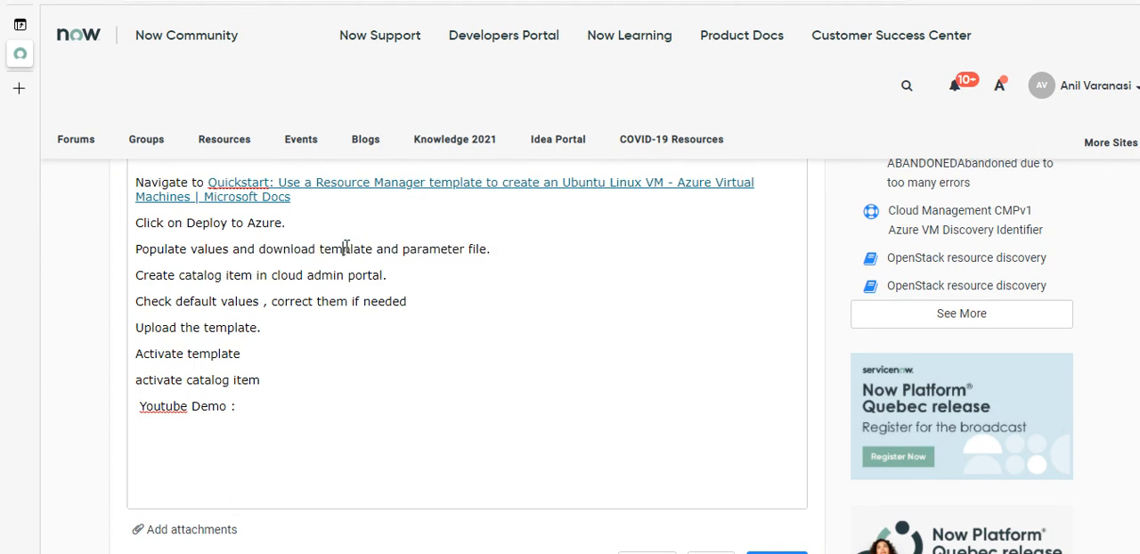
- Remove the space before the comma in the article's "Check default values" line and end the "activate catalog item" line with a period
{"action": "left_click", "coordinate": [407, 275]}
{"action": "left_click", "coordinate": [264, 302]}
{"action": "key", "text": "Delete"}
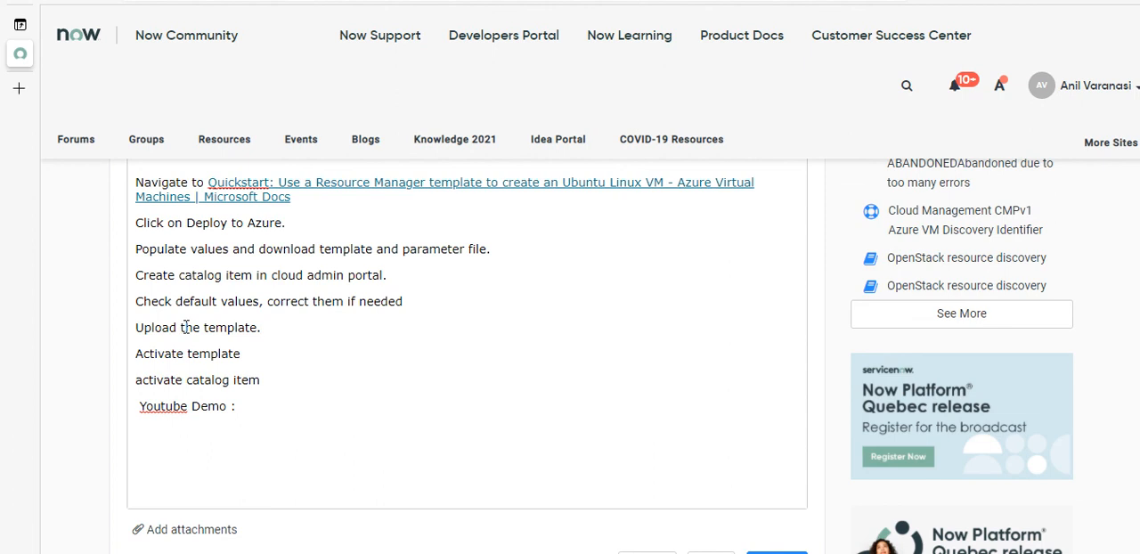
{"action": "left_click", "coordinate": [250, 353]}
{"action": "left_click", "coordinate": [267, 379]}
{"action": "type", "text": "."}
{"action": "key", "text": "Up"}
{"action": "key", "text": "Up"}
{"action": "key", "text": "Up"}
{"action": "key", "text": "Up"}
{"action": "key", "text": "Up"}
{"action": "key", "text": "Up"}
{"action": "key", "text": "Up"}
{"action": "key", "text": "Up"}
{"action": "scroll", "coordinate": [570, 356], "scroll_direction": "up", "scroll_amount": 1}
{"action": "scroll", "coordinate": [514, 290], "scroll_direction": "up", "scroll_amount": 5}
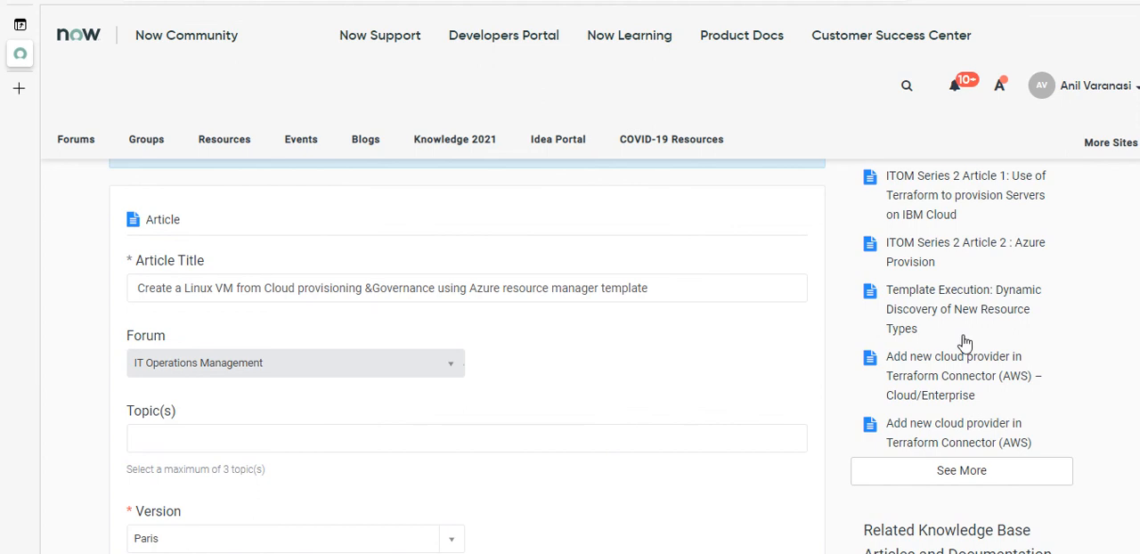
{"action": "scroll", "coordinate": [591, 355], "scroll_direction": "down", "scroll_amount": 1}
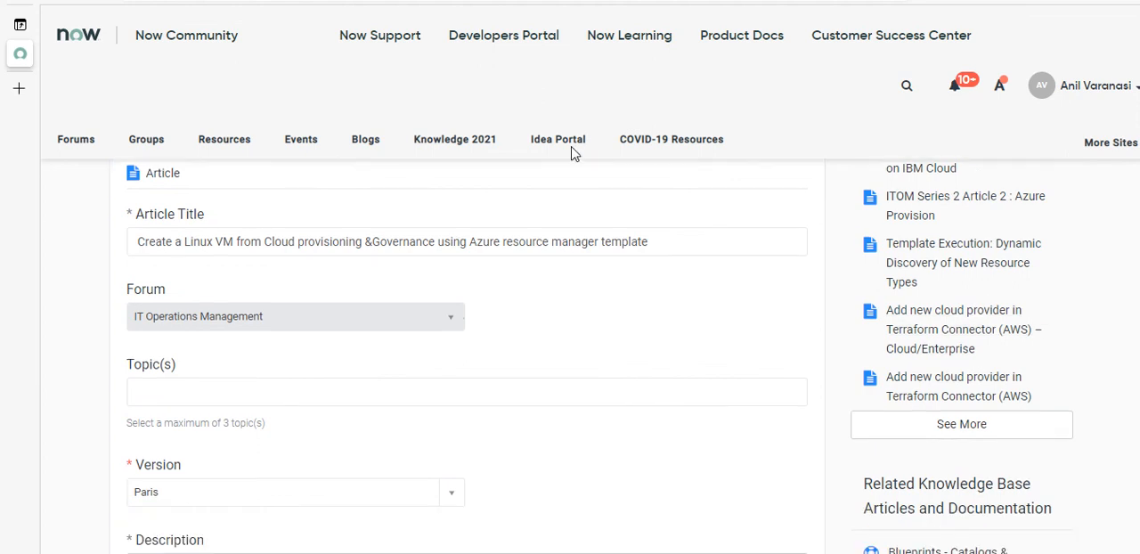